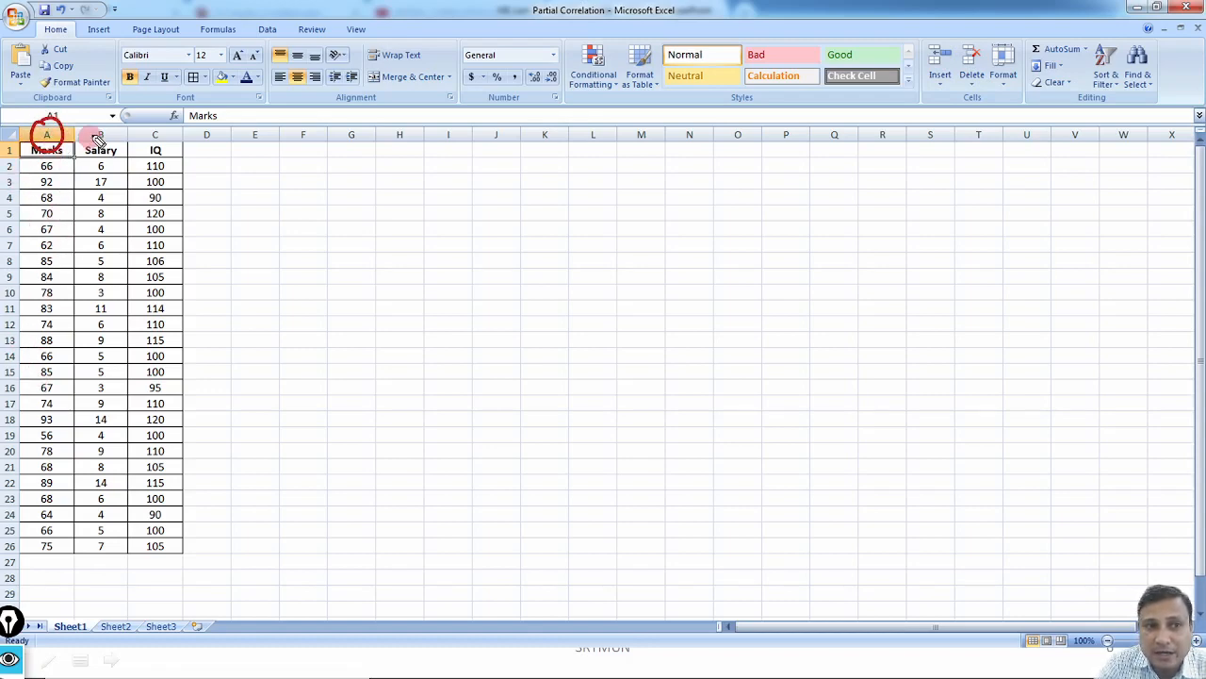
{"action": "mouse_move", "coordinate": [98, 116]}
{"action": "left_mouse_down"}
{"action": "mouse_move", "coordinate": [112, 151]}
{"action": "mouse_move", "coordinate": [105, 115]}
{"action": "mouse_move", "coordinate": [174, 132]}
{"action": "mouse_move", "coordinate": [156, 117]}
{"action": "left_mouse_up"}
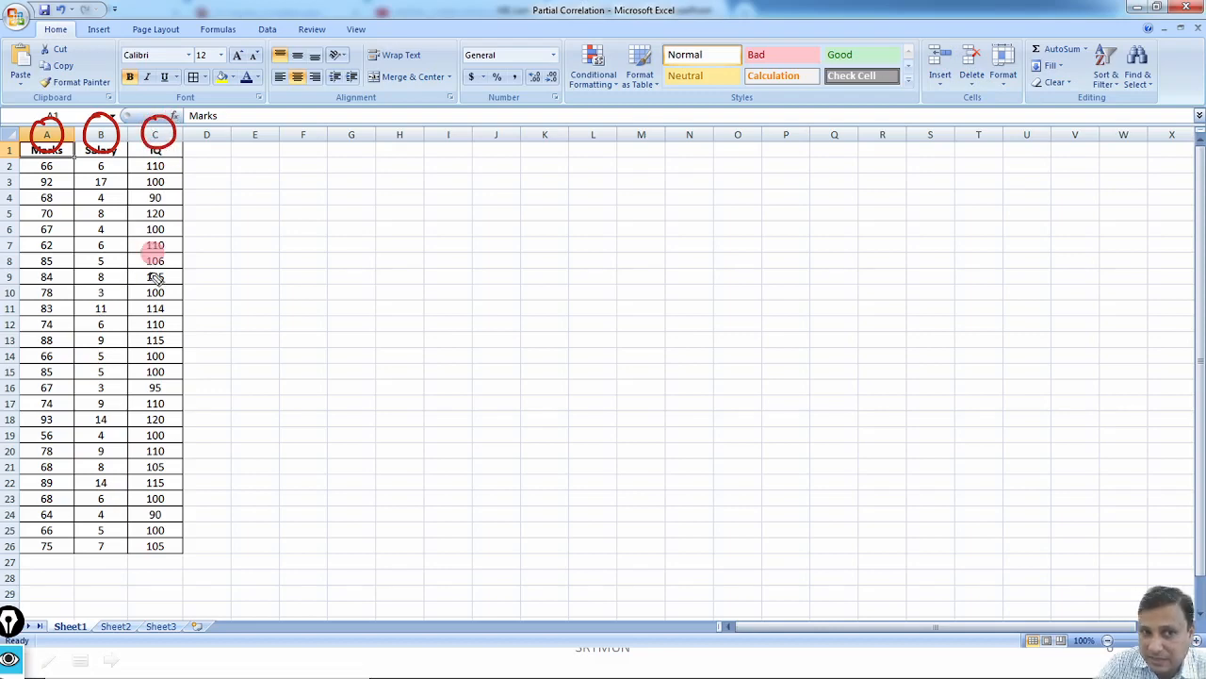
{"action": "key", "text": "ctrl+shift+7"}
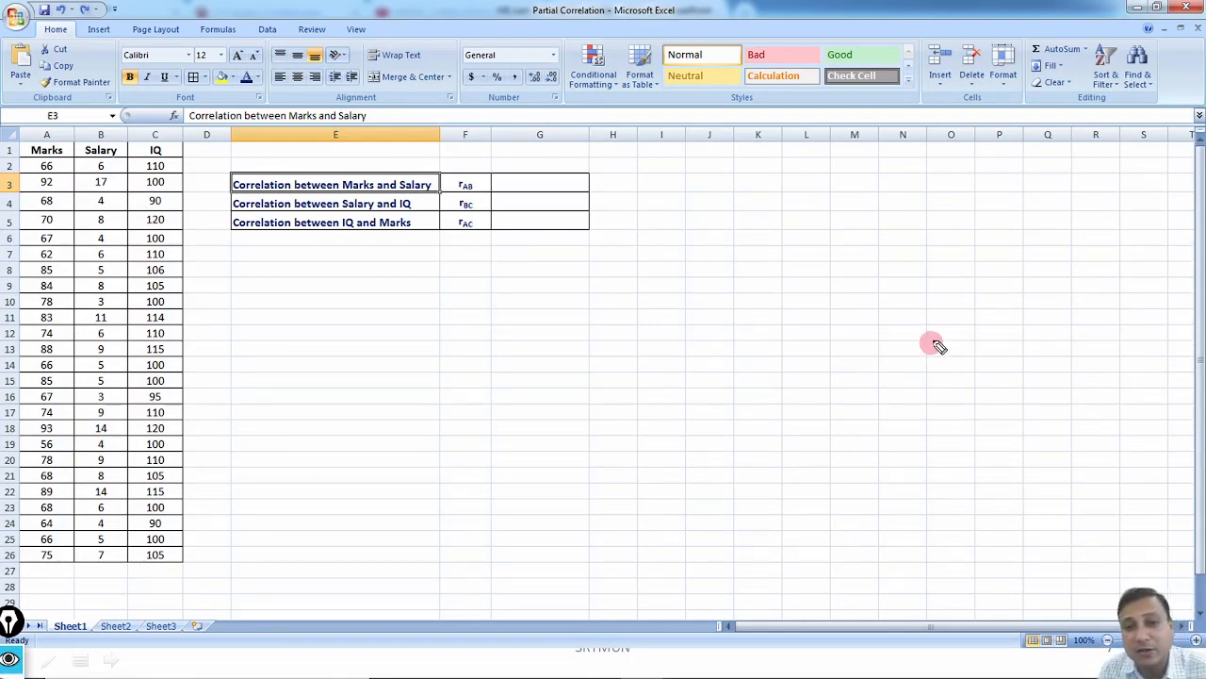
{"action": "left_click_drag", "start_coordinate": [208, 180], "coordinate": [223, 175]}
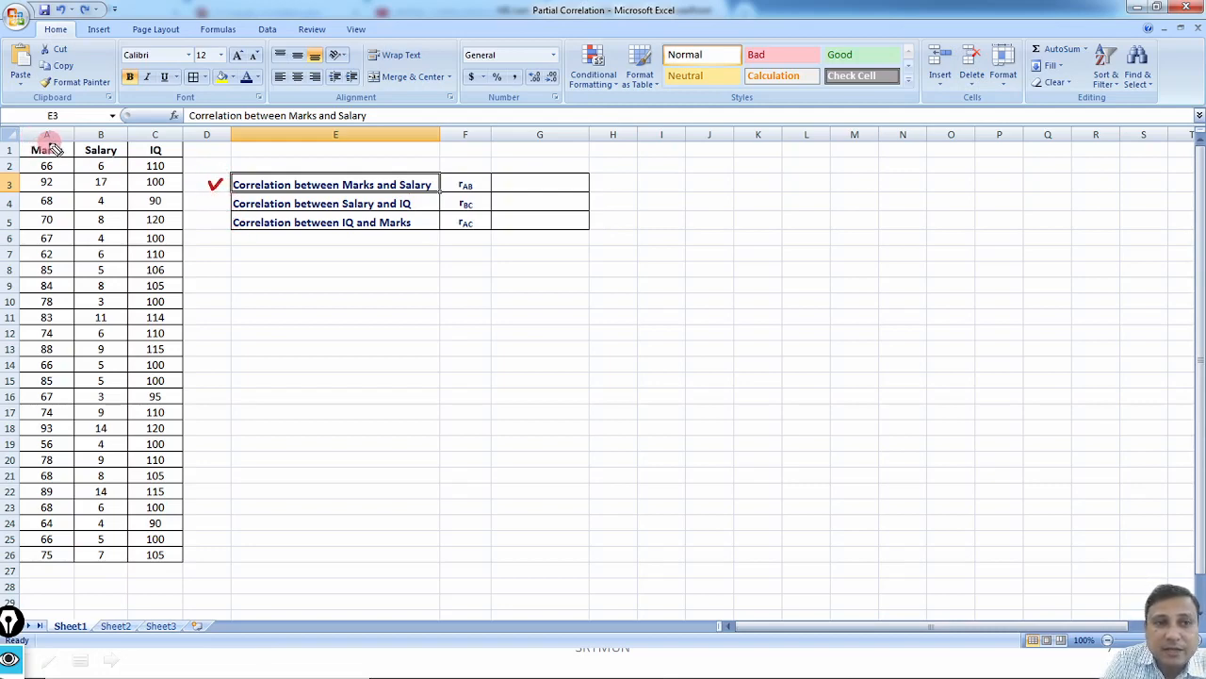
{"action": "mouse_move", "coordinate": [52, 140]}
{"action": "left_mouse_down"}
{"action": "mouse_move", "coordinate": [24, 162]}
{"action": "mouse_move", "coordinate": [118, 158]}
{"action": "mouse_move", "coordinate": [28, 134]}
{"action": "mouse_move", "coordinate": [21, 149]}
{"action": "left_mouse_up"}
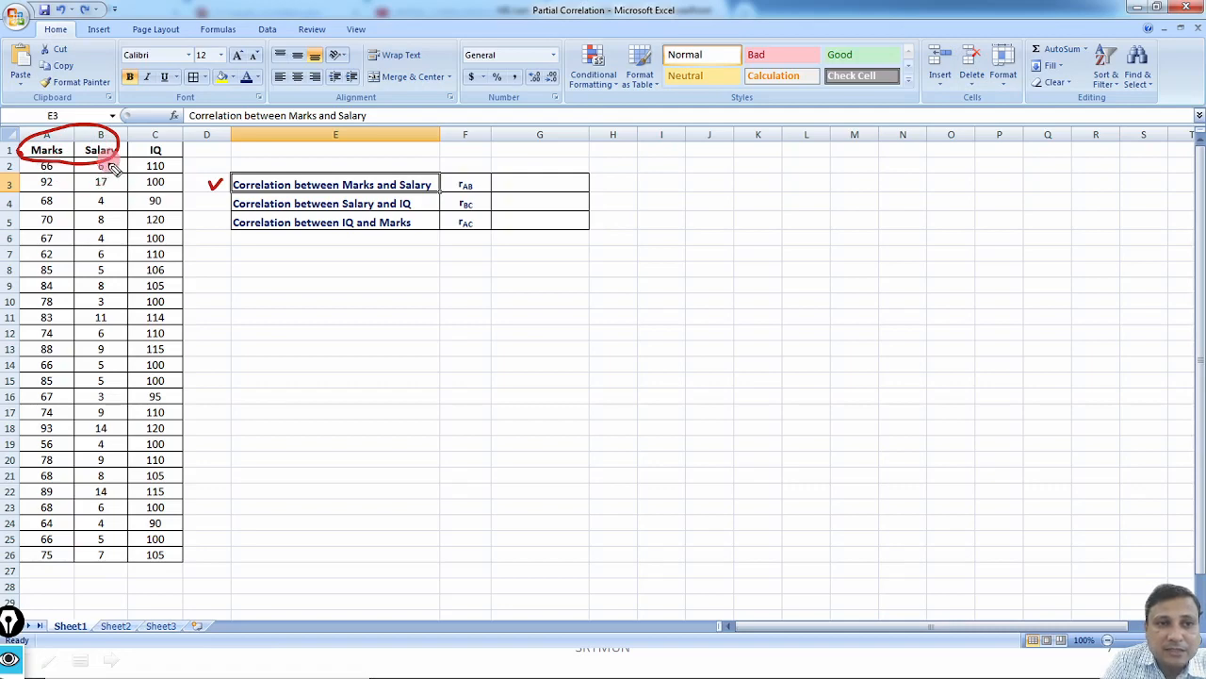
{"action": "key", "text": "ctrl+shift+7"}
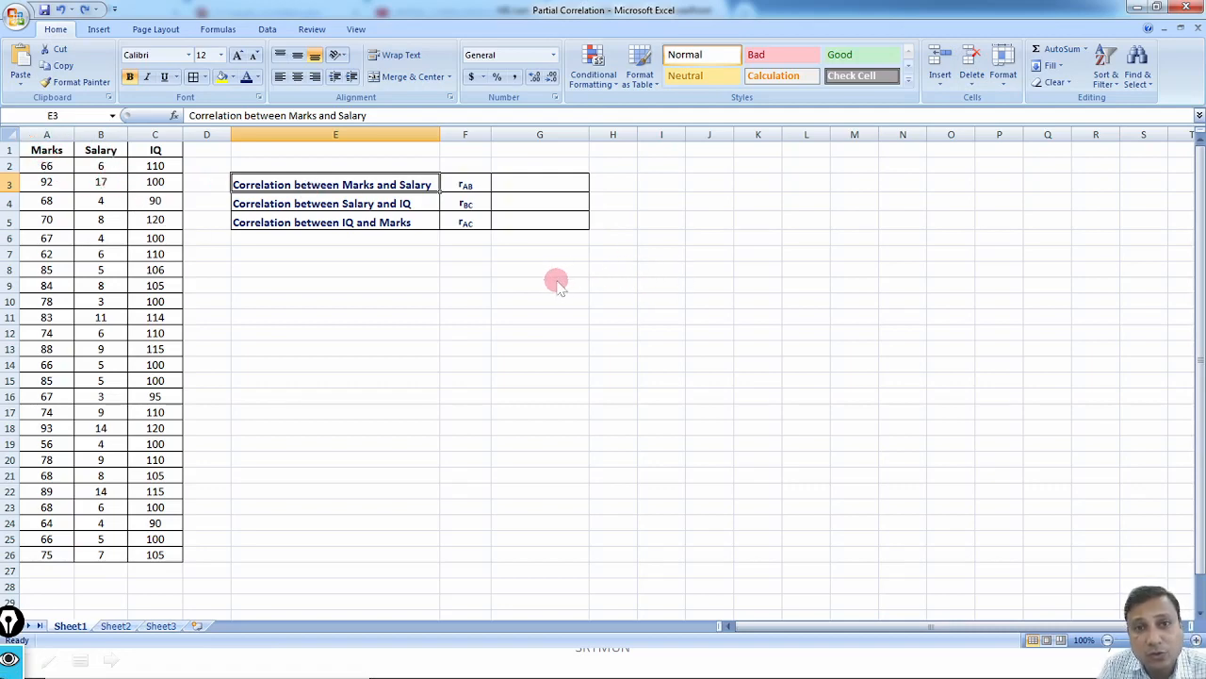
Calculate the correlation between Marks and Salary in cell G3 with =CORREL(A2:A26,B2:B26)
{"action": "key", "text": "Right"}
{"action": "key", "text": "Right"}
{"action": "type", "text": "=corr"}
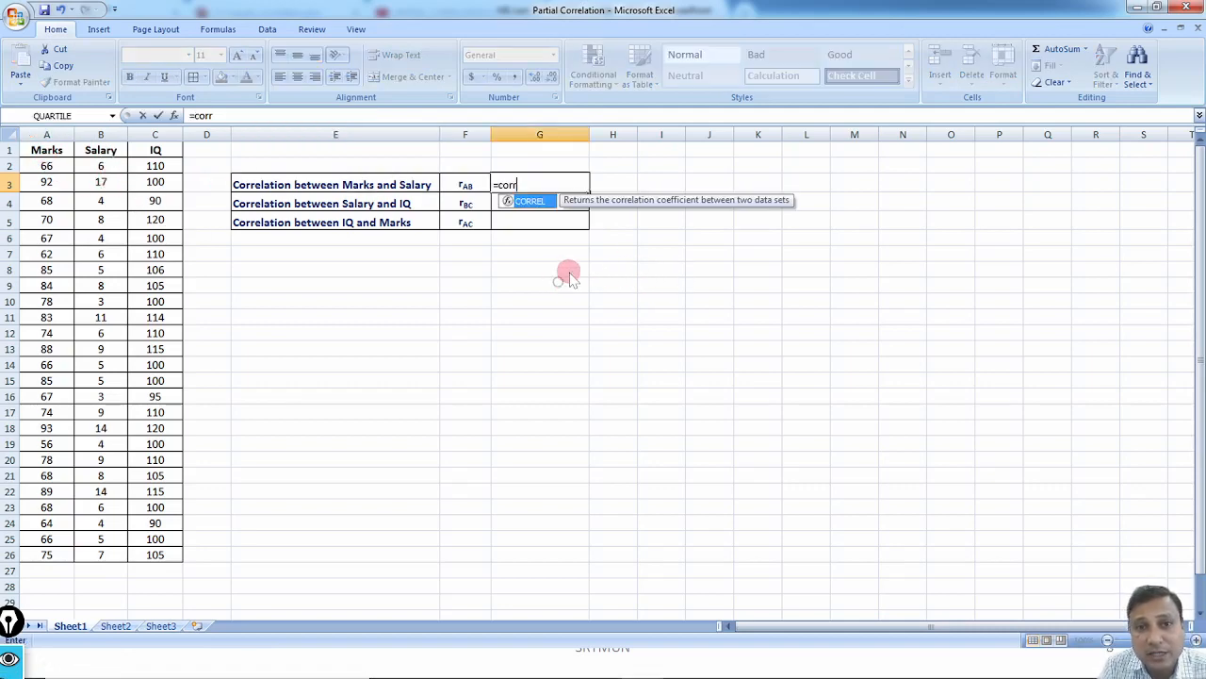
{"action": "double_click", "coordinate": [552, 202]}
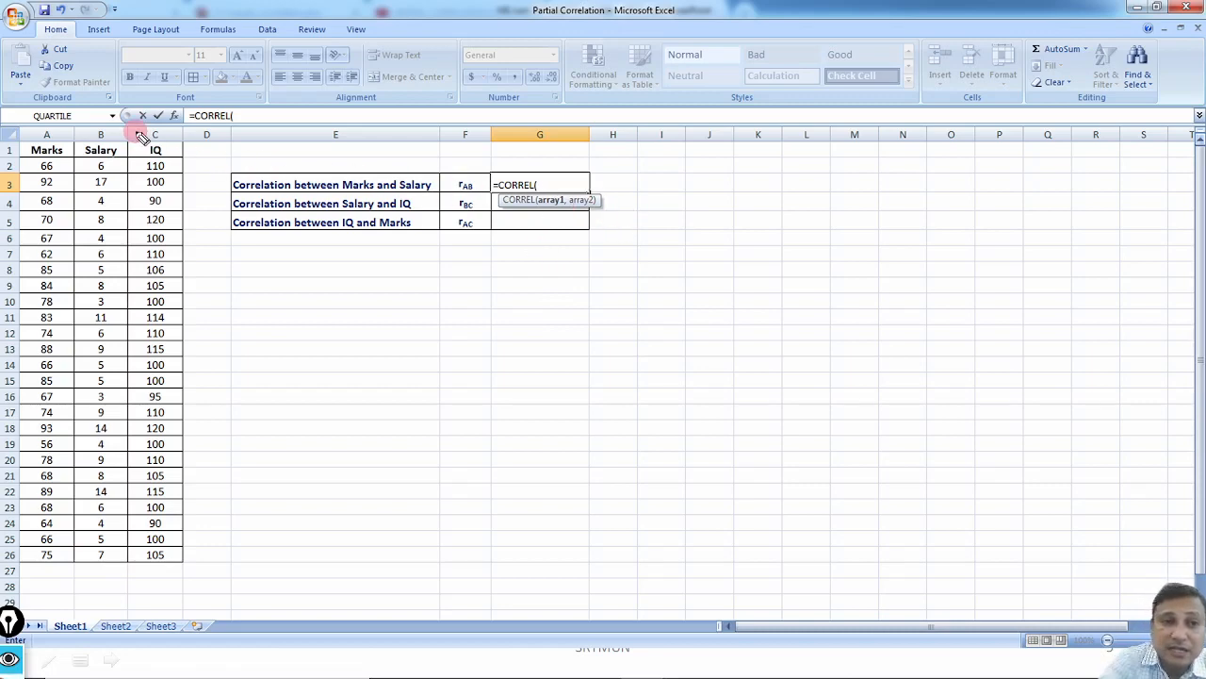
{"action": "mouse_move", "coordinate": [30, 179]}
{"action": "left_mouse_down"}
{"action": "mouse_move", "coordinate": [38, 594]}
{"action": "mouse_move", "coordinate": [66, 519]}
{"action": "mouse_move", "coordinate": [71, 368]}
{"action": "mouse_move", "coordinate": [49, 148]}
{"action": "mouse_move", "coordinate": [36, 193]}
{"action": "left_mouse_up"}
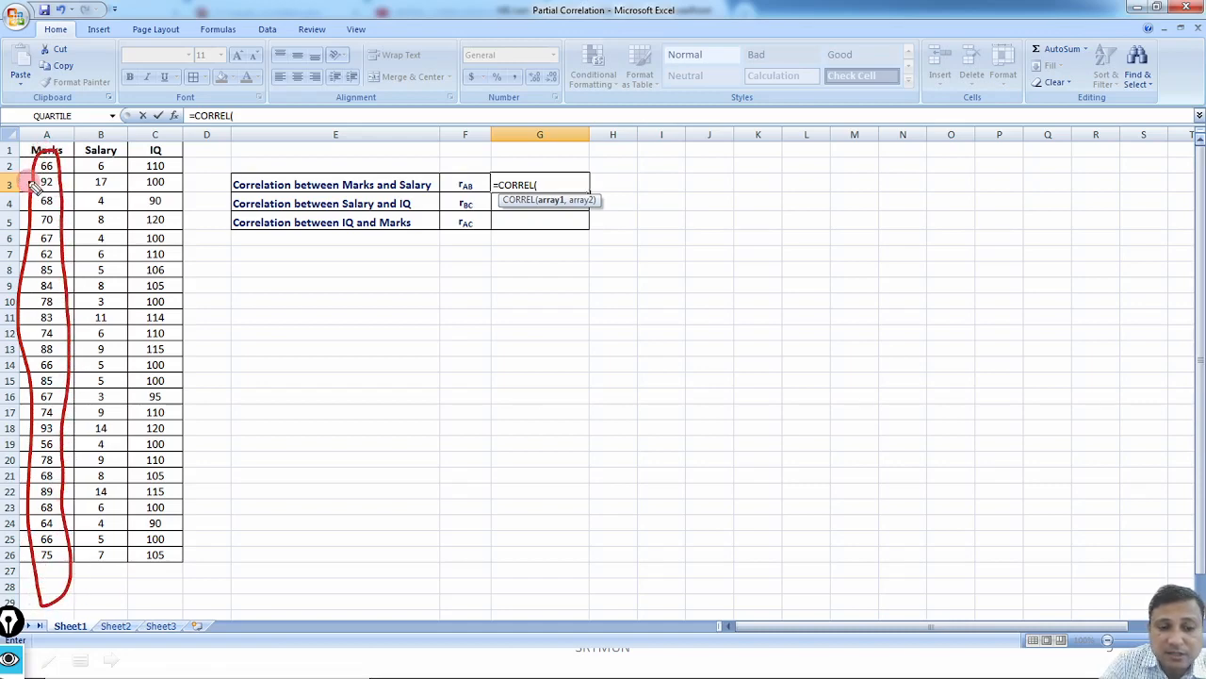
{"action": "left_click", "coordinate": [47, 167]}
{"action": "key", "text": "ctrl+shift+Down"}
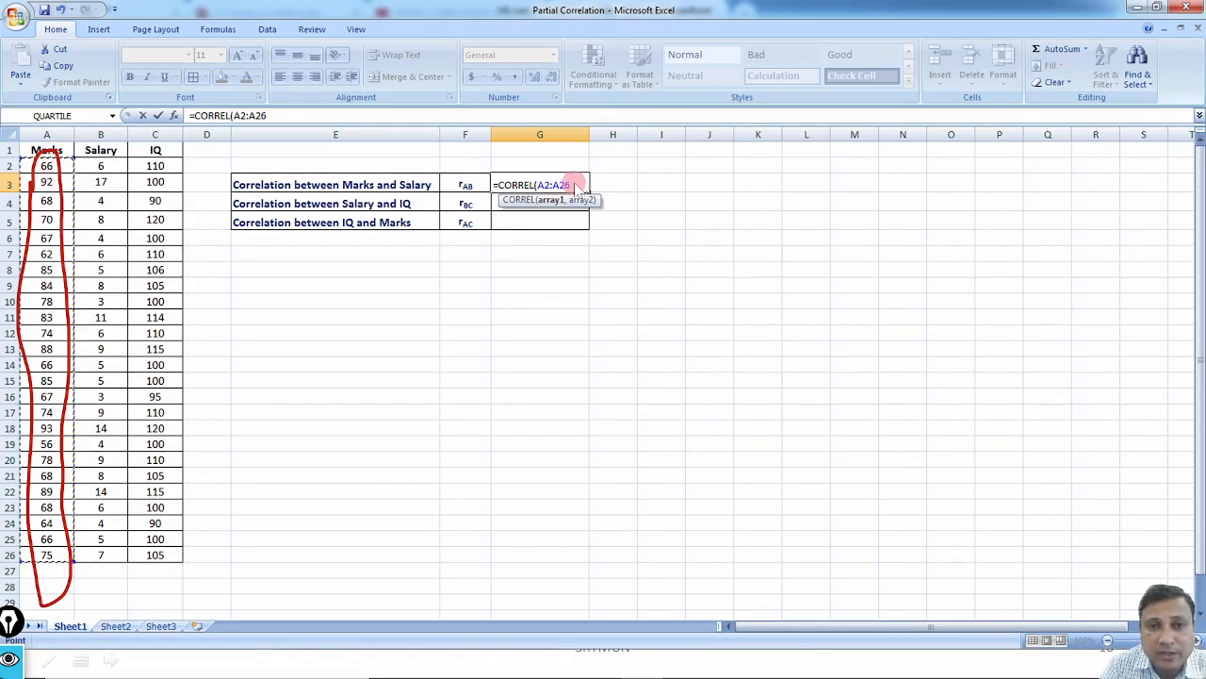
{"action": "type", "text": ","}
{"action": "left_click", "coordinate": [101, 167]}
{"action": "key", "text": "ctrl+shift+Down"}
{"action": "type", "text": ")"}
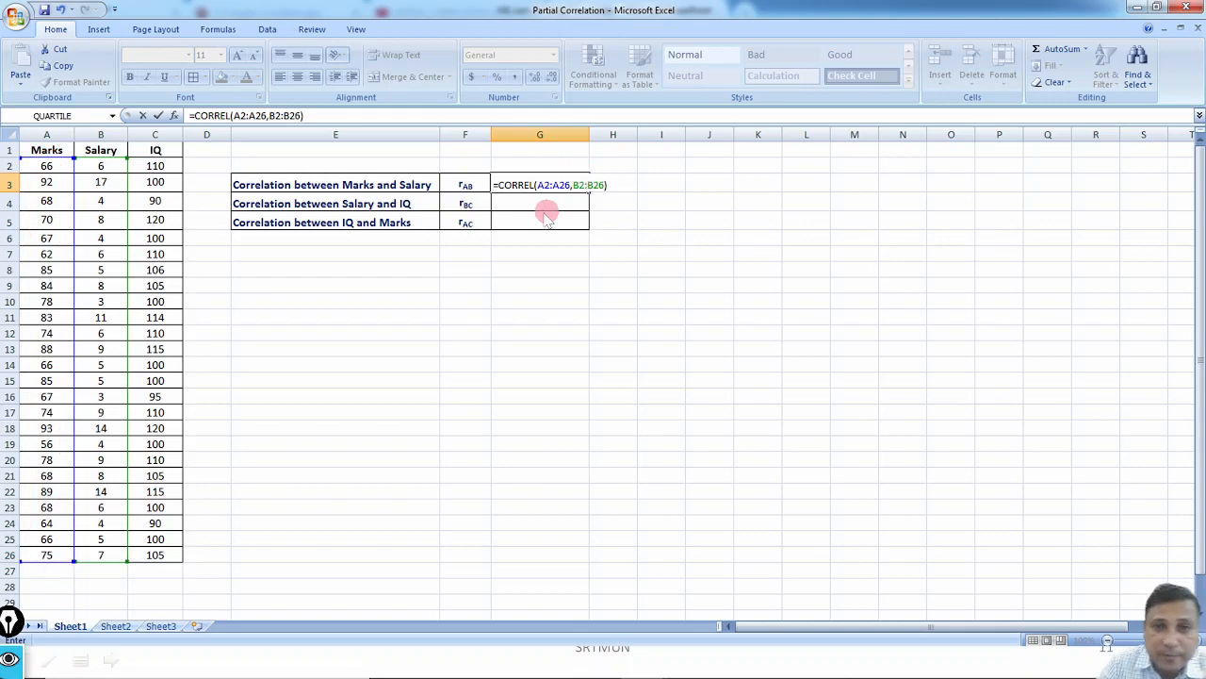
{"action": "key", "text": "ctrl+Return"}
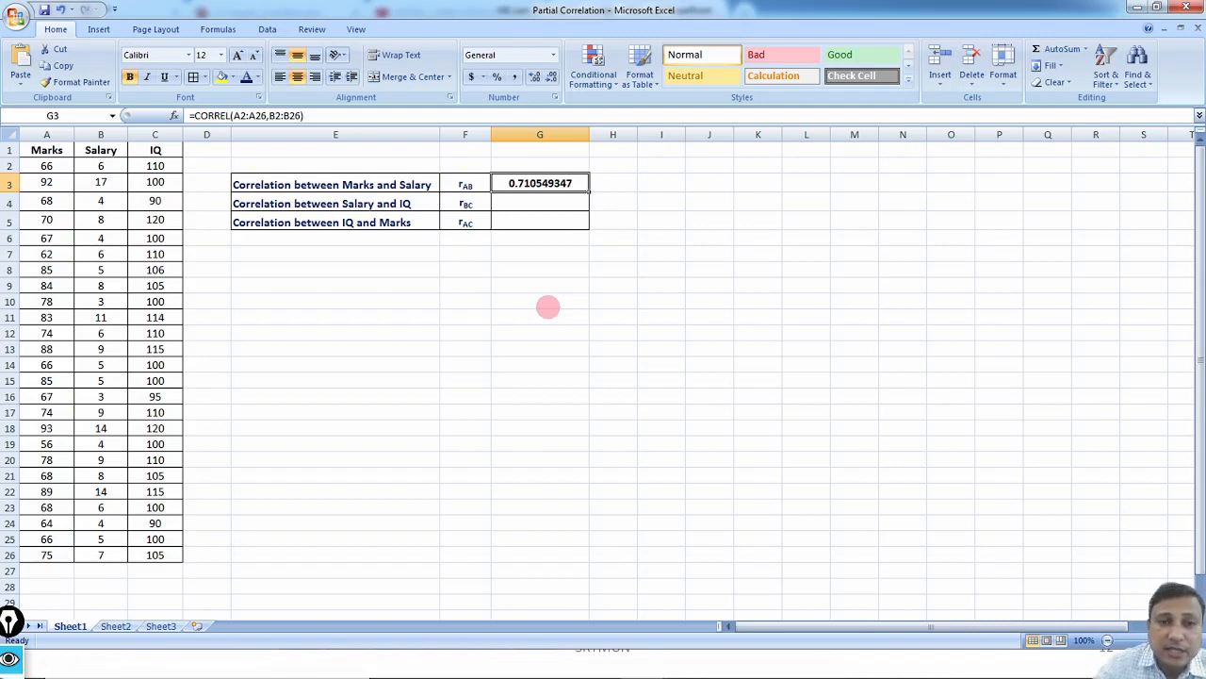
{"action": "mouse_move", "coordinate": [524, 161]}
{"action": "left_mouse_down"}
{"action": "mouse_move", "coordinate": [497, 181]}
{"action": "mouse_move", "coordinate": [582, 199]}
{"action": "mouse_move", "coordinate": [517, 158]}
{"action": "left_mouse_up"}
{"action": "left_click_drag", "start_coordinate": [348, 194], "coordinate": [428, 195]}
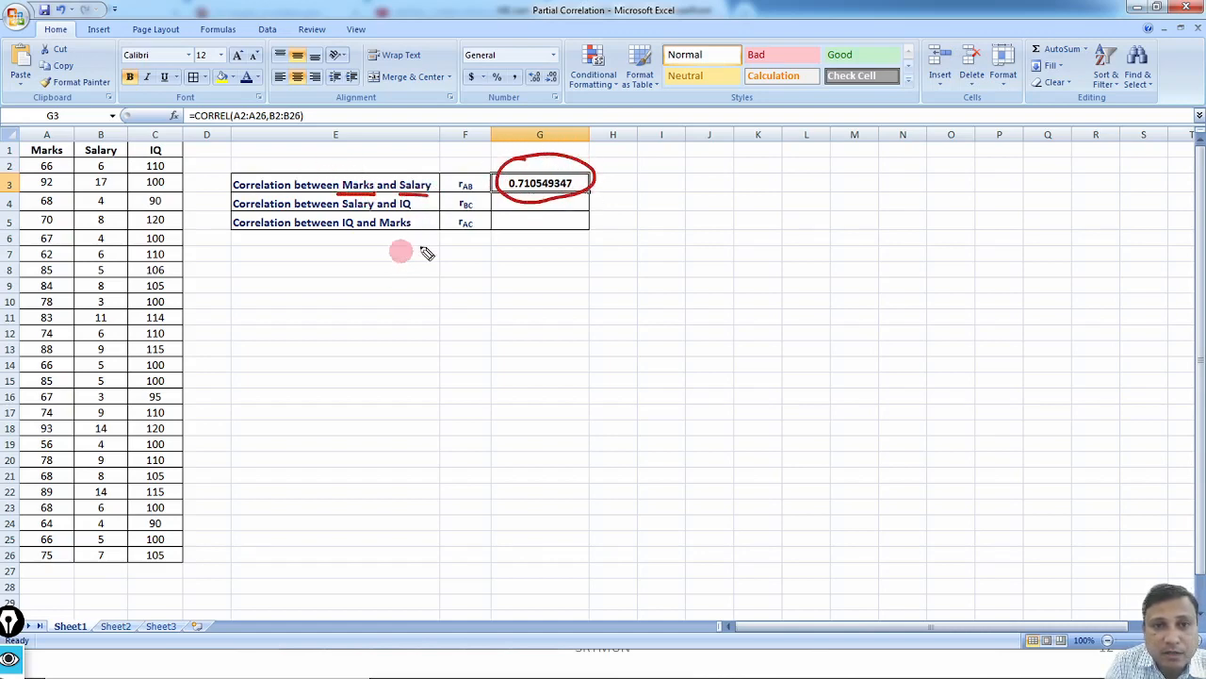
{"action": "left_click_drag", "start_coordinate": [463, 148], "coordinate": [464, 162]}
{"action": "left_click_drag", "start_coordinate": [441, 265], "coordinate": [470, 251]}
{"action": "left_click_drag", "start_coordinate": [484, 303], "coordinate": [515, 283]}
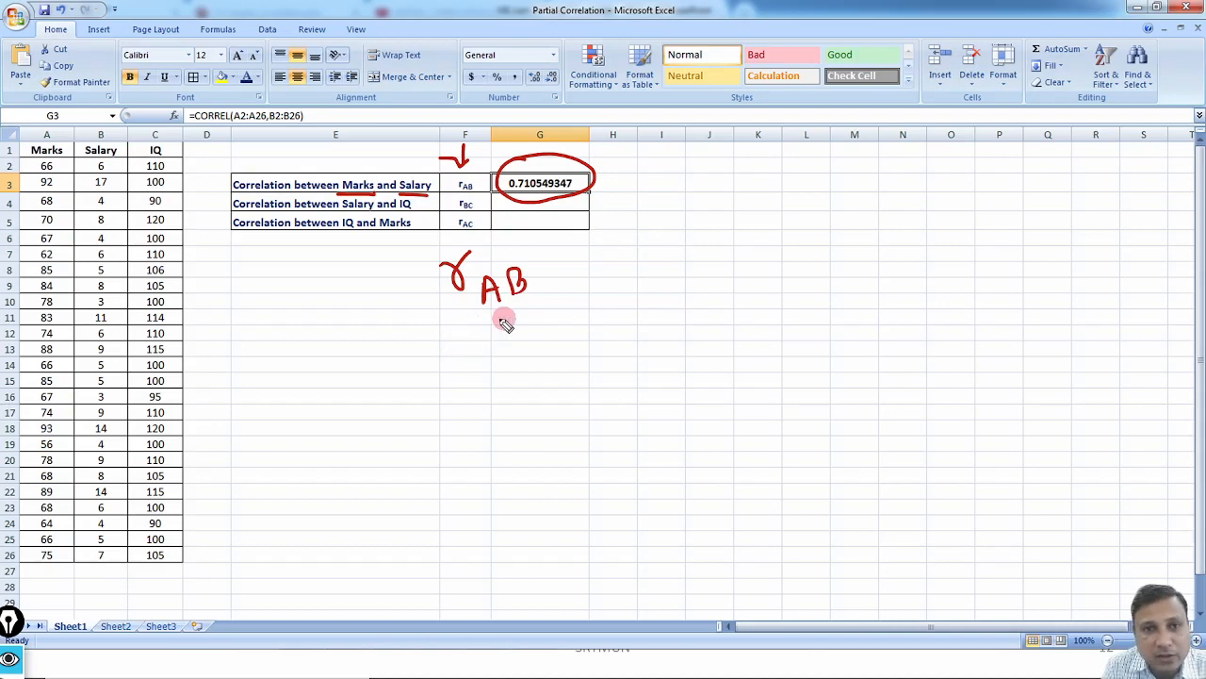
{"action": "mouse_move", "coordinate": [55, 120]}
{"action": "left_mouse_down"}
{"action": "mouse_move", "coordinate": [35, 141]}
{"action": "mouse_move", "coordinate": [47, 123]}
{"action": "mouse_move", "coordinate": [47, 193]}
{"action": "mouse_move", "coordinate": [60, 183]}
{"action": "left_mouse_up"}
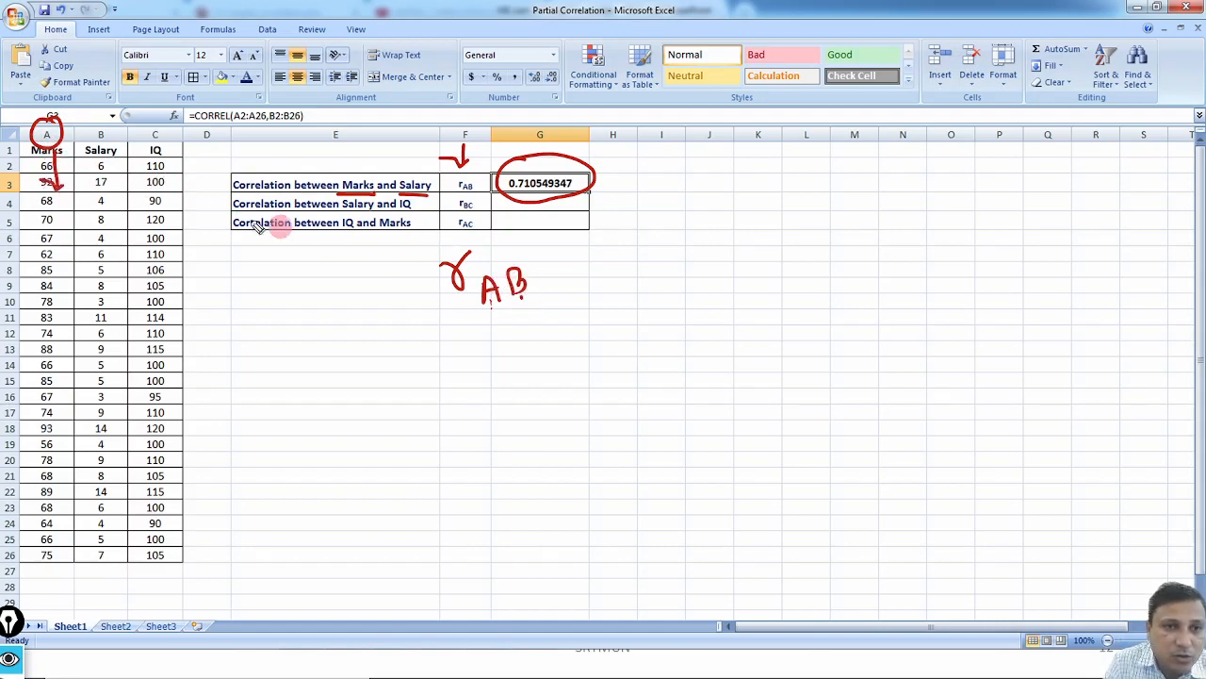
{"action": "mouse_move", "coordinate": [104, 116]}
{"action": "left_mouse_down"}
{"action": "mouse_move", "coordinate": [114, 151]}
{"action": "mouse_move", "coordinate": [103, 194]}
{"action": "left_mouse_up"}
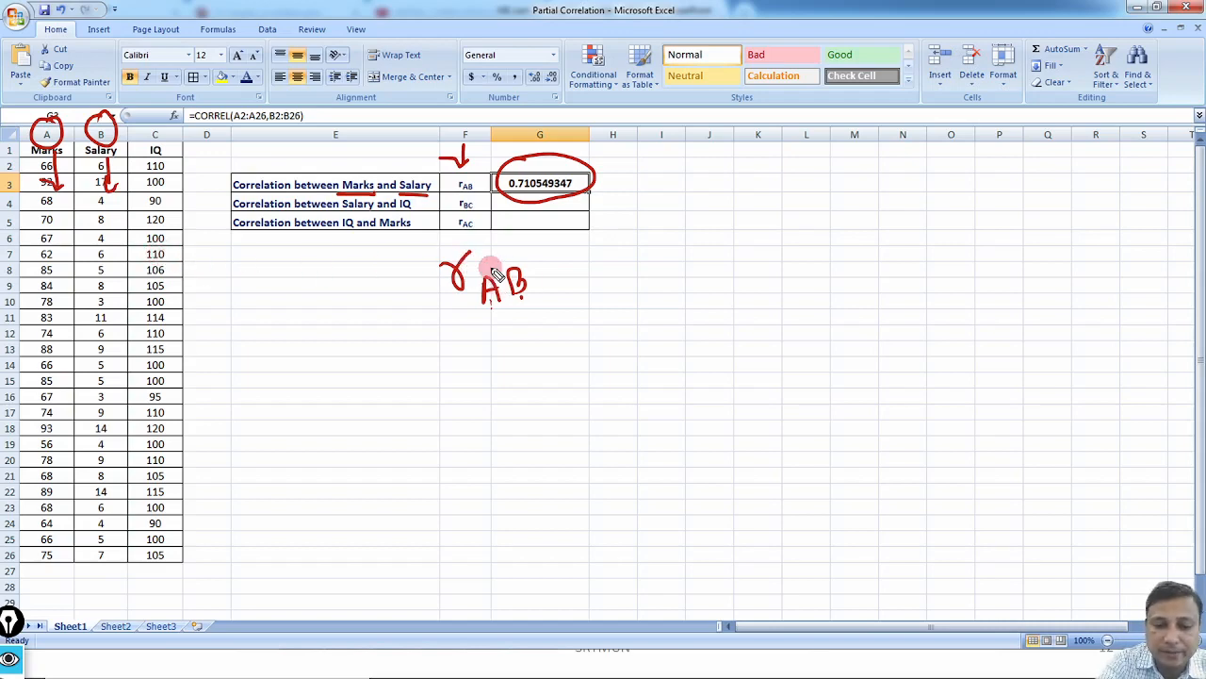
{"action": "key", "text": "ctrl+shift+7"}
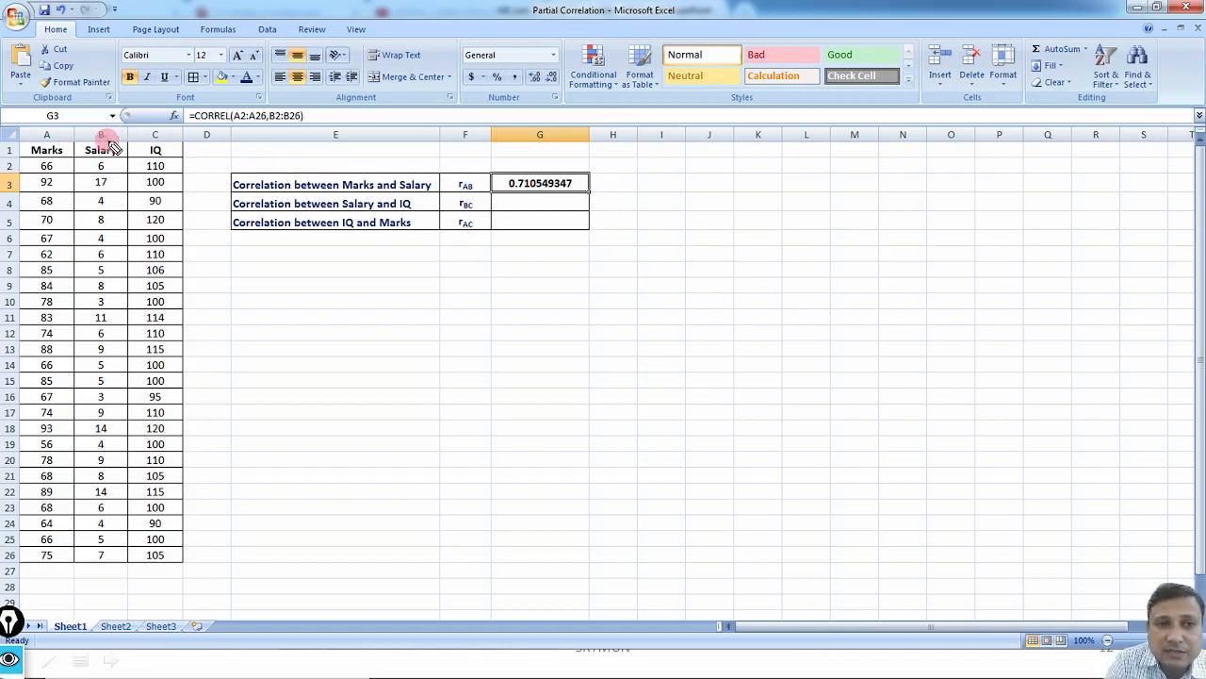
{"action": "mouse_move", "coordinate": [118, 139]}
{"action": "left_mouse_down"}
{"action": "mouse_move", "coordinate": [81, 139]}
{"action": "mouse_move", "coordinate": [141, 170]}
{"action": "mouse_move", "coordinate": [174, 141]}
{"action": "mouse_move", "coordinate": [98, 132]}
{"action": "left_mouse_up"}
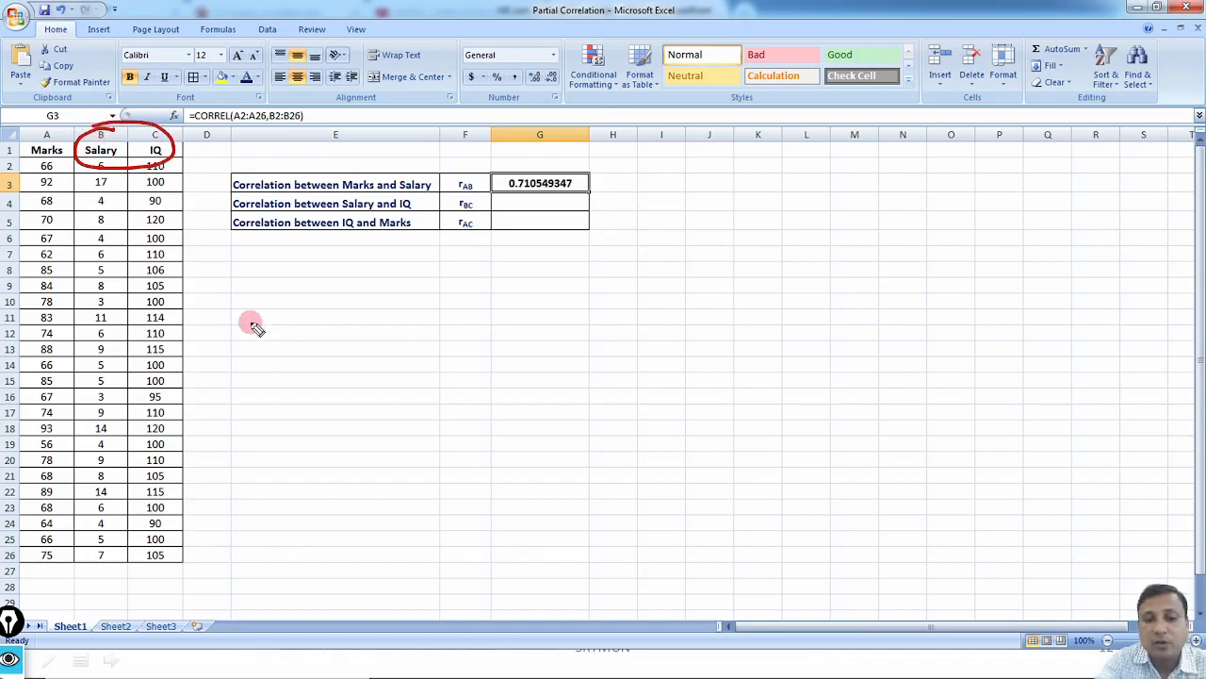
{"action": "key", "text": "ctrl+z"}
{"action": "mouse_move", "coordinate": [52, 139]}
{"action": "left_mouse_down"}
{"action": "mouse_move", "coordinate": [23, 159]}
{"action": "mouse_move", "coordinate": [118, 162]}
{"action": "mouse_move", "coordinate": [66, 123]}
{"action": "mouse_move", "coordinate": [47, 128]}
{"action": "left_mouse_up"}
{"action": "key", "text": "ctrl+z"}
{"action": "mouse_move", "coordinate": [137, 142]}
{"action": "left_mouse_down"}
{"action": "mouse_move", "coordinate": [84, 167]}
{"action": "mouse_move", "coordinate": [189, 151]}
{"action": "mouse_move", "coordinate": [118, 130]}
{"action": "mouse_move", "coordinate": [32, 152]}
{"action": "mouse_move", "coordinate": [57, 134]}
{"action": "mouse_move", "coordinate": [193, 155]}
{"action": "mouse_move", "coordinate": [141, 132]}
{"action": "left_mouse_up"}
{"action": "key", "text": "ctrl+z"}
{"action": "left_click_drag", "start_coordinate": [43, 134], "coordinate": [137, 123]}
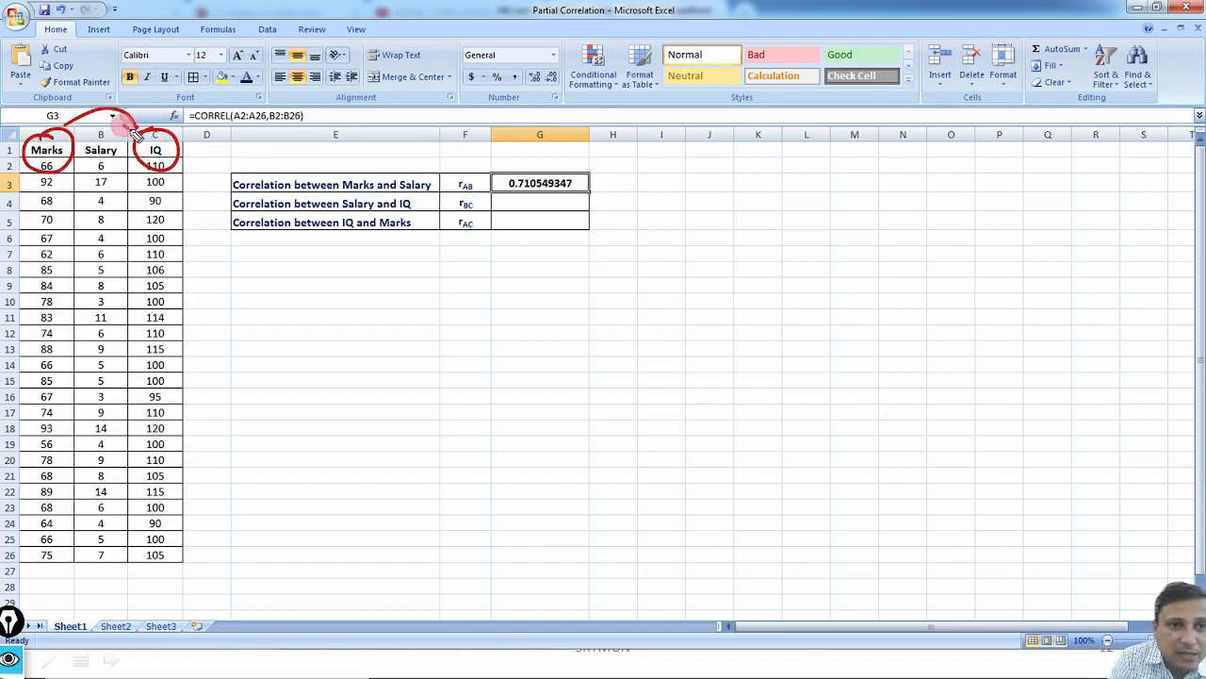
{"action": "key", "text": "ctrl+shift+7"}
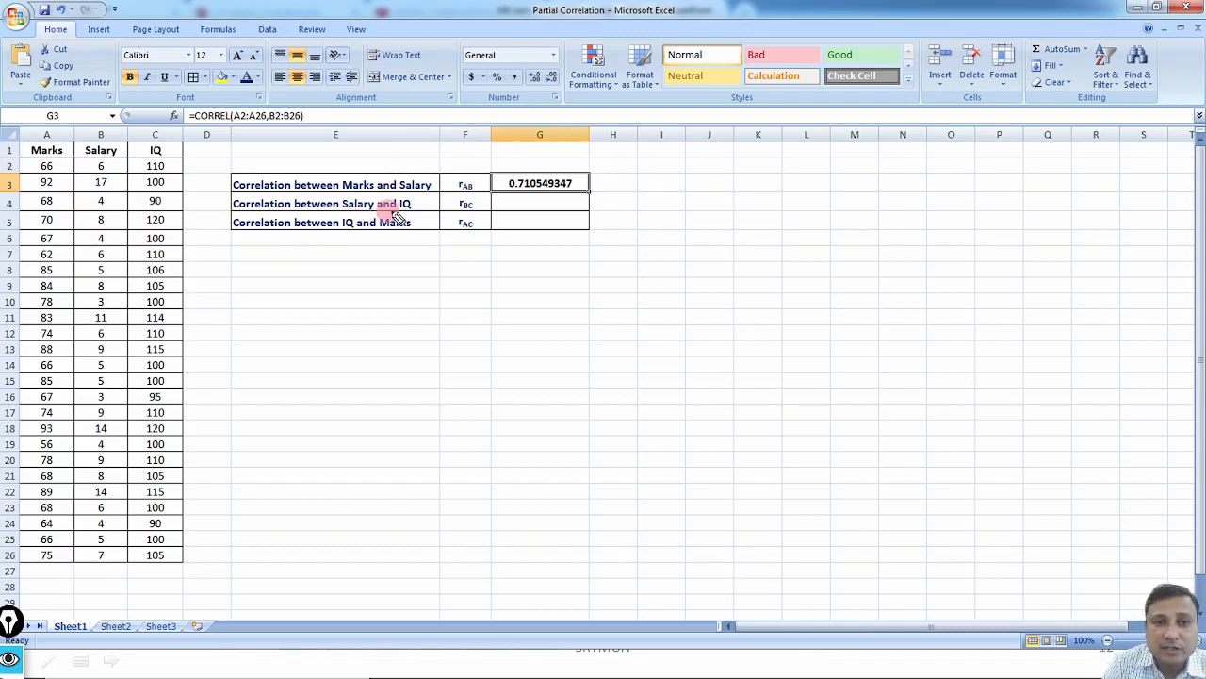
Calculate the correlation between Salary and IQ in cell G4 with =CORREL(B2:B26,C2:C26)
{"action": "left_click", "coordinate": [594, 209]}
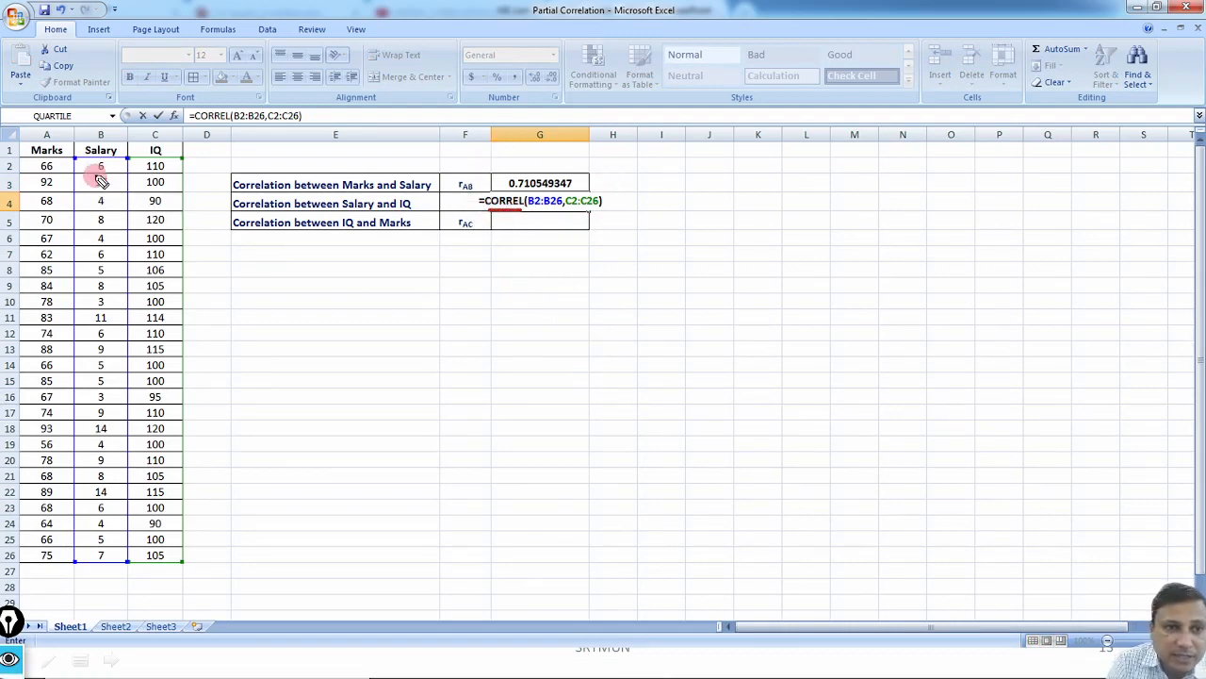
{"action": "left_click_drag", "start_coordinate": [97, 135], "coordinate": [121, 132]}
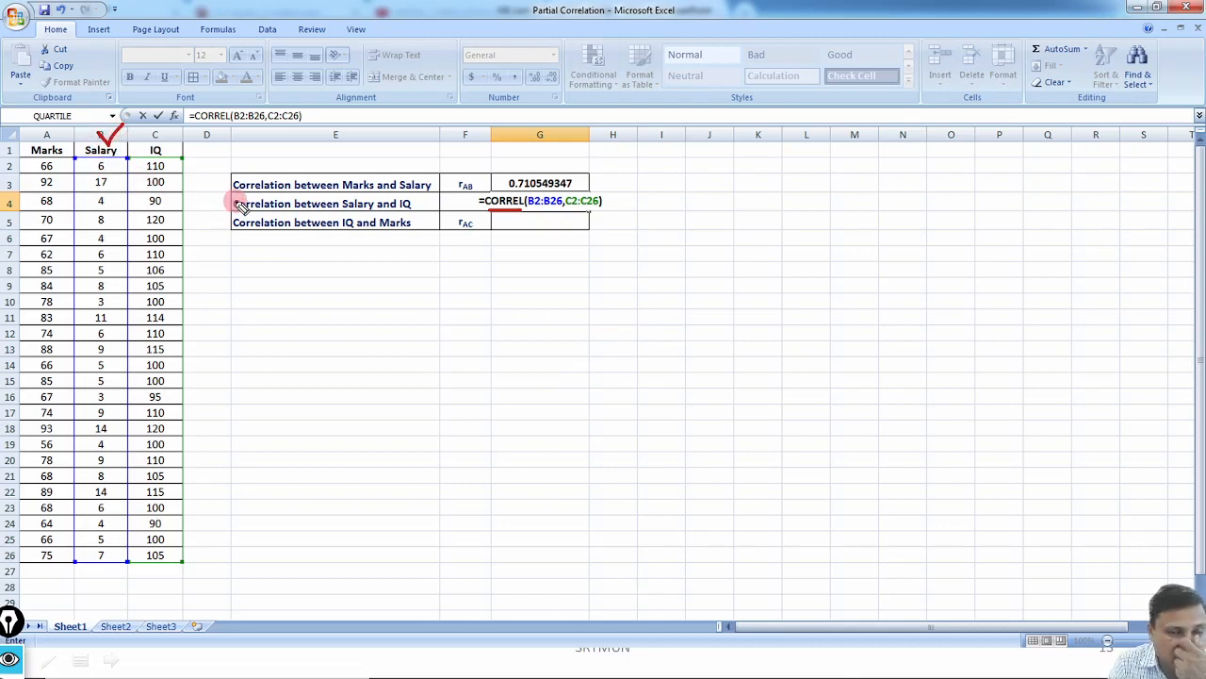
{"action": "left_click_drag", "start_coordinate": [163, 135], "coordinate": [194, 115]}
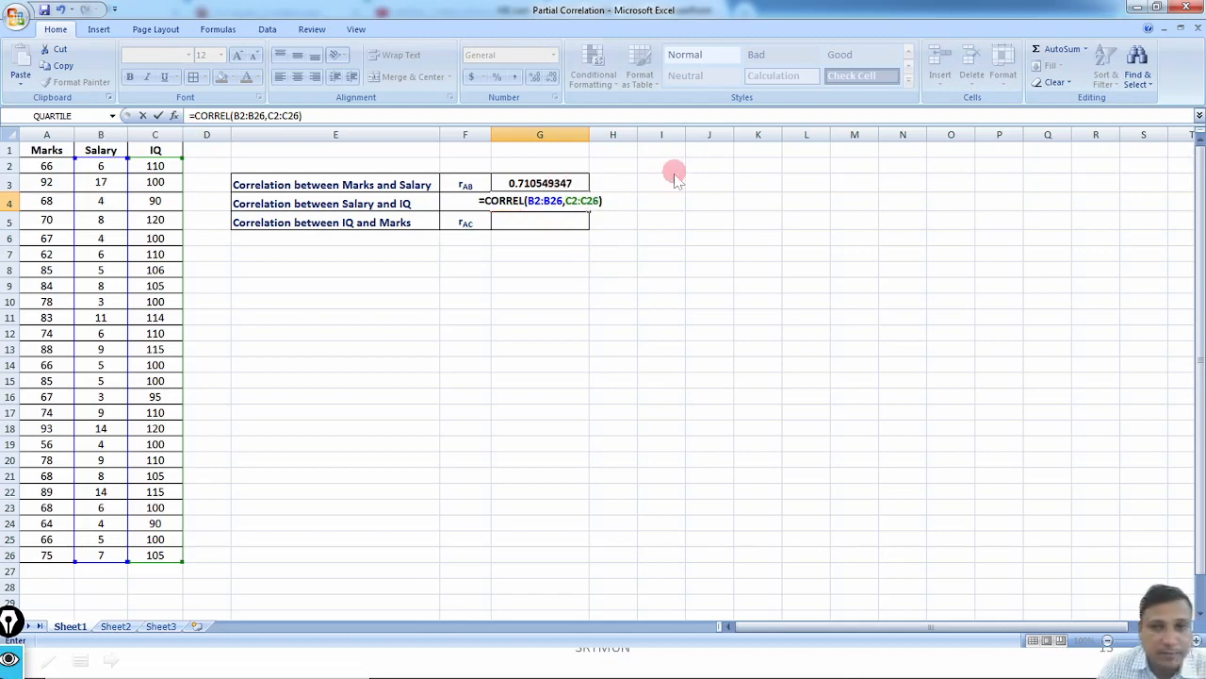
{"action": "left_click", "coordinate": [583, 198]}
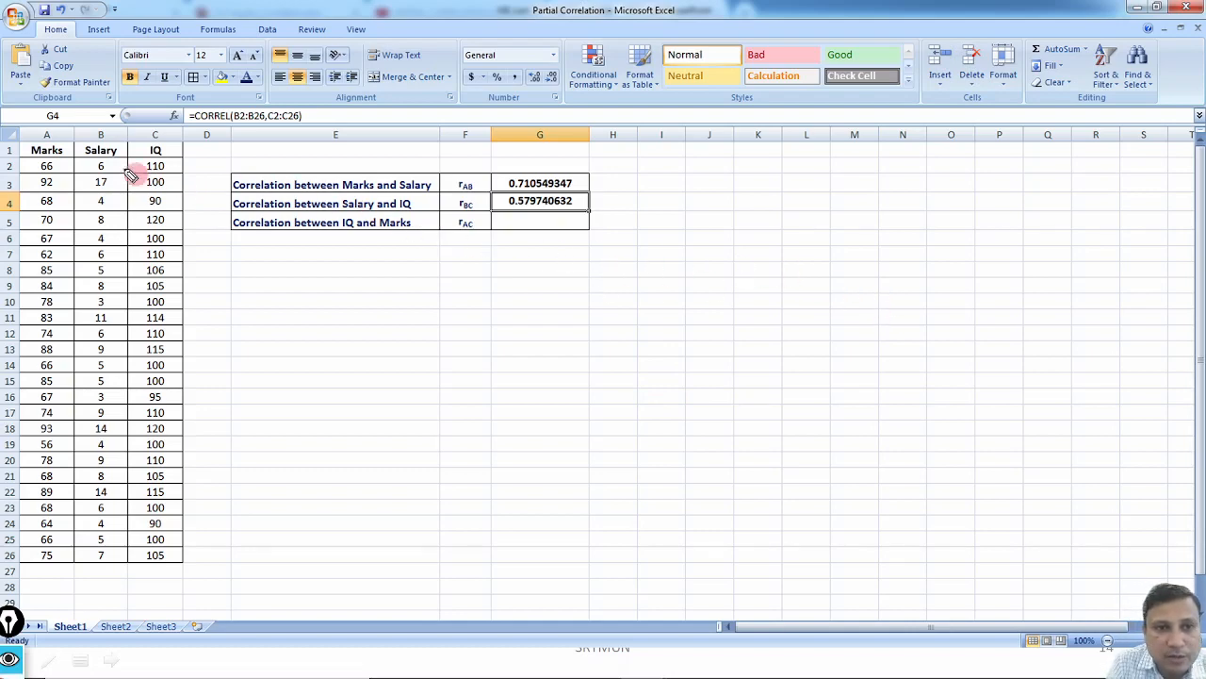
{"action": "mouse_move", "coordinate": [94, 144]}
{"action": "left_mouse_down"}
{"action": "mouse_move", "coordinate": [122, 156]}
{"action": "mouse_move", "coordinate": [104, 134]}
{"action": "left_mouse_up"}
{"action": "mouse_move", "coordinate": [154, 132]}
{"action": "left_mouse_down"}
{"action": "mouse_move", "coordinate": [142, 141]}
{"action": "mouse_move", "coordinate": [171, 149]}
{"action": "mouse_move", "coordinate": [159, 131]}
{"action": "left_mouse_up"}
{"action": "left_click_drag", "start_coordinate": [598, 196], "coordinate": [625, 192]}
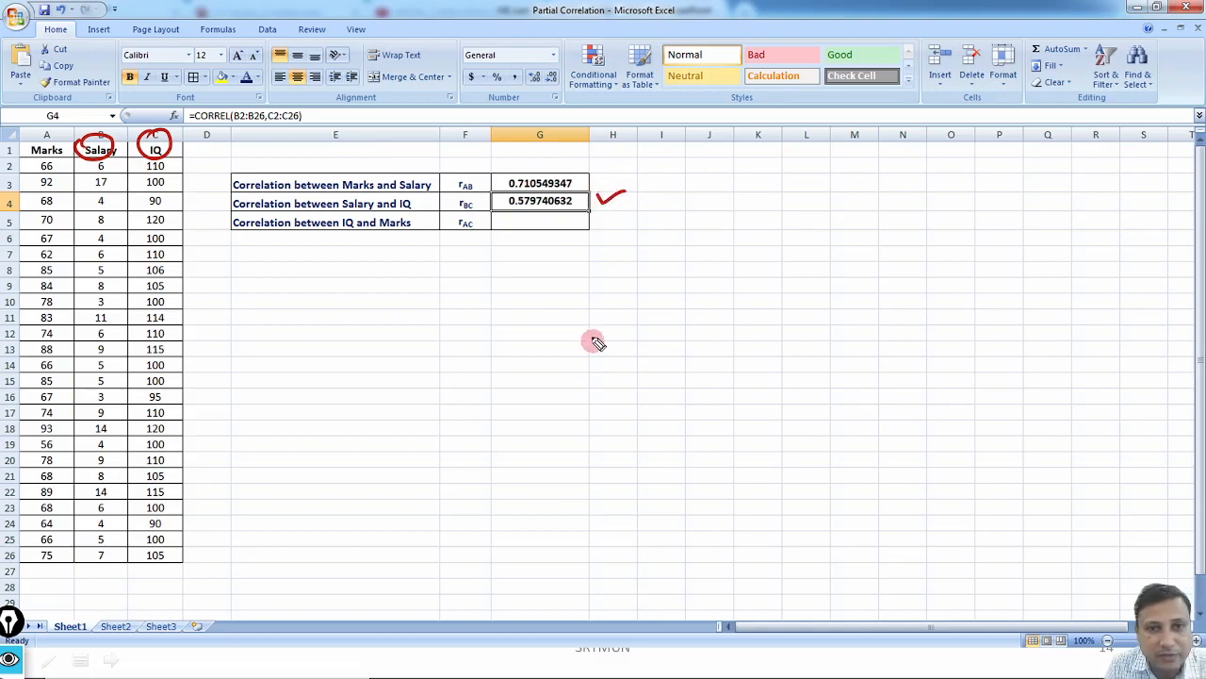
{"action": "mouse_move", "coordinate": [471, 205]}
{"action": "left_mouse_down"}
{"action": "mouse_move", "coordinate": [451, 215]}
{"action": "mouse_move", "coordinate": [473, 194]}
{"action": "left_mouse_up"}
{"action": "left_click_drag", "start_coordinate": [441, 290], "coordinate": [466, 272]}
{"action": "mouse_move", "coordinate": [483, 326]}
{"action": "left_mouse_down"}
{"action": "mouse_move", "coordinate": [492, 306]}
{"action": "mouse_move", "coordinate": [484, 327]}
{"action": "mouse_move", "coordinate": [534, 316]}
{"action": "left_mouse_up"}
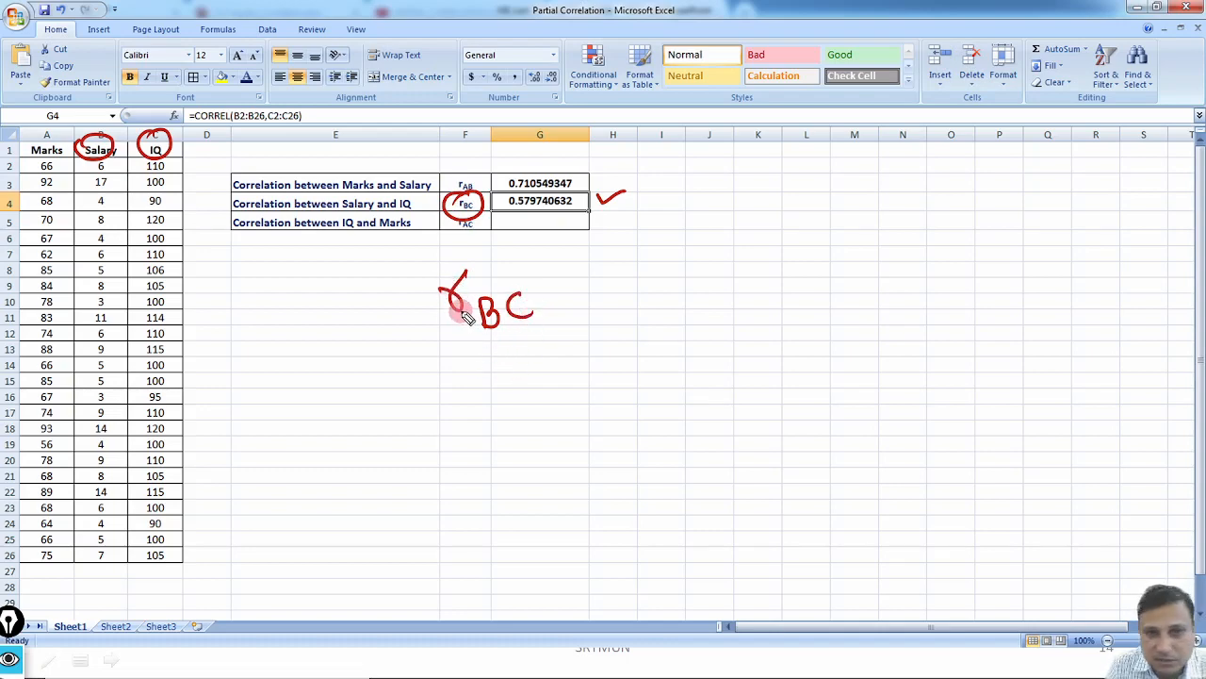
{"action": "left_click", "coordinate": [487, 336]}
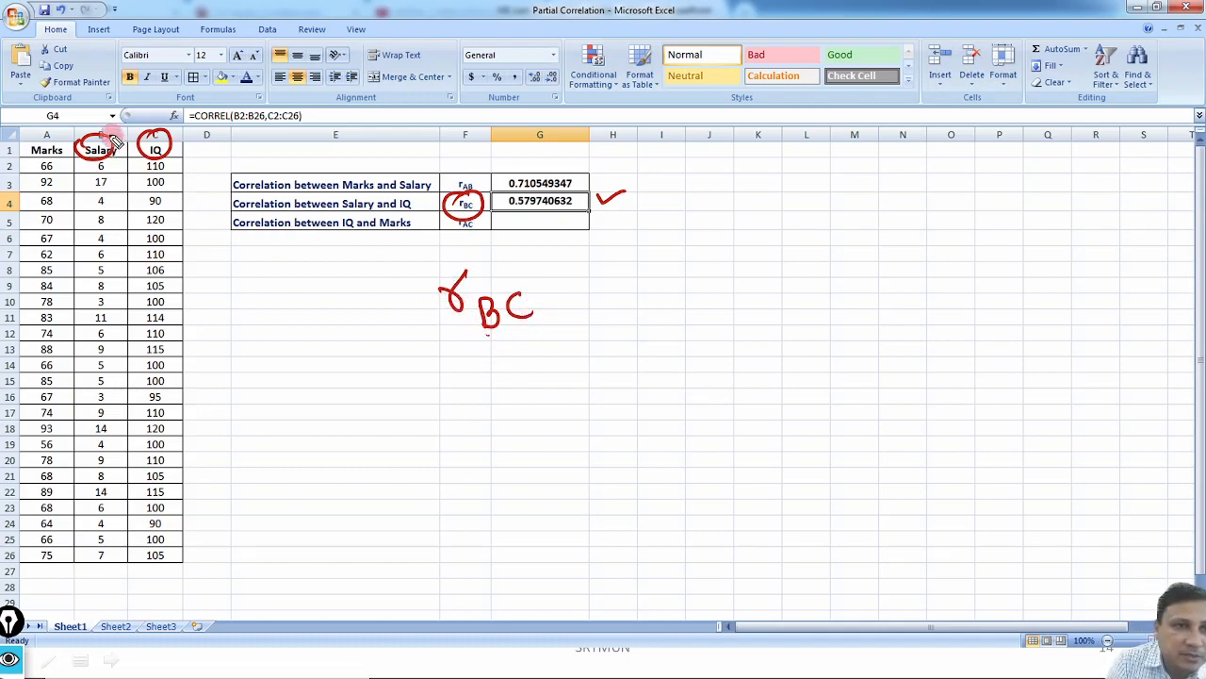
{"action": "key", "text": "ctrl+shift+7"}
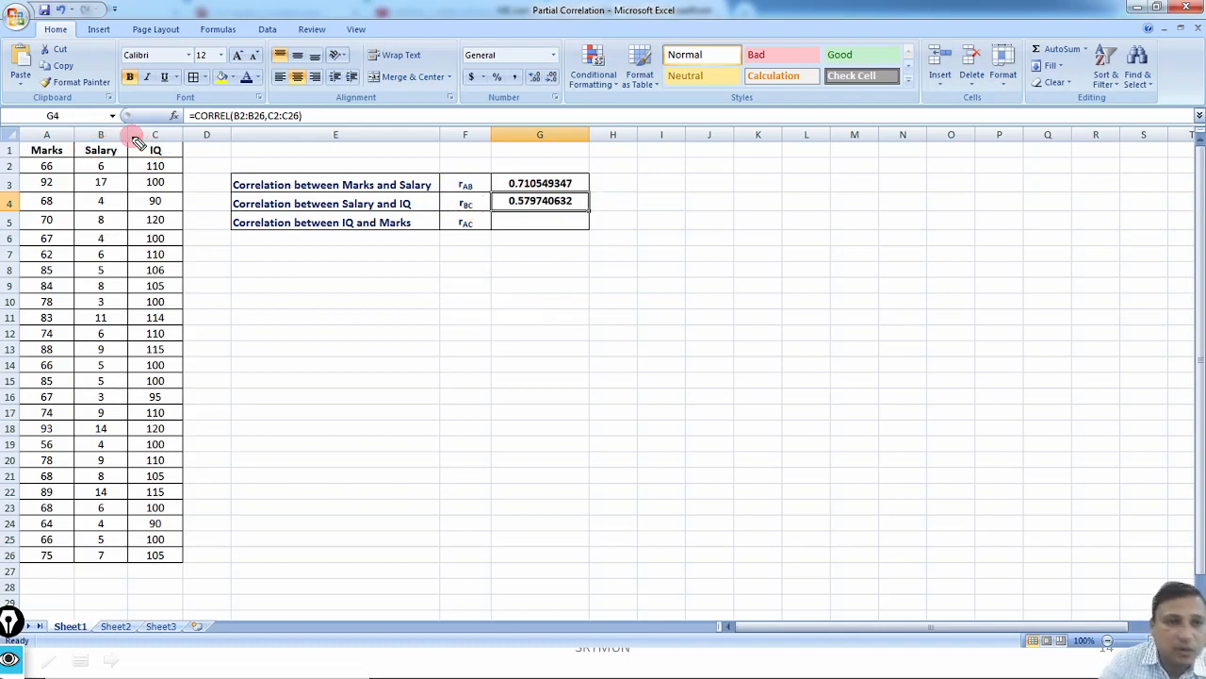
{"action": "mouse_move", "coordinate": [107, 119]}
{"action": "left_mouse_down"}
{"action": "mouse_move", "coordinate": [137, 141]}
{"action": "mouse_move", "coordinate": [162, 113]}
{"action": "left_mouse_up"}
{"action": "mouse_move", "coordinate": [468, 205]}
{"action": "left_mouse_down"}
{"action": "mouse_move", "coordinate": [463, 221]}
{"action": "mouse_move", "coordinate": [454, 195]}
{"action": "left_mouse_up"}
{"action": "left_click_drag", "start_coordinate": [343, 215], "coordinate": [411, 213]}
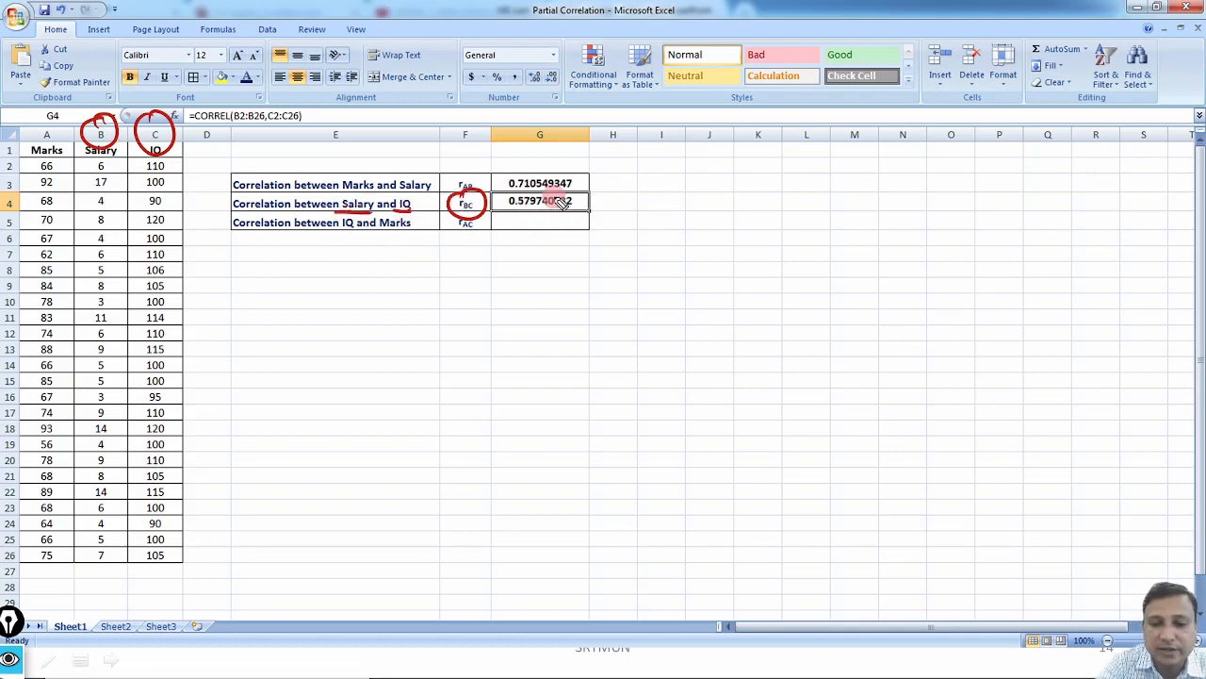
{"action": "key", "text": "ctrl+shift+6"}
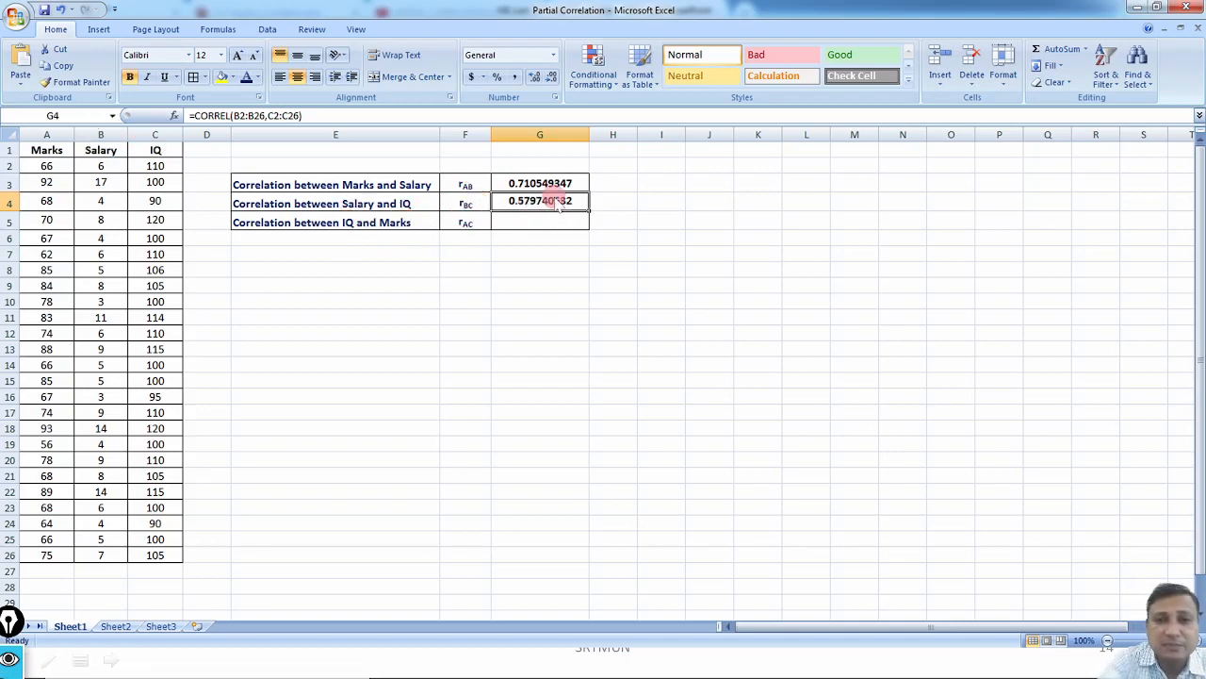
Calculate the correlation between IQ and Marks in cell G5 with =CORREL(C2:C26,A2:A26)
{"action": "left_click", "coordinate": [368, 245]}
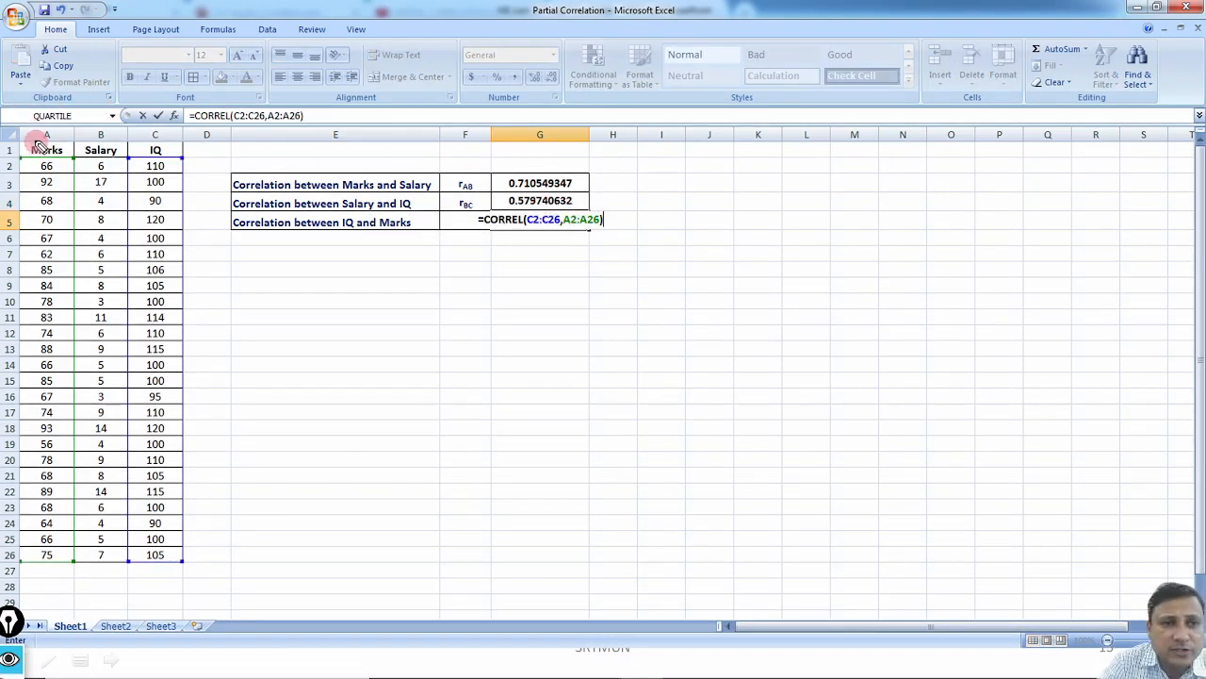
{"action": "left_click_drag", "start_coordinate": [44, 144], "coordinate": [62, 116]}
{"action": "left_click_drag", "start_coordinate": [157, 130], "coordinate": [192, 113]}
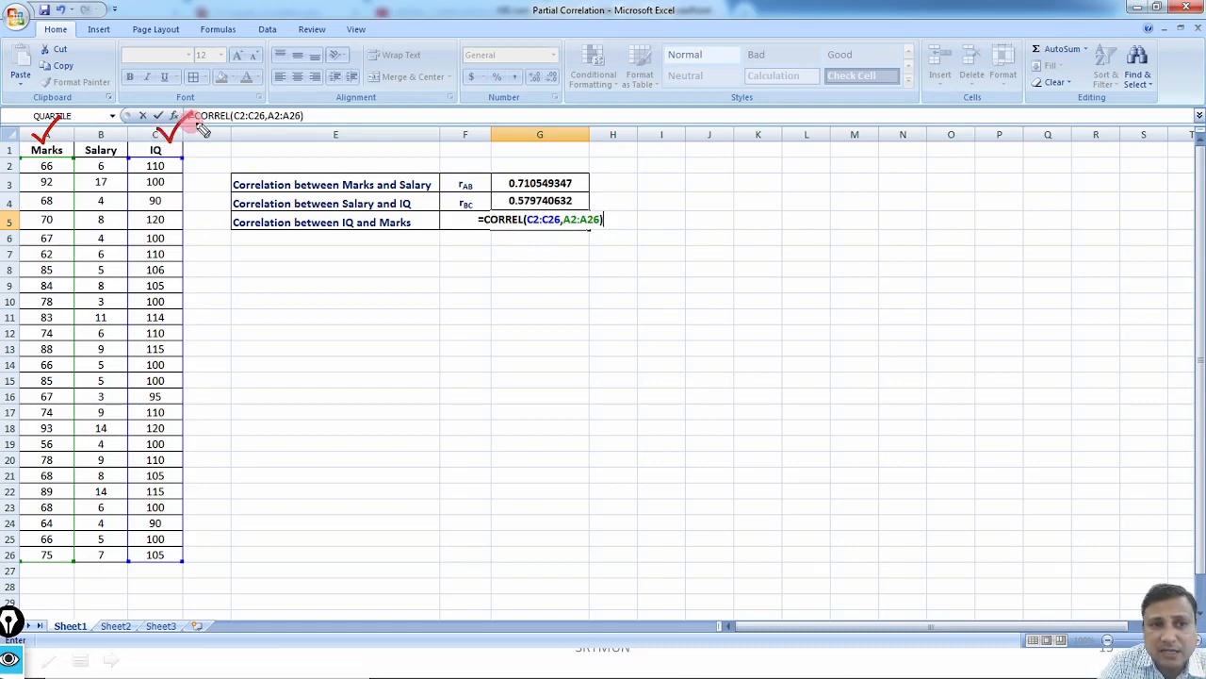
{"action": "left_click_drag", "start_coordinate": [479, 227], "coordinate": [519, 228]}
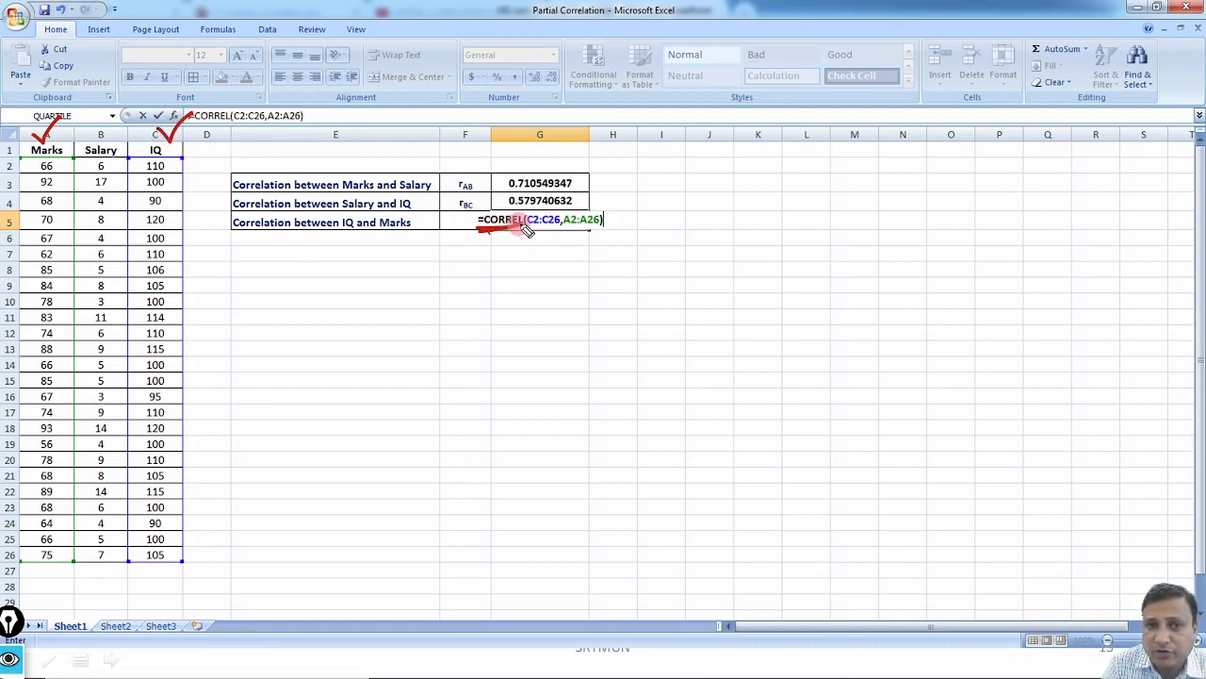
{"action": "key", "text": "ctrl+shift+7"}
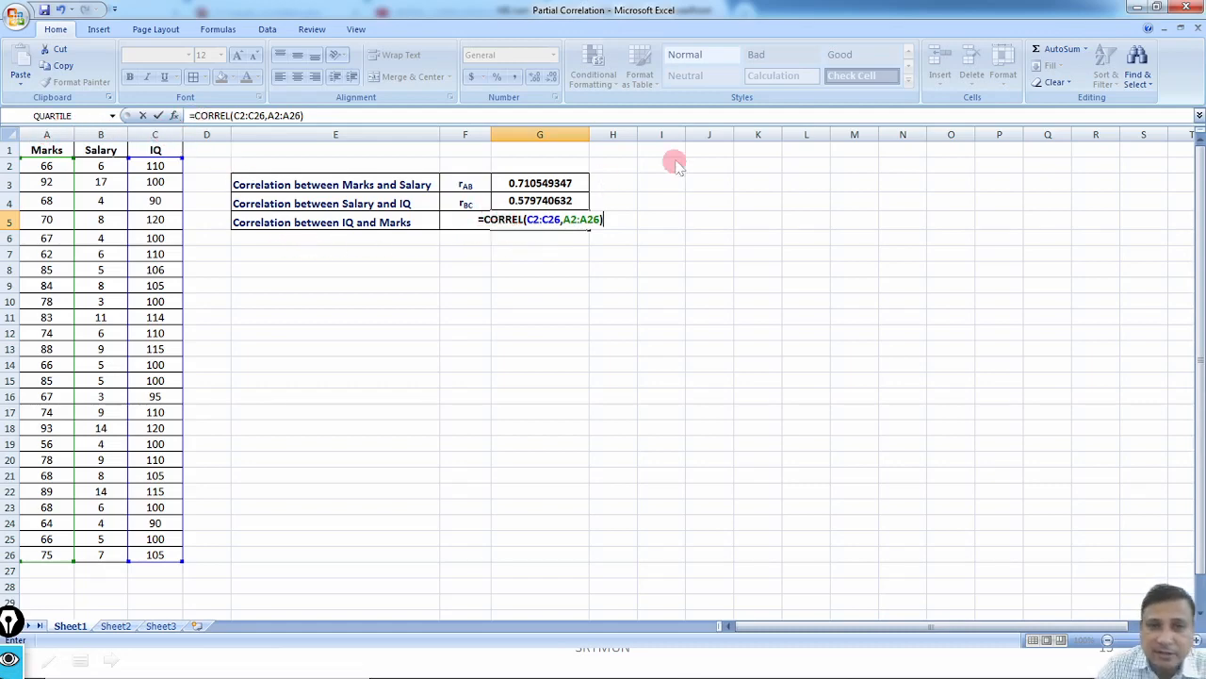
{"action": "key", "text": "ctrl+Return"}
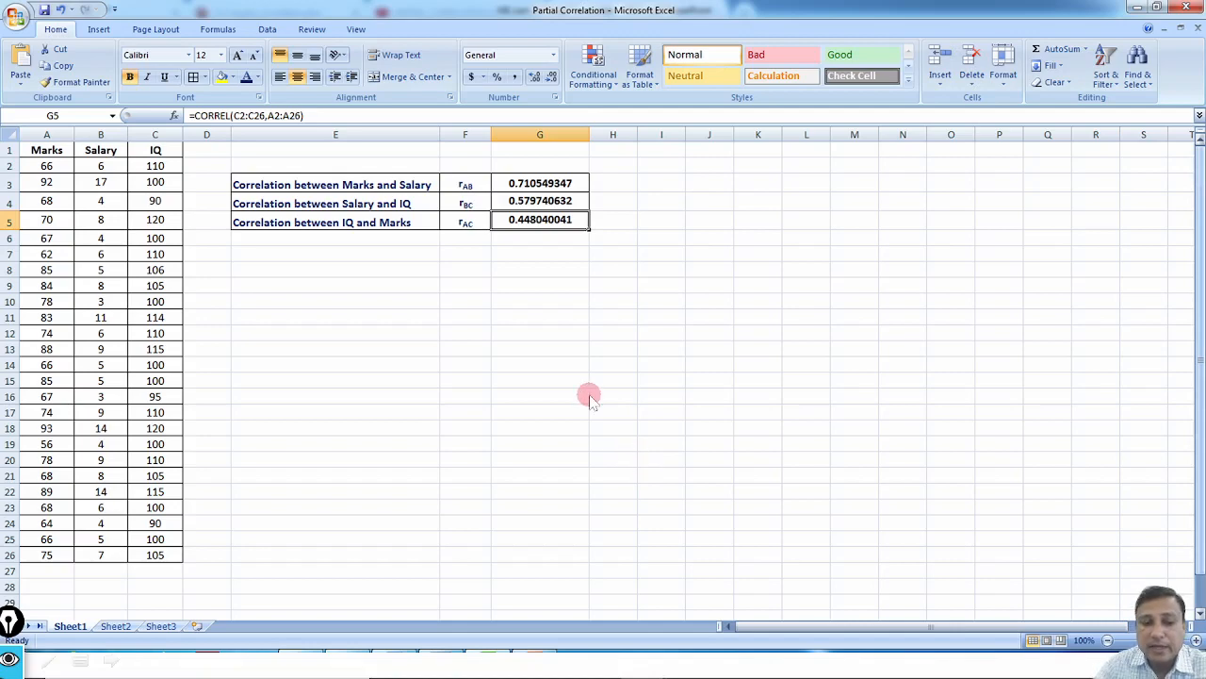
{"action": "mouse_move", "coordinate": [457, 162]}
{"action": "left_mouse_down"}
{"action": "mouse_move", "coordinate": [469, 265]}
{"action": "mouse_move", "coordinate": [455, 156]}
{"action": "left_mouse_up"}
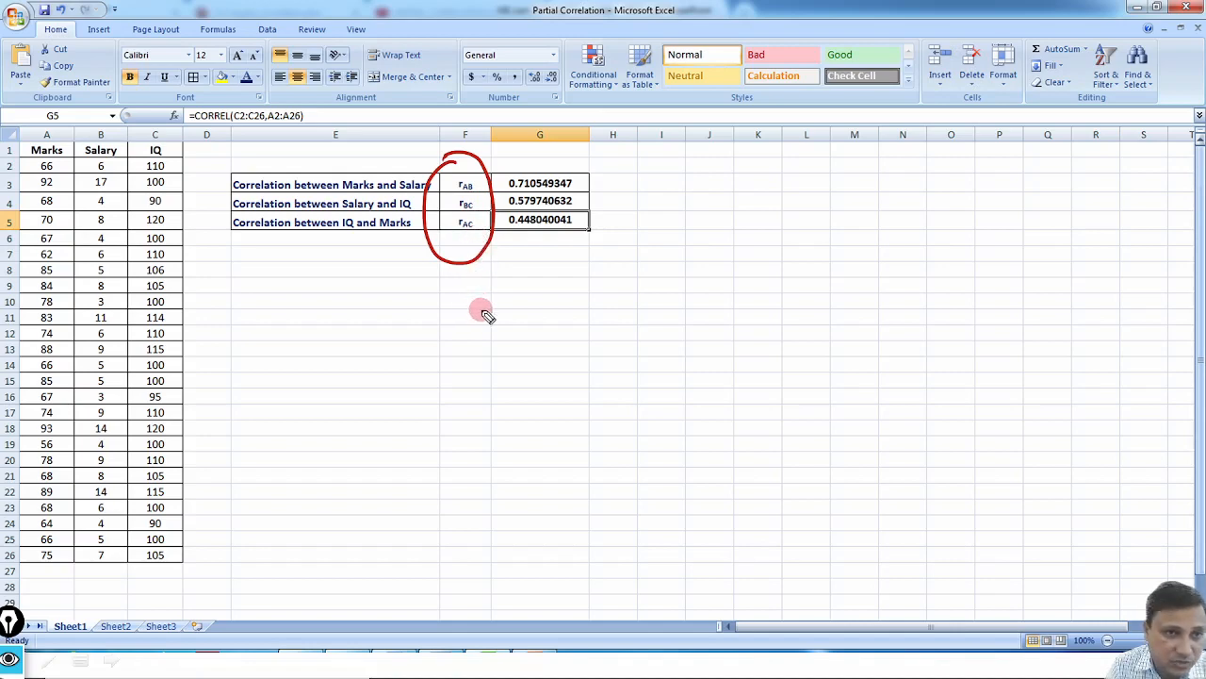
{"action": "left_click_drag", "start_coordinate": [88, 166], "coordinate": [161, 156]}
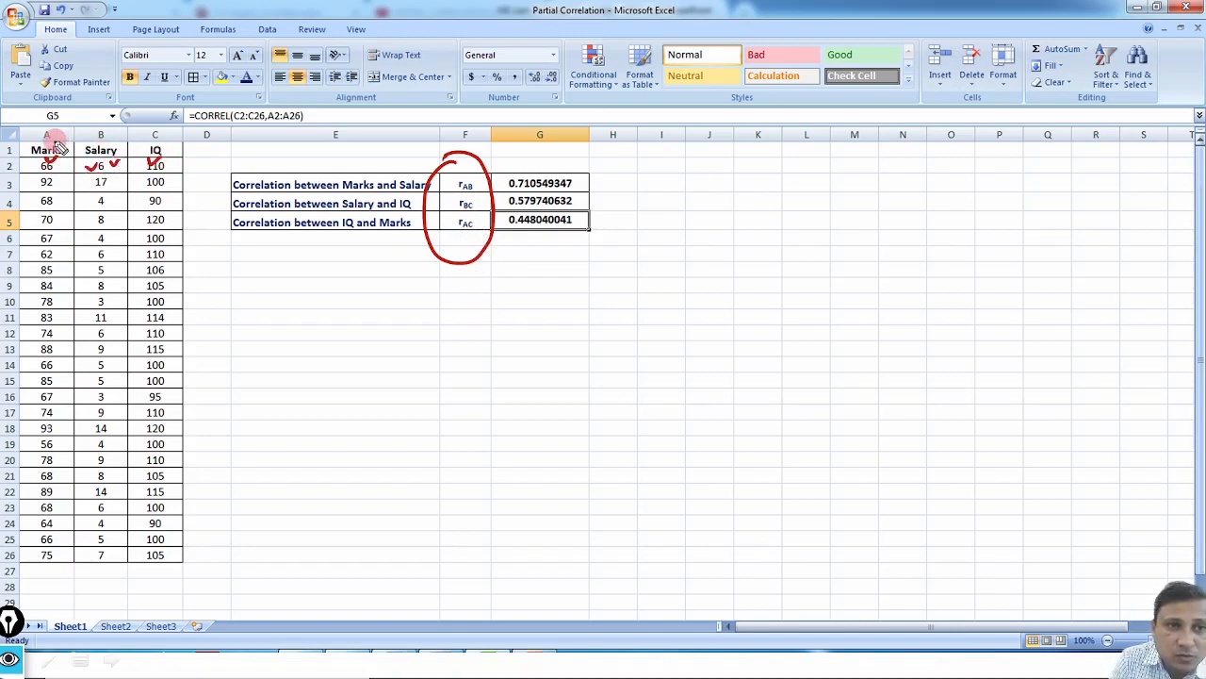
{"action": "left_click_drag", "start_coordinate": [59, 137], "coordinate": [64, 135]}
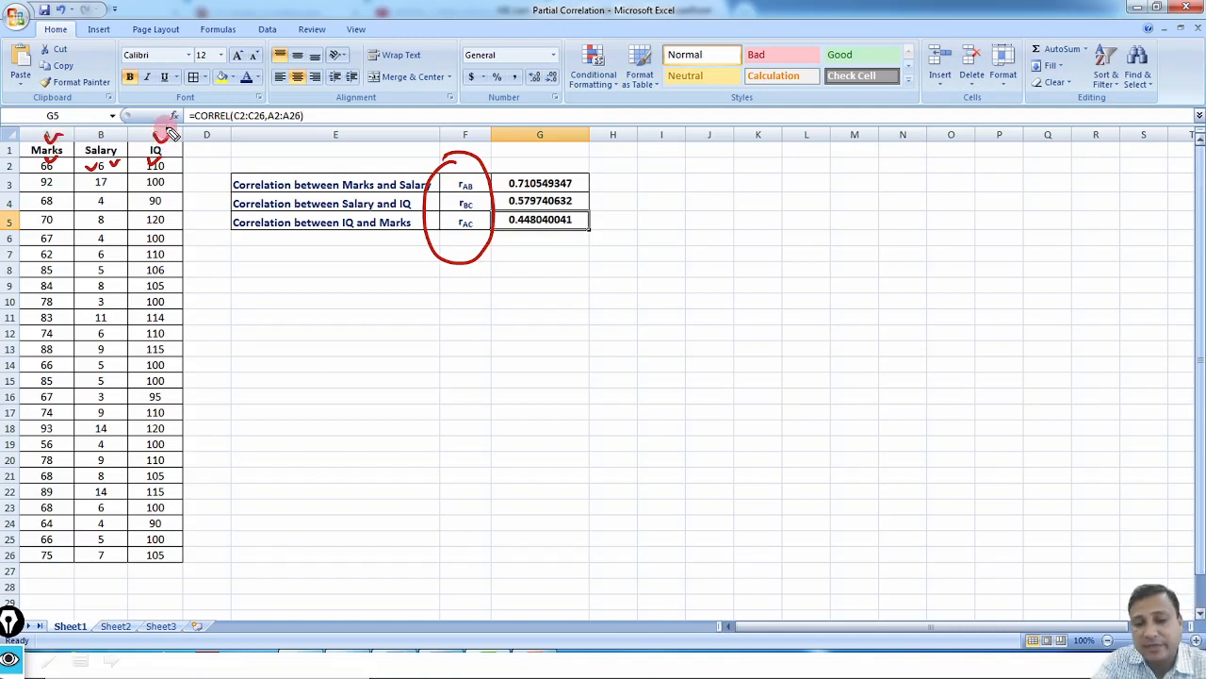
{"action": "key", "text": "ctrl+shift+7"}
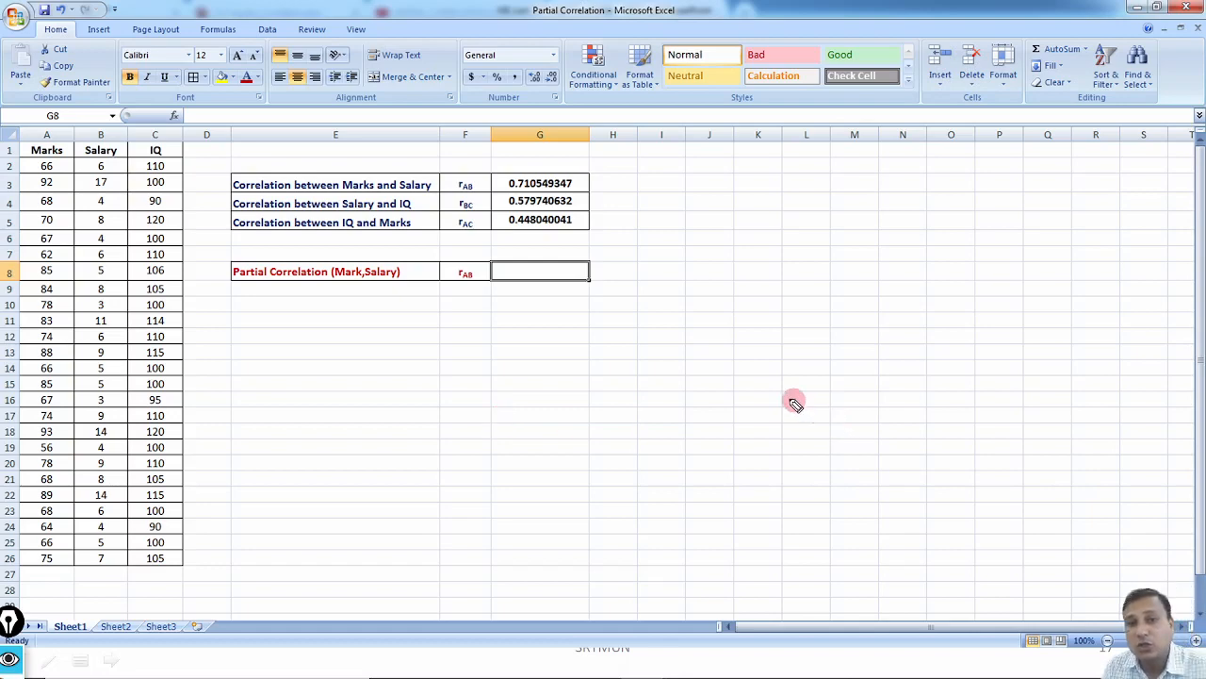
{"action": "mouse_move", "coordinate": [465, 249]}
{"action": "left_mouse_down"}
{"action": "mouse_move", "coordinate": [453, 250]}
{"action": "mouse_move", "coordinate": [490, 267]}
{"action": "mouse_move", "coordinate": [462, 251]}
{"action": "left_mouse_up"}
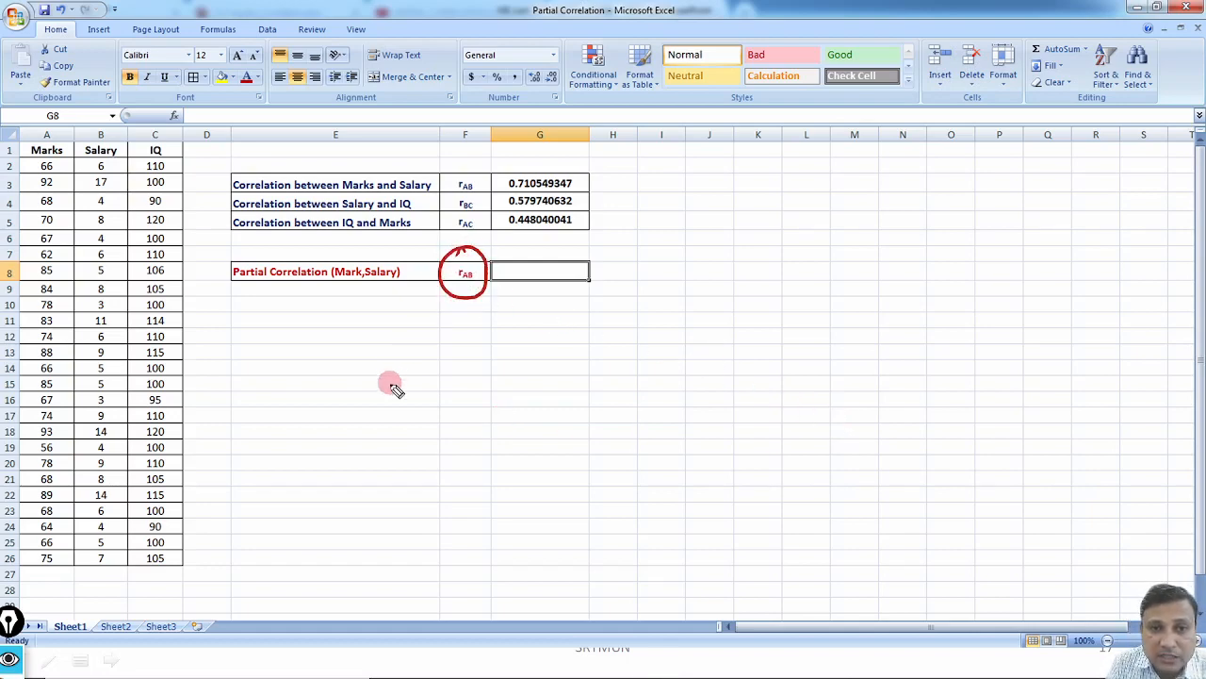
{"action": "left_click_drag", "start_coordinate": [328, 286], "coordinate": [385, 280]}
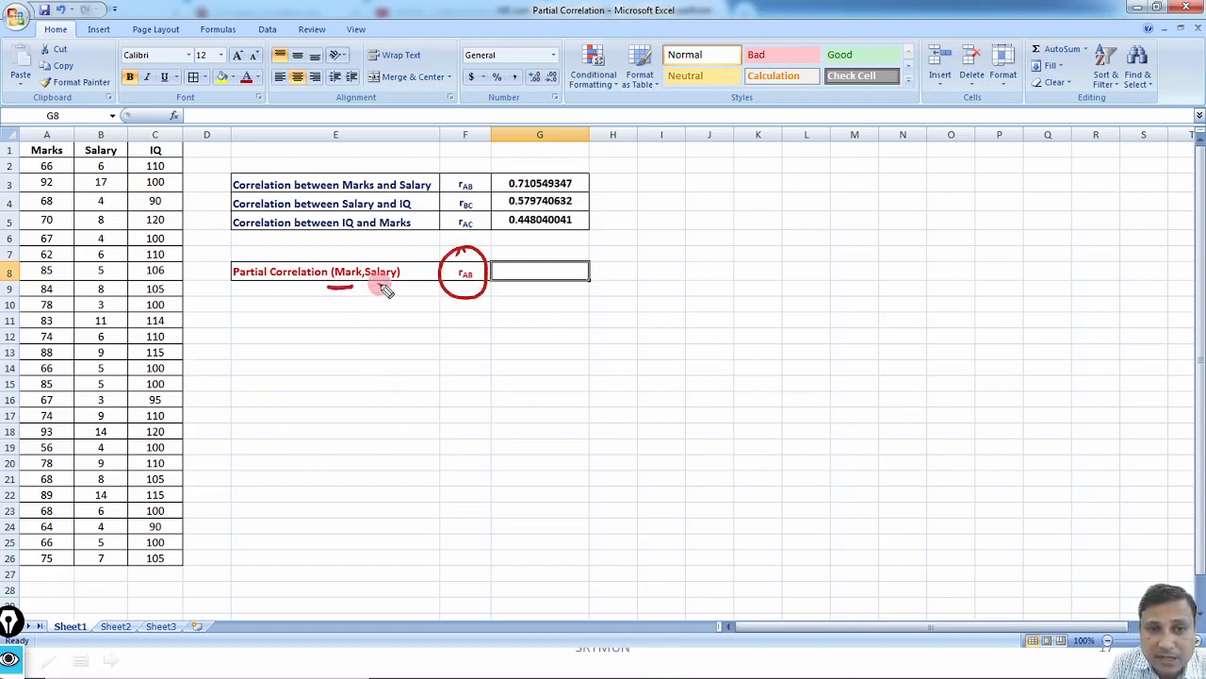
{"action": "mouse_move", "coordinate": [80, 120]}
{"action": "left_mouse_down"}
{"action": "mouse_move", "coordinate": [47, 127]}
{"action": "mouse_move", "coordinate": [56, 175]}
{"action": "mouse_move", "coordinate": [109, 132]}
{"action": "mouse_move", "coordinate": [56, 121]}
{"action": "left_mouse_up"}
{"action": "mouse_move", "coordinate": [158, 134]}
{"action": "left_mouse_down"}
{"action": "mouse_move", "coordinate": [223, 143]}
{"action": "mouse_move", "coordinate": [273, 113]}
{"action": "mouse_move", "coordinate": [285, 120]}
{"action": "left_mouse_up"}
{"action": "mouse_move", "coordinate": [203, 128]}
{"action": "left_mouse_down"}
{"action": "mouse_move", "coordinate": [288, 100]}
{"action": "mouse_move", "coordinate": [292, 114]}
{"action": "left_mouse_up"}
{"action": "mouse_move", "coordinate": [140, 171]}
{"action": "left_mouse_down"}
{"action": "mouse_move", "coordinate": [116, 179]}
{"action": "mouse_move", "coordinate": [129, 185]}
{"action": "mouse_move", "coordinate": [113, 261]}
{"action": "left_mouse_up"}
{"action": "mouse_move", "coordinate": [114, 253]}
{"action": "left_mouse_down"}
{"action": "mouse_move", "coordinate": [122, 271]}
{"action": "mouse_move", "coordinate": [63, 311]}
{"action": "mouse_move", "coordinate": [76, 318]}
{"action": "left_mouse_up"}
{"action": "mouse_move", "coordinate": [141, 365]}
{"action": "left_mouse_down"}
{"action": "mouse_move", "coordinate": [86, 394]}
{"action": "mouse_move", "coordinate": [100, 400]}
{"action": "left_mouse_up"}
{"action": "mouse_move", "coordinate": [143, 447]}
{"action": "left_mouse_down"}
{"action": "mouse_move", "coordinate": [90, 476]}
{"action": "mouse_move", "coordinate": [102, 478]}
{"action": "left_mouse_up"}
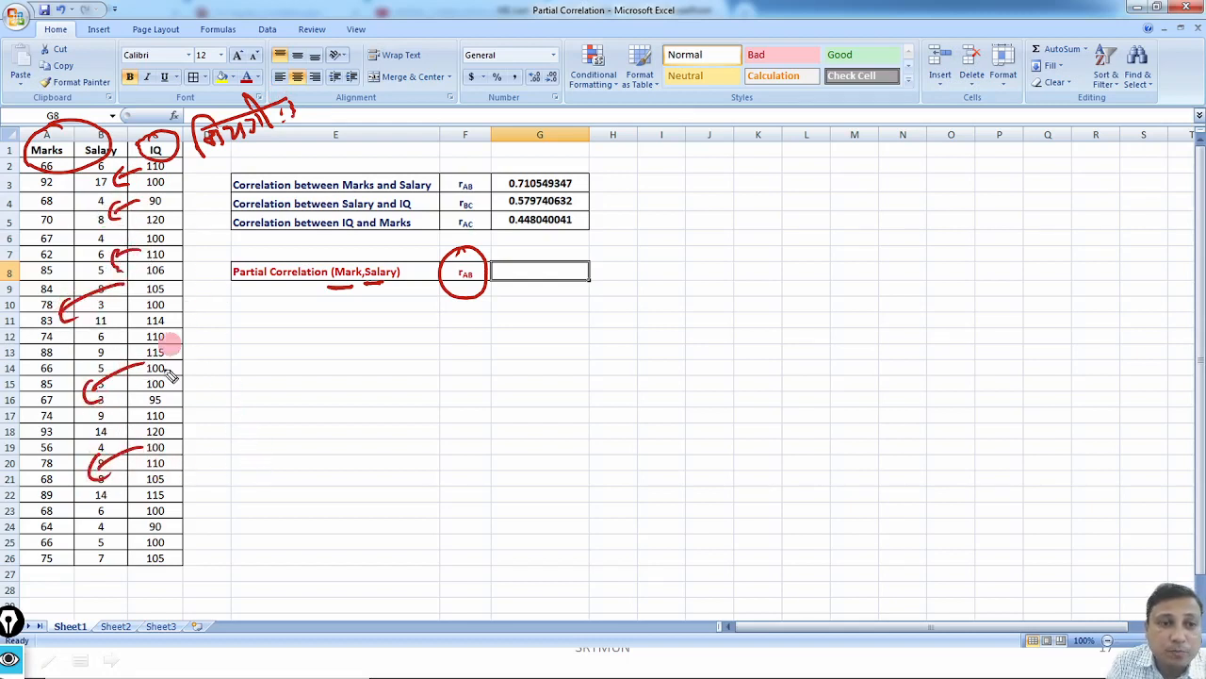
{"action": "mouse_move", "coordinate": [202, 405]}
{"action": "left_mouse_down"}
{"action": "mouse_move", "coordinate": [210, 422]}
{"action": "mouse_move", "coordinate": [229, 418]}
{"action": "mouse_move", "coordinate": [249, 398]}
{"action": "mouse_move", "coordinate": [273, 402]}
{"action": "mouse_move", "coordinate": [283, 377]}
{"action": "mouse_move", "coordinate": [303, 379]}
{"action": "mouse_move", "coordinate": [282, 388]}
{"action": "left_mouse_up"}
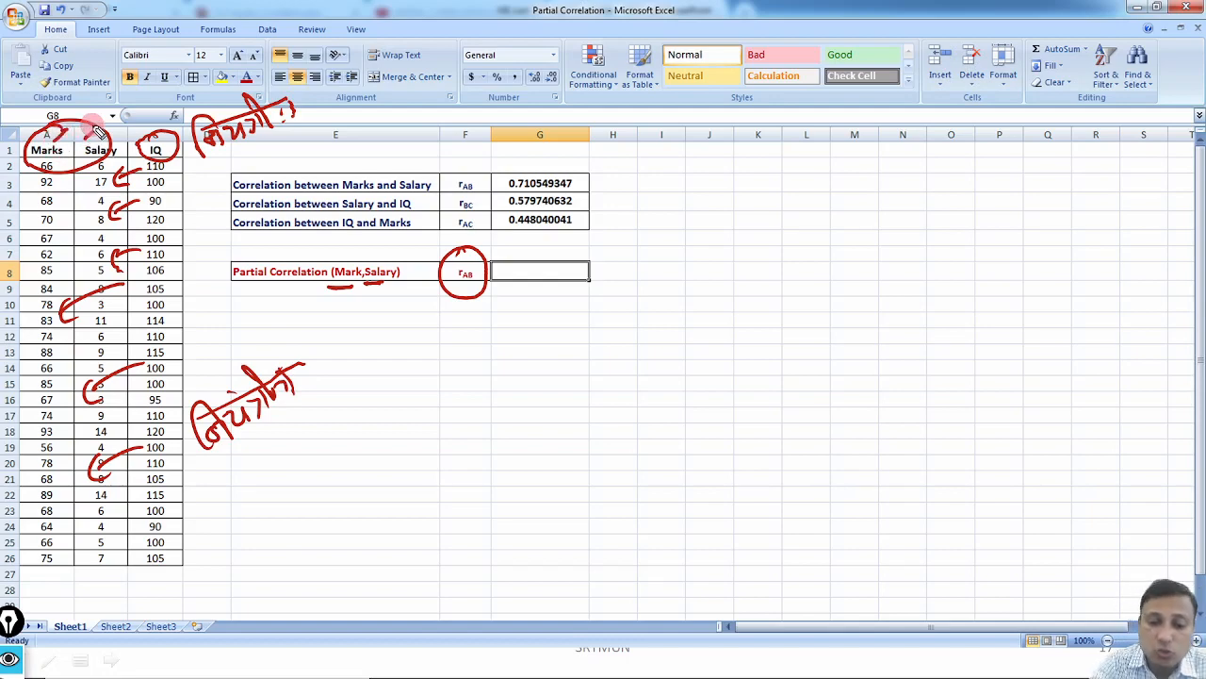
{"action": "key", "text": "e"}
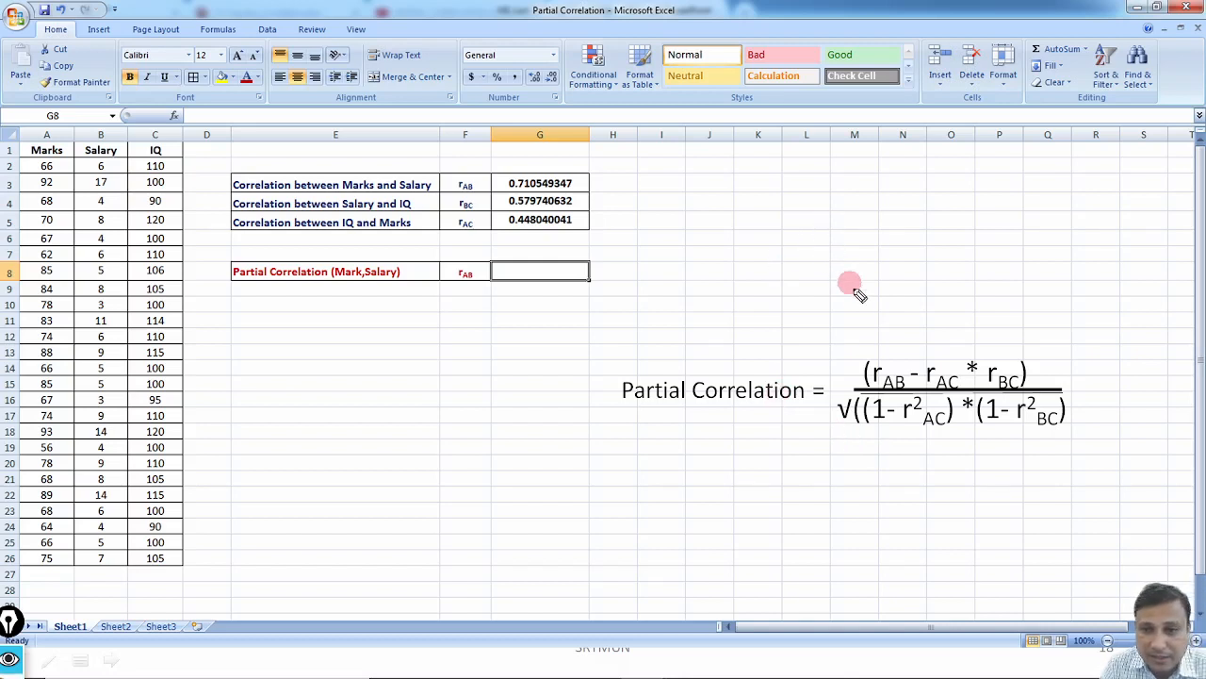
{"action": "left_click_drag", "start_coordinate": [862, 320], "coordinate": [899, 313]}
{"action": "mouse_move", "coordinate": [608, 386]}
{"action": "left_mouse_down"}
{"action": "mouse_move", "coordinate": [544, 266]}
{"action": "mouse_move", "coordinate": [559, 275]}
{"action": "left_mouse_up"}
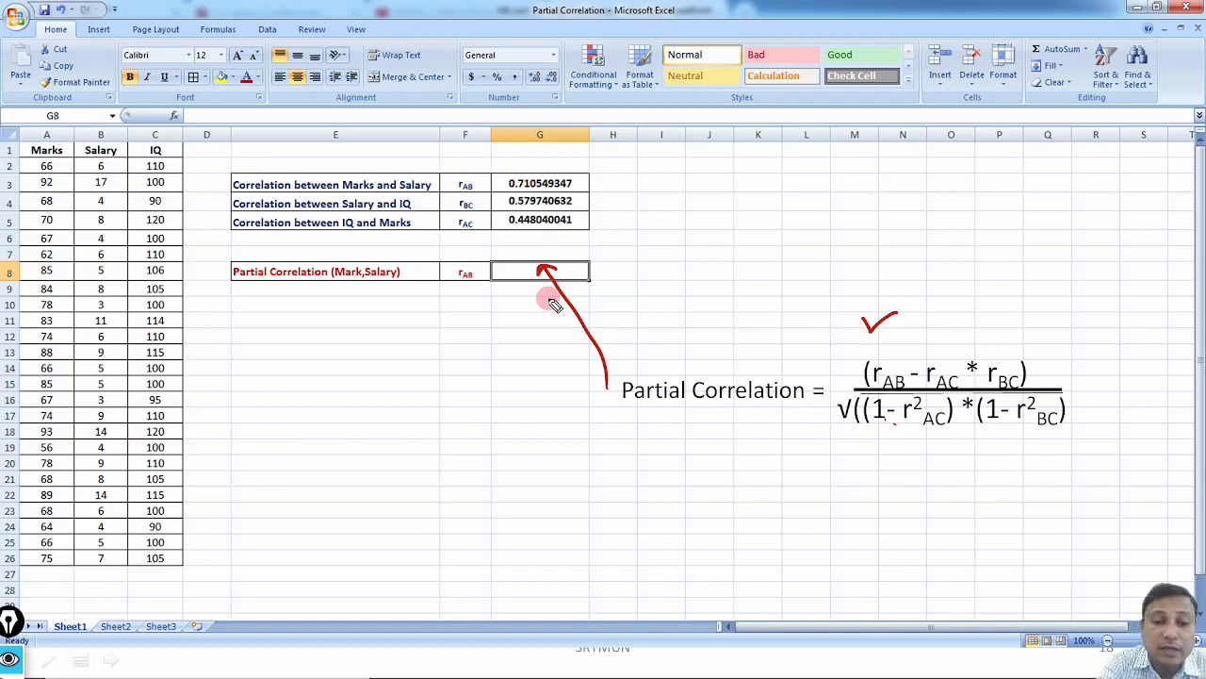
{"action": "key", "text": "ctrl+shift+6"}
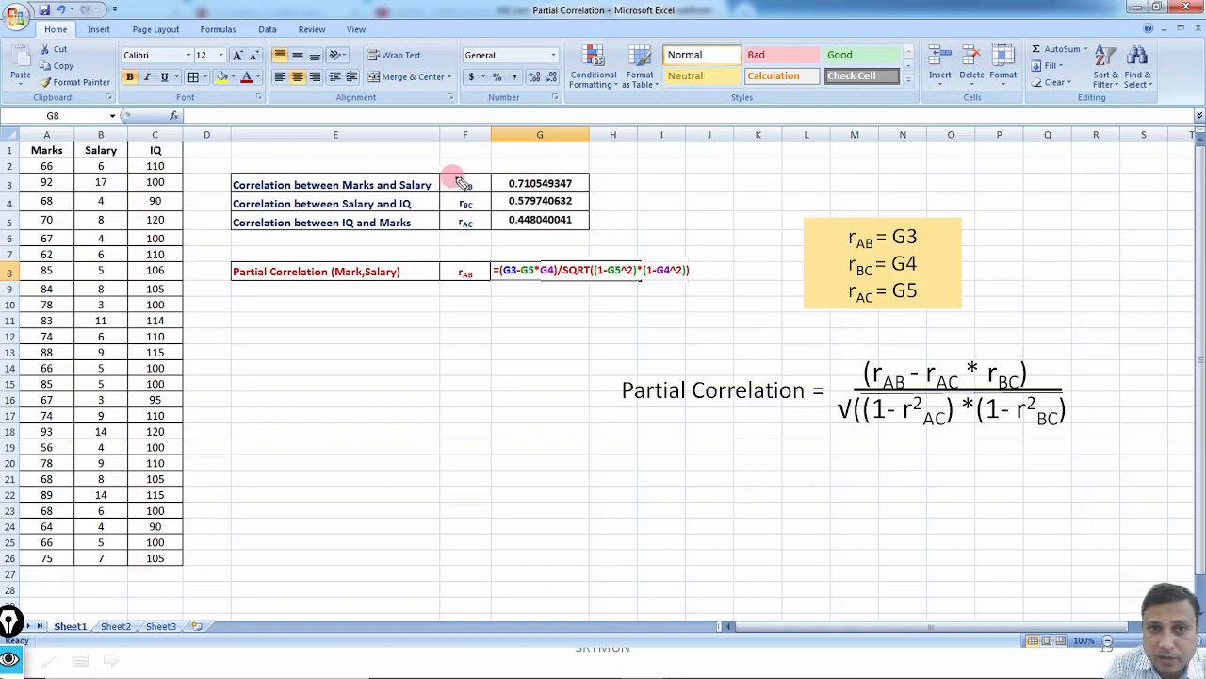
{"action": "mouse_move", "coordinate": [470, 181]}
{"action": "left_mouse_down"}
{"action": "mouse_move", "coordinate": [450, 200]}
{"action": "mouse_move", "coordinate": [474, 170]}
{"action": "mouse_move", "coordinate": [459, 216]}
{"action": "mouse_move", "coordinate": [491, 205]}
{"action": "left_mouse_up"}
{"action": "left_click_drag", "start_coordinate": [480, 181], "coordinate": [493, 186]}
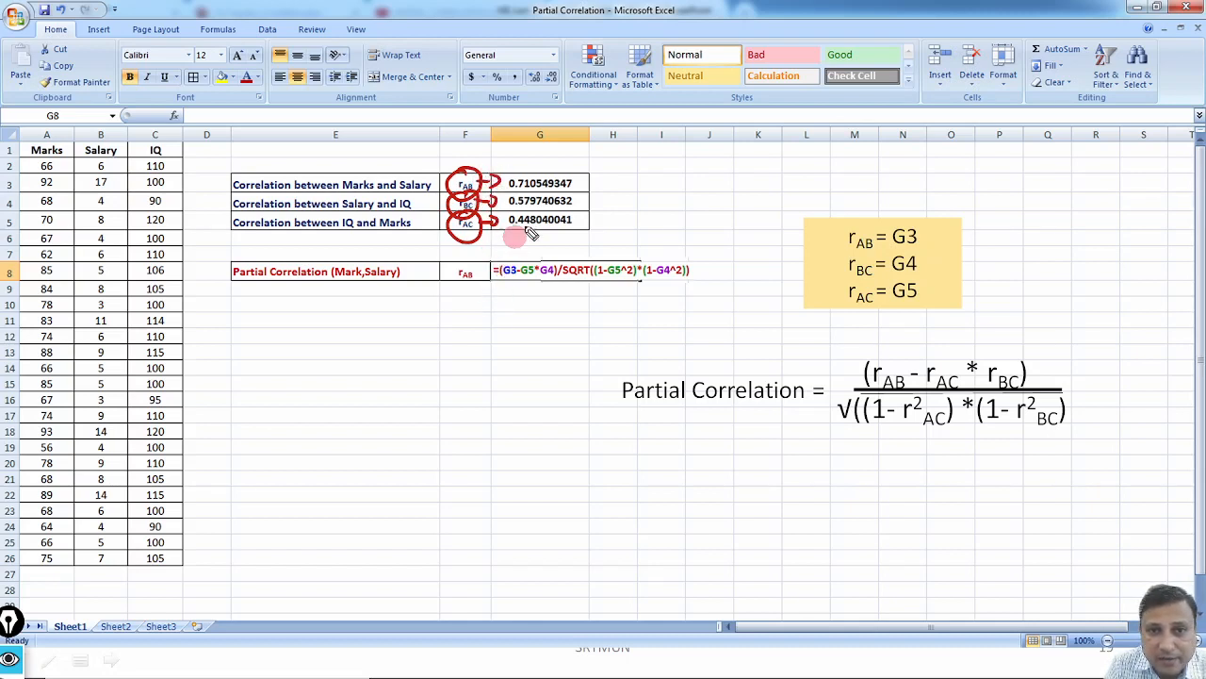
{"action": "left_click_drag", "start_coordinate": [622, 179], "coordinate": [665, 183]}
{"action": "mouse_move", "coordinate": [546, 170]}
{"action": "left_mouse_down"}
{"action": "mouse_move", "coordinate": [486, 187]}
{"action": "mouse_move", "coordinate": [571, 171]}
{"action": "mouse_move", "coordinate": [553, 154]}
{"action": "mouse_move", "coordinate": [544, 170]}
{"action": "left_mouse_up"}
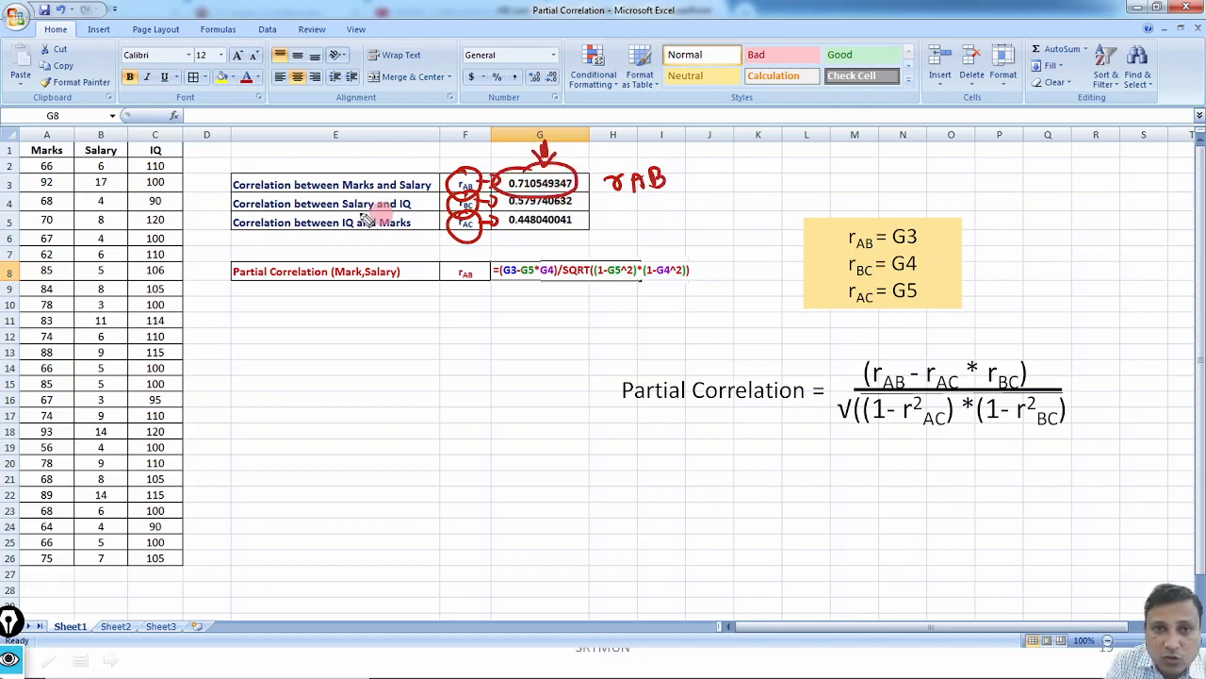
{"action": "mouse_move", "coordinate": [28, 188]}
{"action": "left_mouse_down"}
{"action": "mouse_move", "coordinate": [211, 180]}
{"action": "mouse_move", "coordinate": [197, 188]}
{"action": "left_mouse_up"}
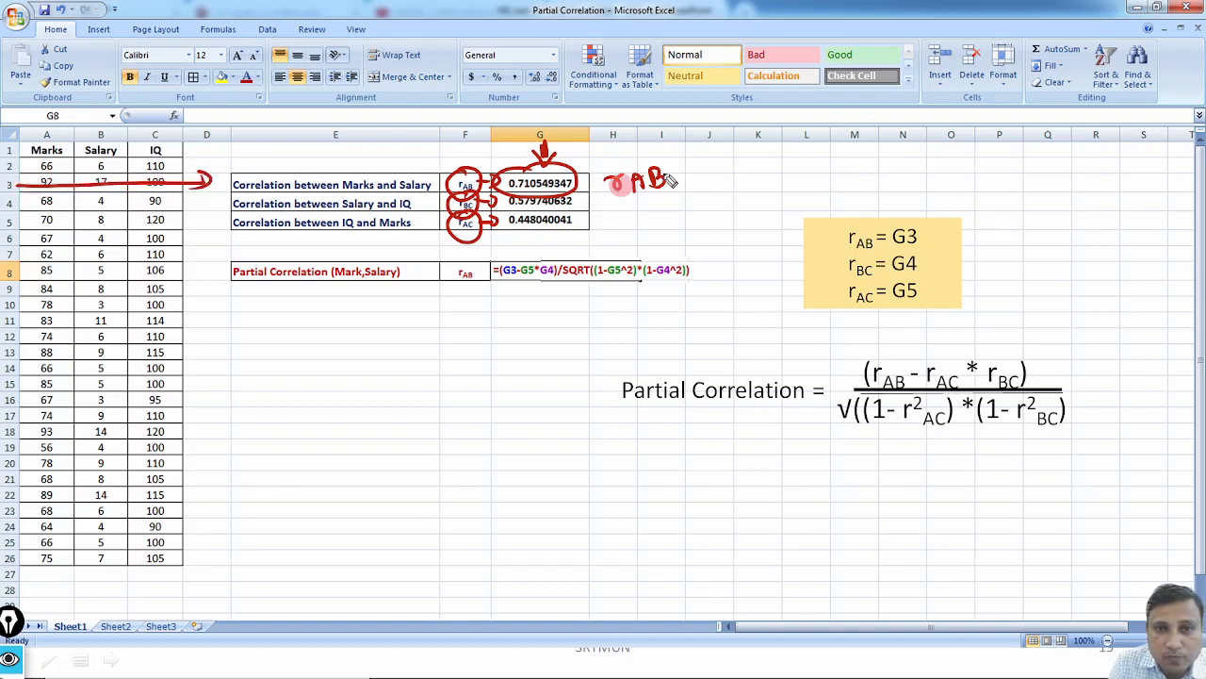
{"action": "mouse_move", "coordinate": [741, 191]}
{"action": "left_mouse_down"}
{"action": "mouse_move", "coordinate": [735, 179]}
{"action": "mouse_move", "coordinate": [750, 186]}
{"action": "left_mouse_up"}
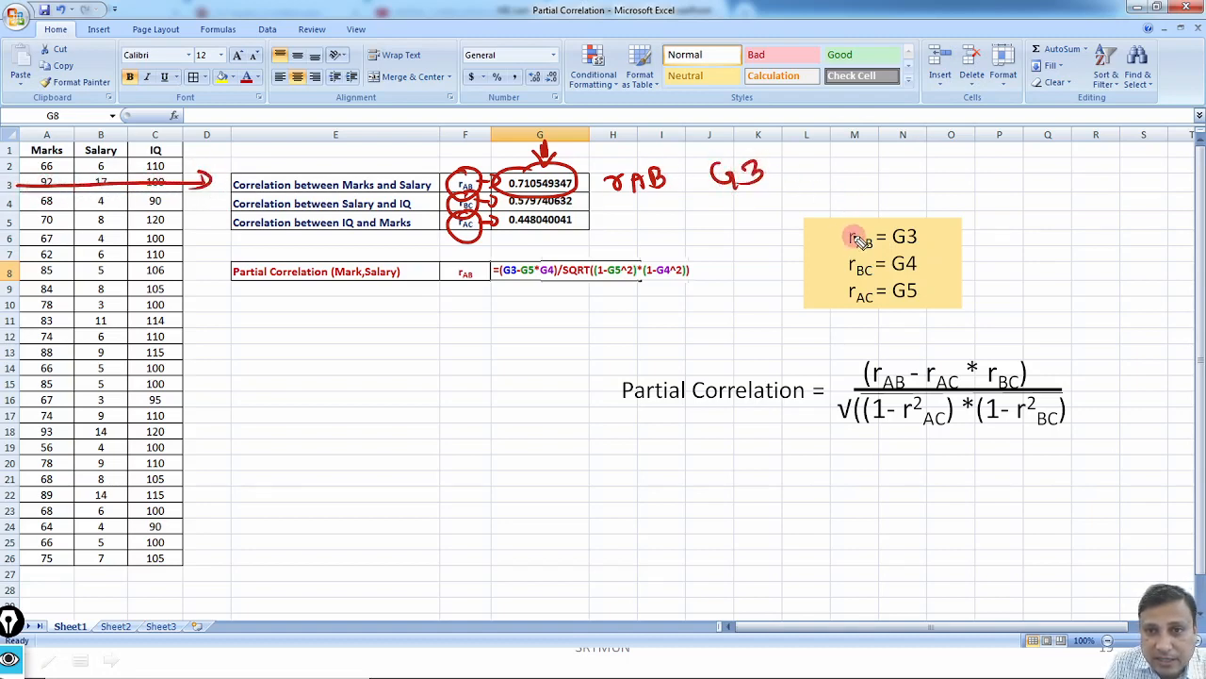
{"action": "left_click_drag", "start_coordinate": [818, 231], "coordinate": [849, 222]}
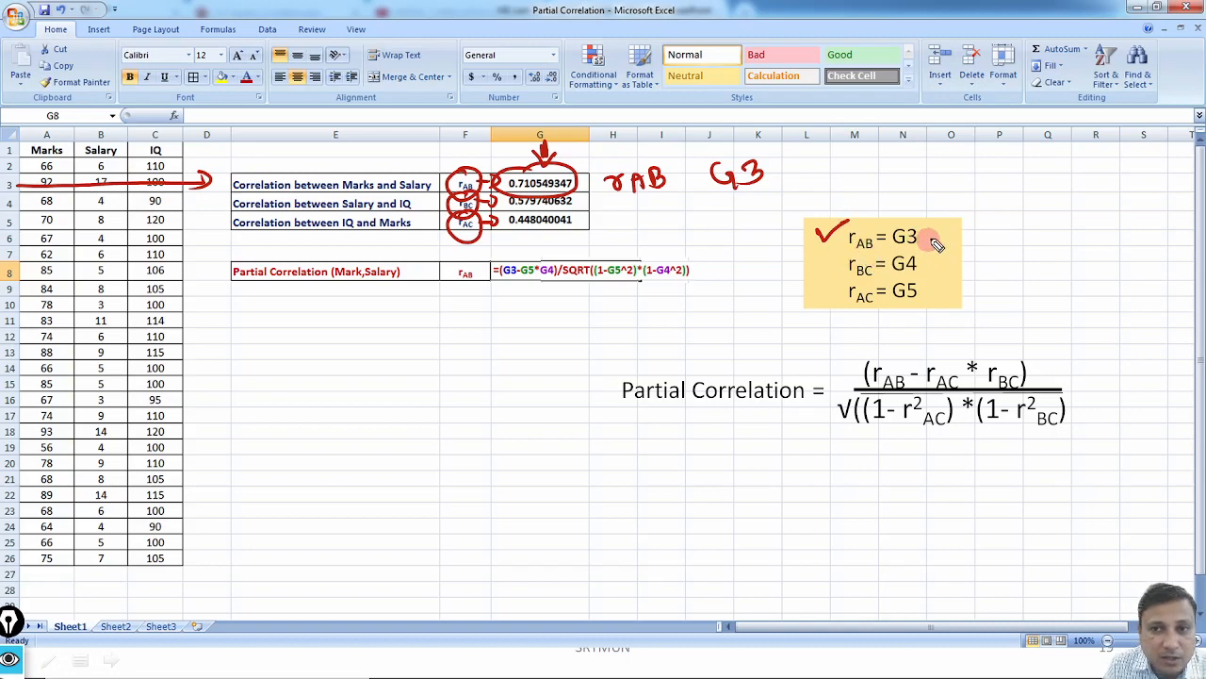
{"action": "left_click_drag", "start_coordinate": [938, 230], "coordinate": [958, 280]}
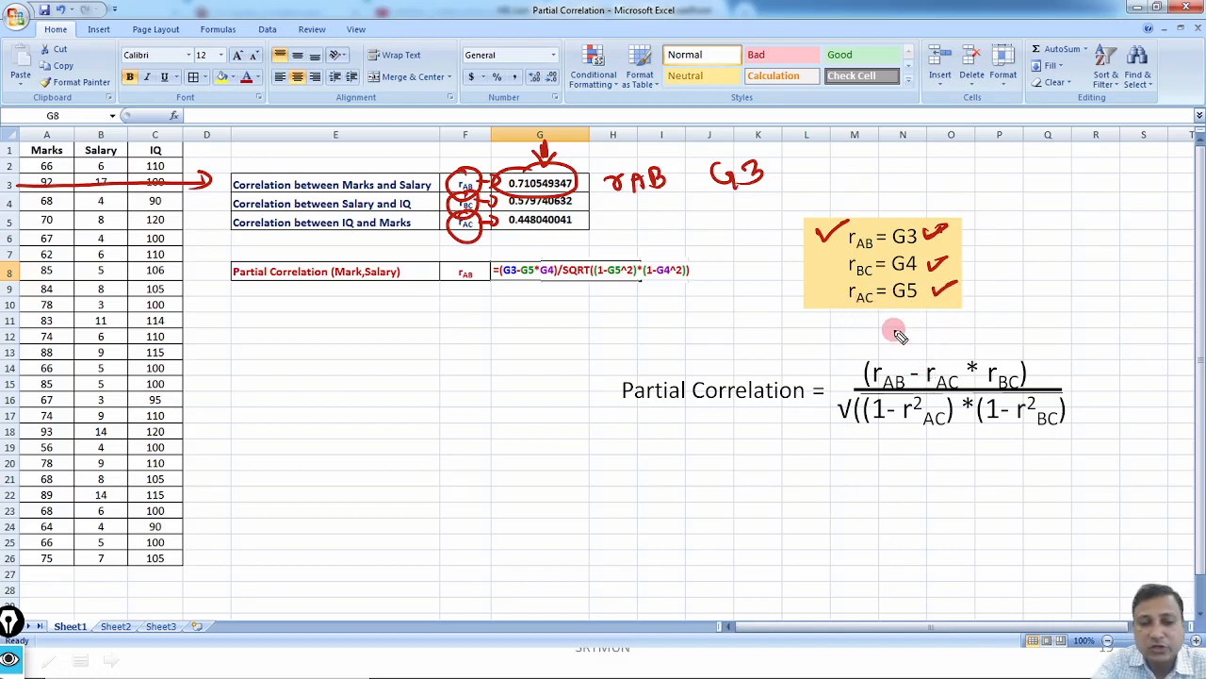
{"action": "key", "text": "ctrl+shift+7"}
{"action": "left_click_drag", "start_coordinate": [907, 457], "coordinate": [948, 447]}
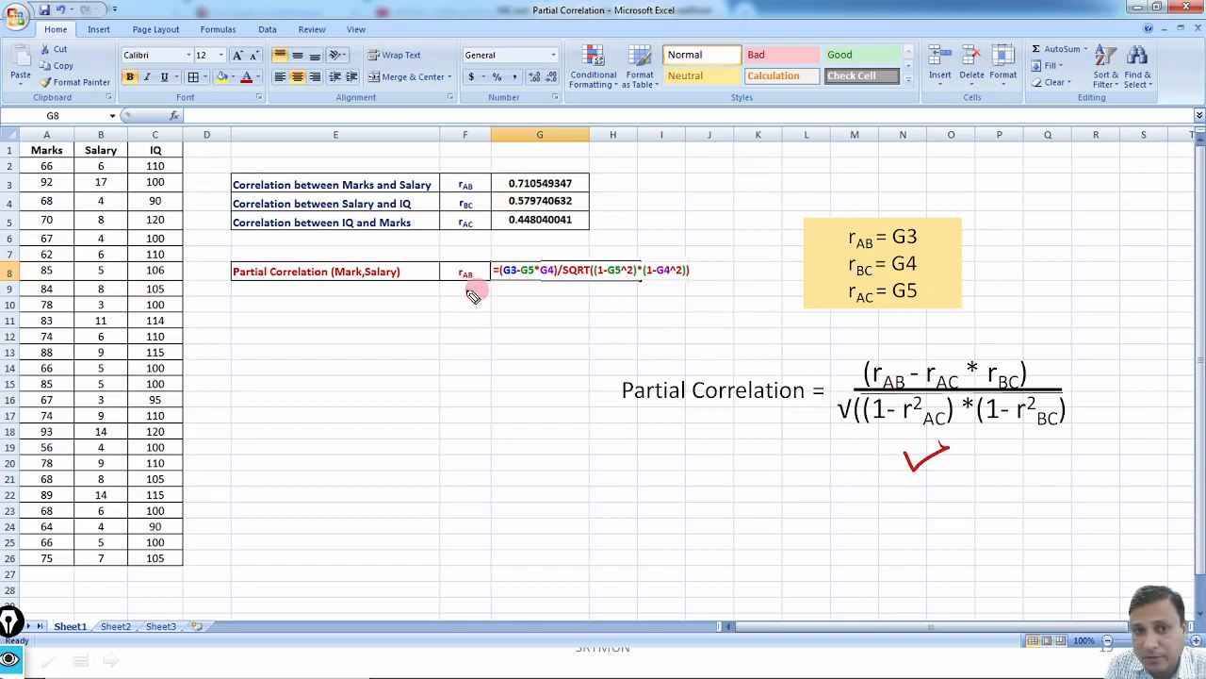
{"action": "mouse_move", "coordinate": [51, 135]}
{"action": "left_mouse_down"}
{"action": "mouse_move", "coordinate": [62, 171]}
{"action": "mouse_move", "coordinate": [53, 132]}
{"action": "left_mouse_up"}
{"action": "mouse_move", "coordinate": [94, 130]}
{"action": "left_mouse_down"}
{"action": "mouse_move", "coordinate": [85, 161]}
{"action": "mouse_move", "coordinate": [118, 155]}
{"action": "mouse_move", "coordinate": [105, 128]}
{"action": "mouse_move", "coordinate": [151, 128]}
{"action": "mouse_move", "coordinate": [177, 168]}
{"action": "mouse_move", "coordinate": [166, 128]}
{"action": "mouse_move", "coordinate": [150, 151]}
{"action": "left_mouse_up"}
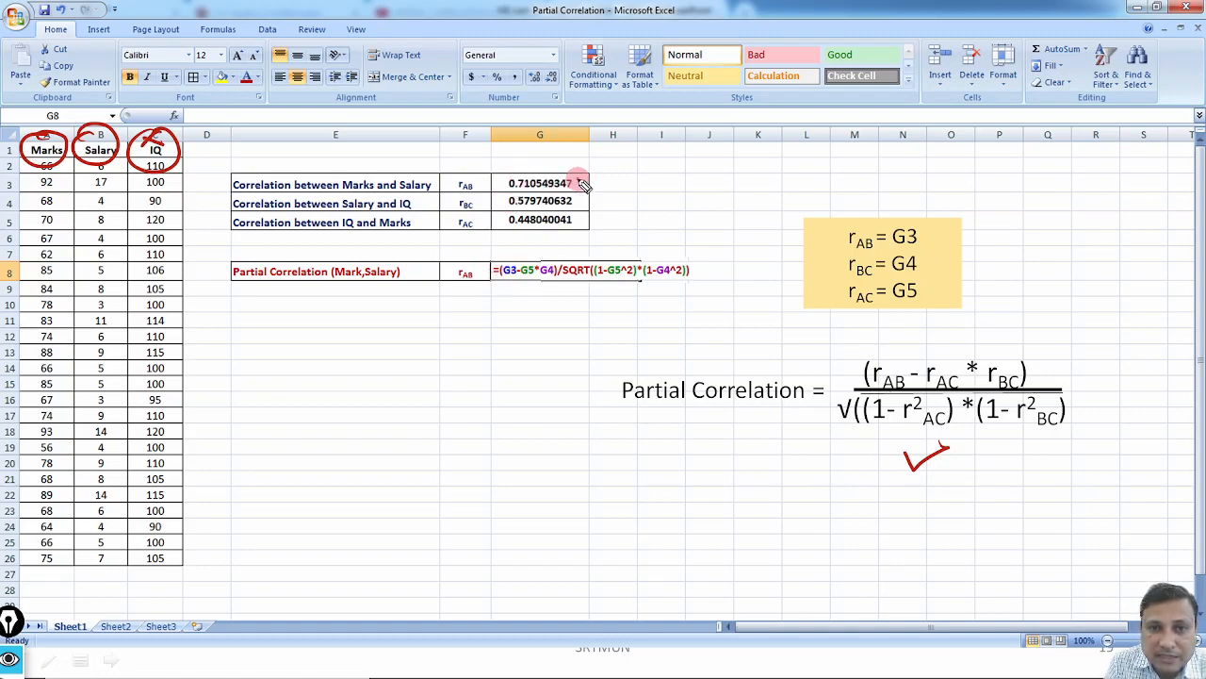
{"action": "left_click_drag", "start_coordinate": [580, 183], "coordinate": [595, 171]}
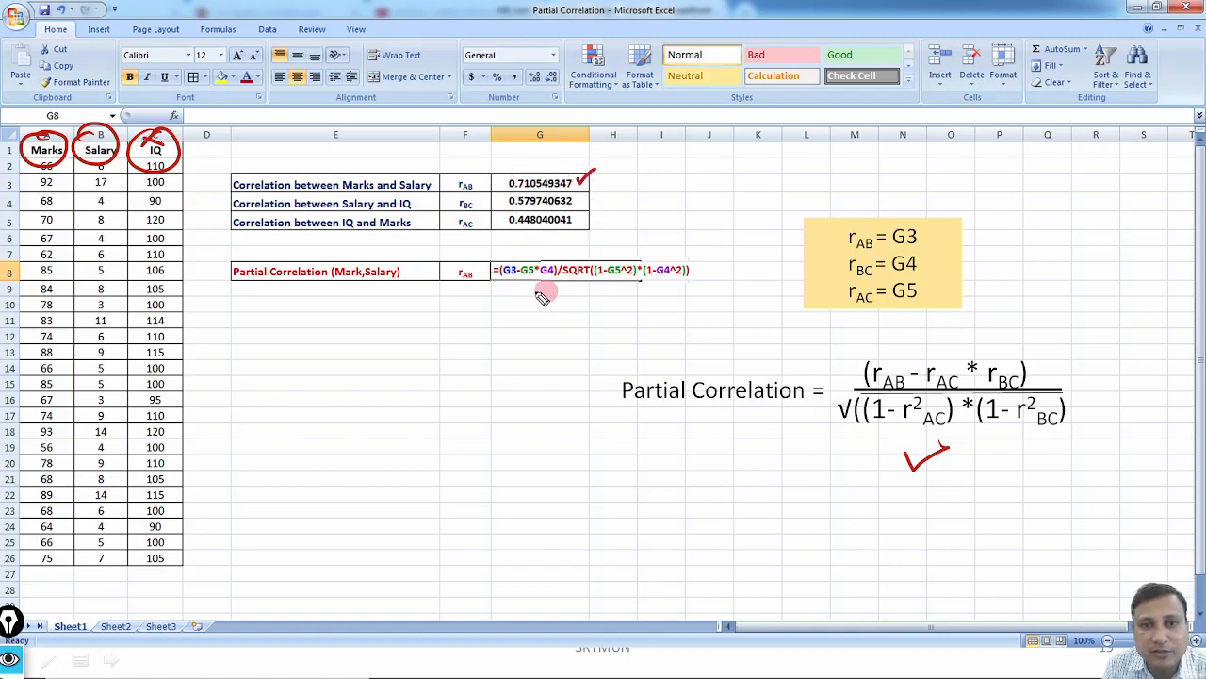
{"action": "mouse_move", "coordinate": [507, 302]}
{"action": "left_mouse_down"}
{"action": "mouse_move", "coordinate": [507, 280]}
{"action": "mouse_move", "coordinate": [516, 292]}
{"action": "left_mouse_up"}
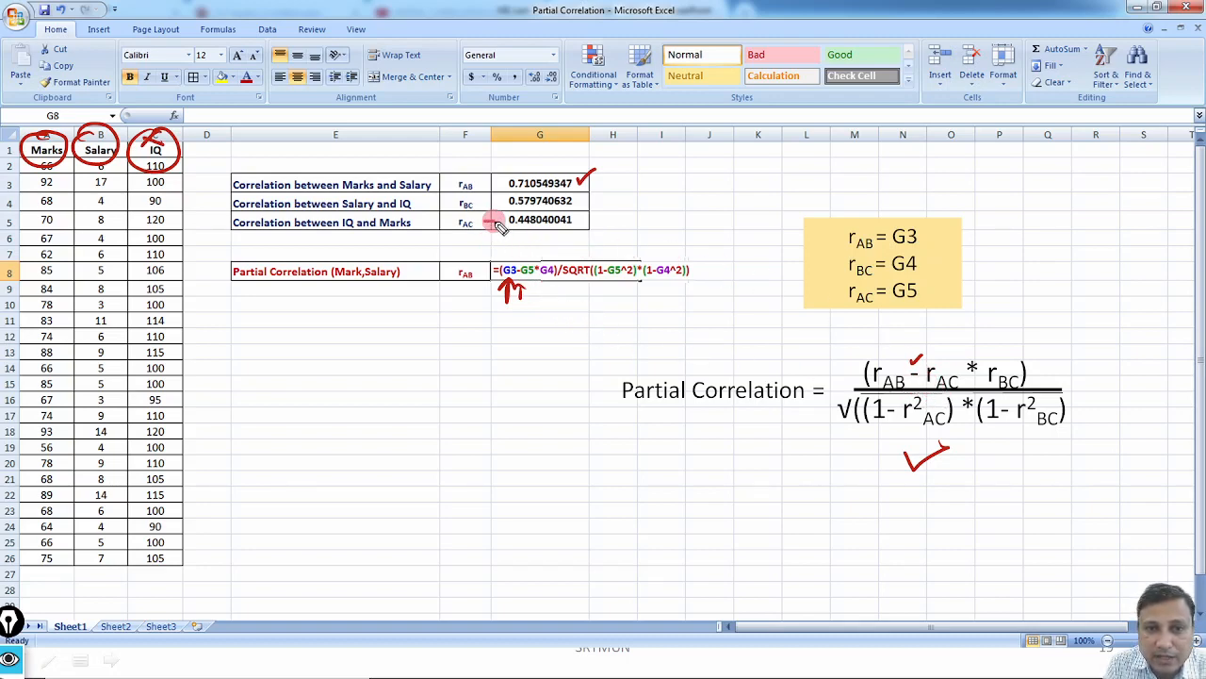
{"action": "left_click_drag", "start_coordinate": [591, 221], "coordinate": [595, 211]}
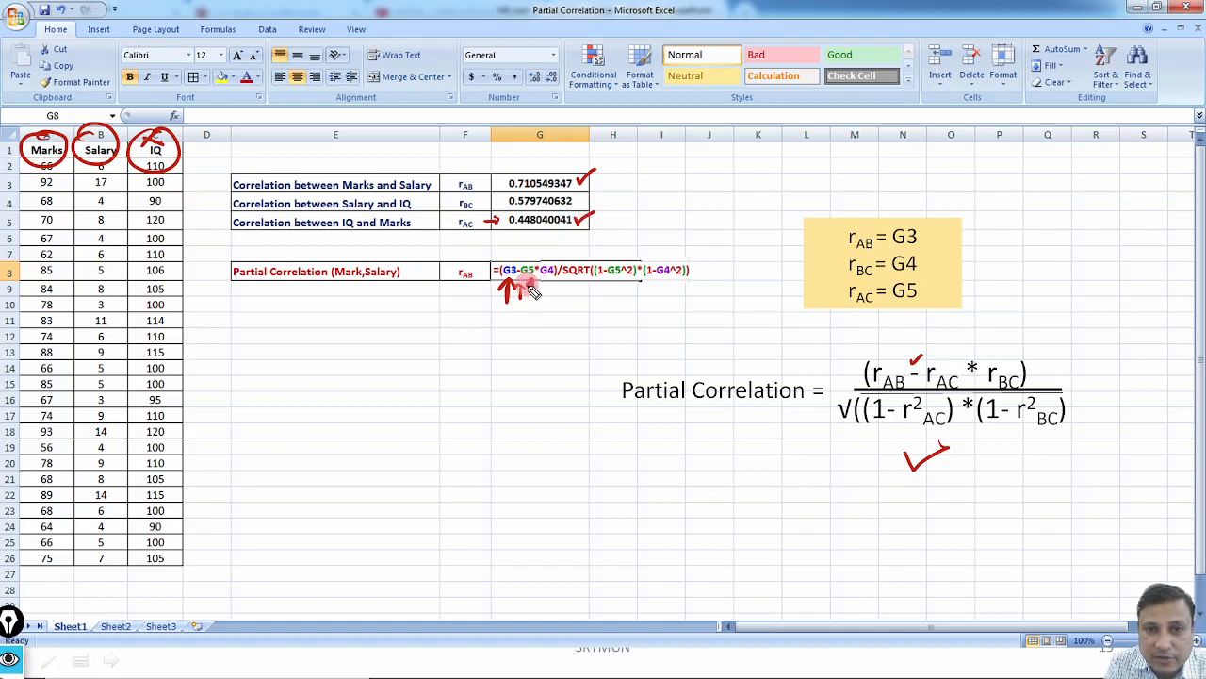
{"action": "left_click_drag", "start_coordinate": [975, 356], "coordinate": [973, 353]}
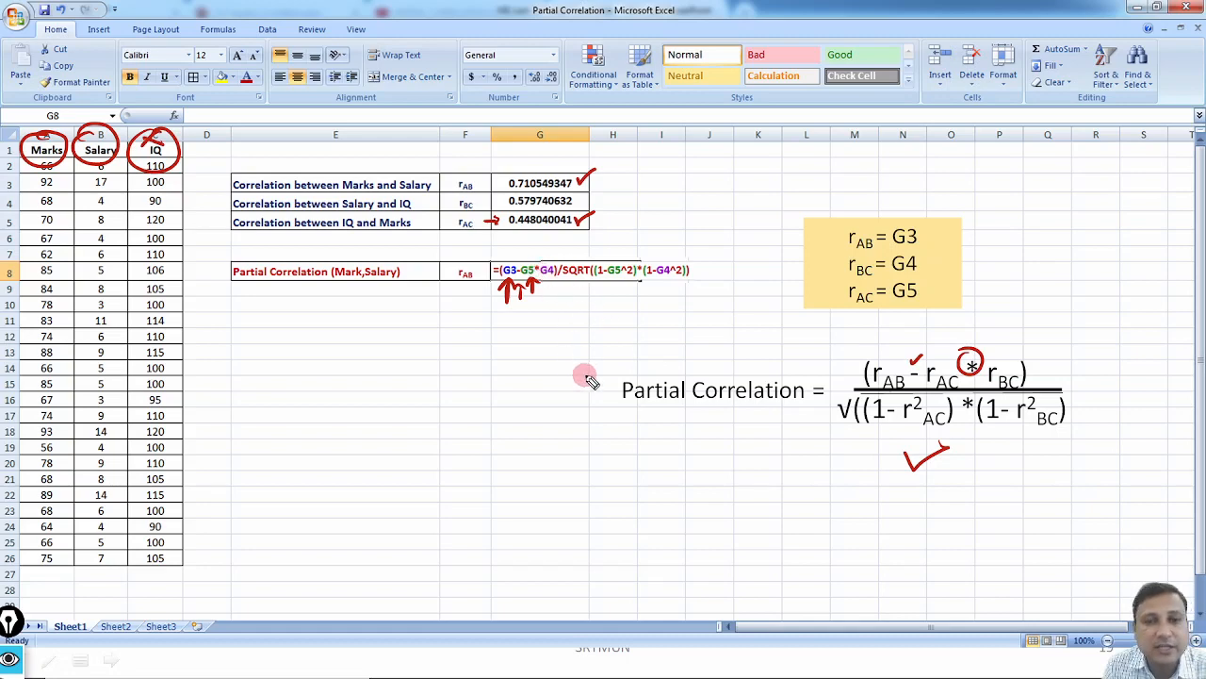
{"action": "left_click_drag", "start_coordinate": [554, 290], "coordinate": [549, 279]}
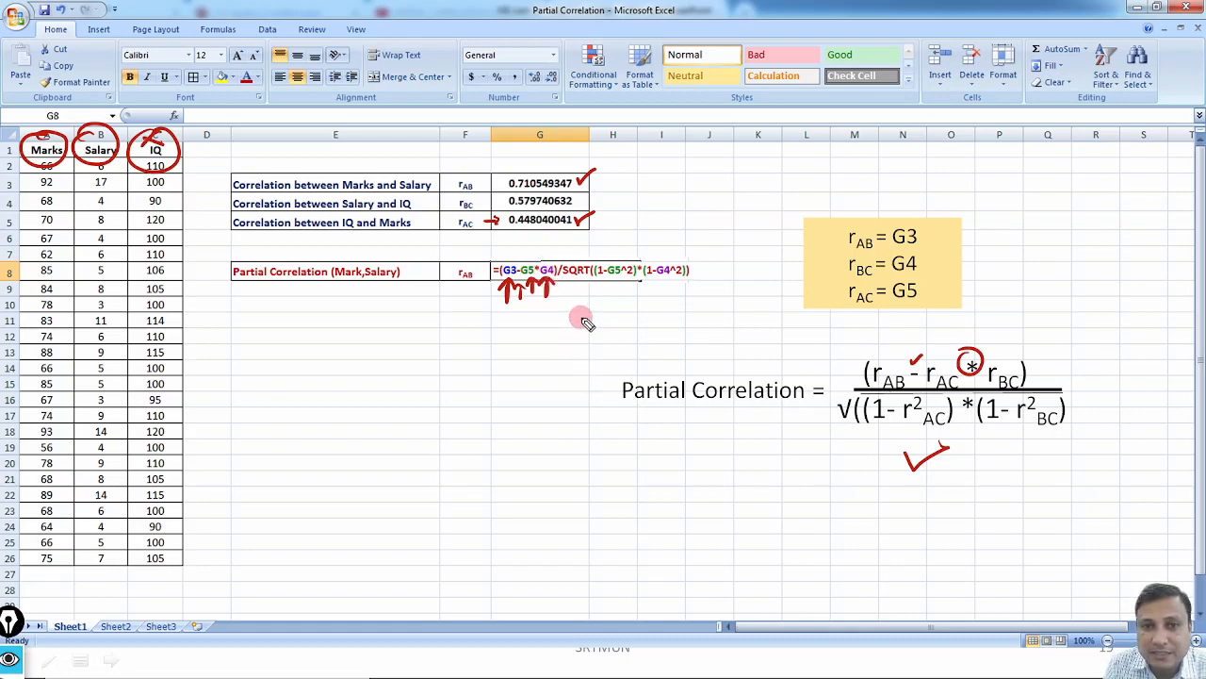
{"action": "left_click_drag", "start_coordinate": [579, 200], "coordinate": [596, 193]}
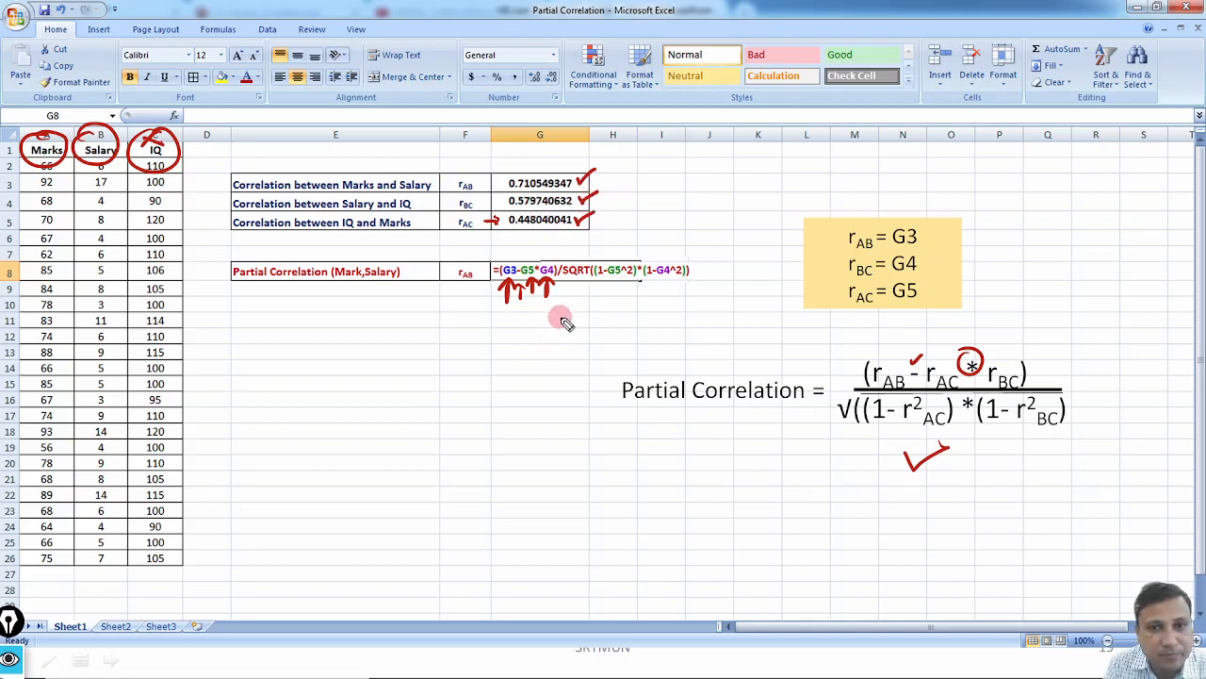
{"action": "left_click_drag", "start_coordinate": [850, 392], "coordinate": [1070, 393]}
{"action": "left_click_drag", "start_coordinate": [558, 260], "coordinate": [547, 294]}
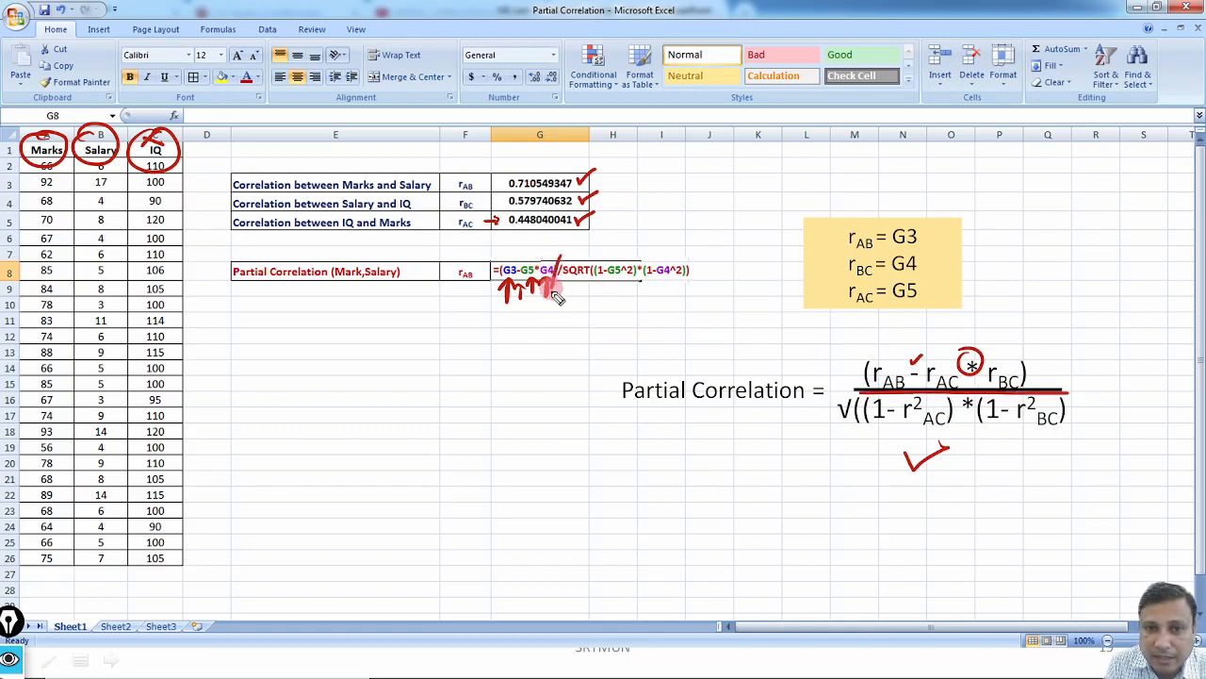
{"action": "key", "text": "ctrl+shift+7"}
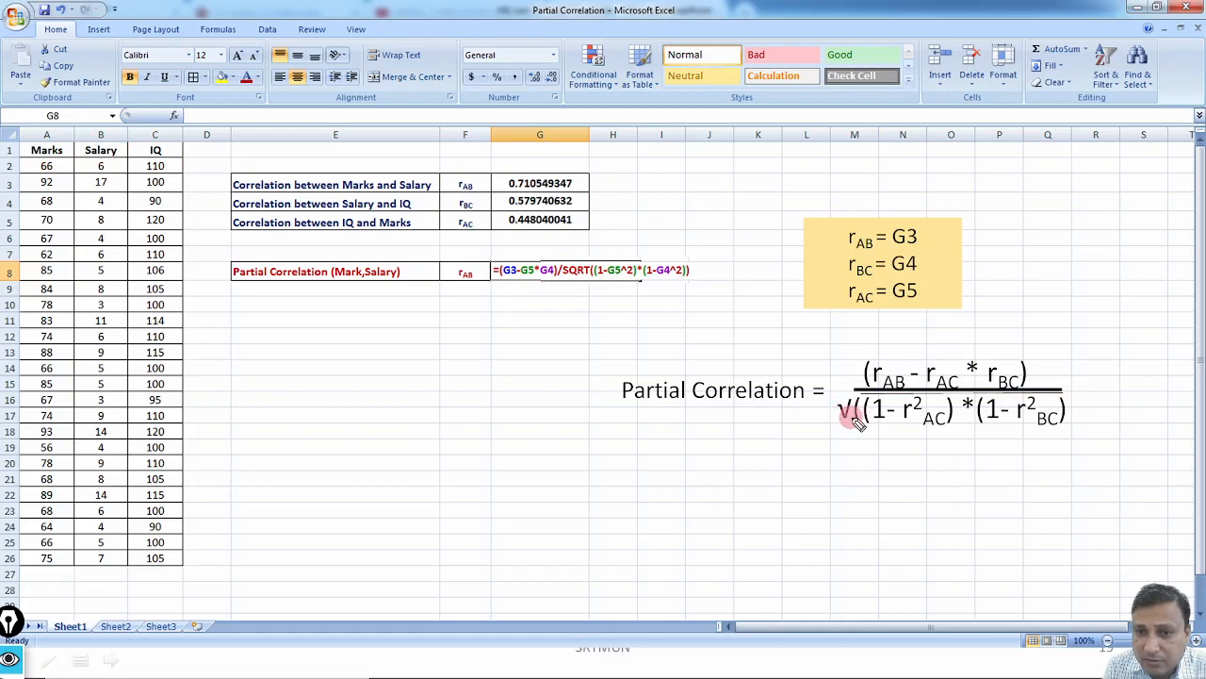
{"action": "mouse_move", "coordinate": [786, 459]}
{"action": "left_mouse_down"}
{"action": "mouse_move", "coordinate": [789, 471]}
{"action": "mouse_move", "coordinate": [842, 449]}
{"action": "mouse_move", "coordinate": [973, 449]}
{"action": "left_mouse_up"}
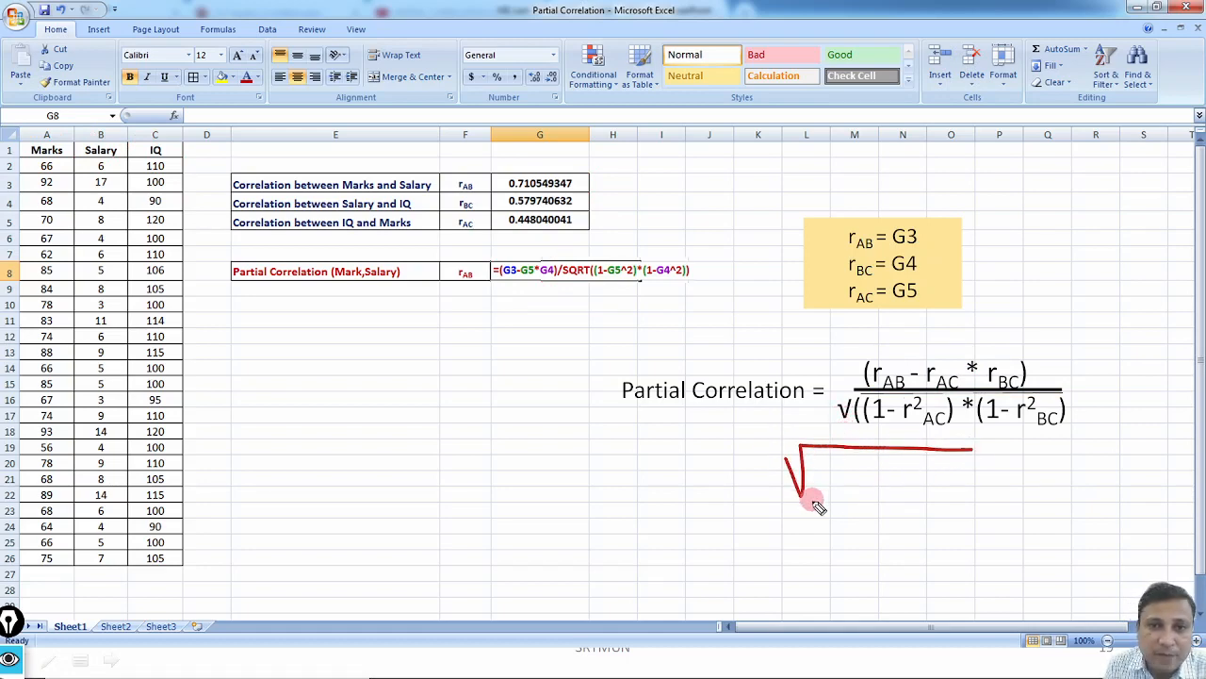
{"action": "mouse_move", "coordinate": [553, 323]}
{"action": "left_mouse_down"}
{"action": "mouse_move", "coordinate": [531, 347]}
{"action": "mouse_move", "coordinate": [574, 332]}
{"action": "mouse_move", "coordinate": [604, 342]}
{"action": "mouse_move", "coordinate": [630, 312]}
{"action": "left_mouse_up"}
{"action": "left_click_drag", "start_coordinate": [619, 314], "coordinate": [619, 341]}
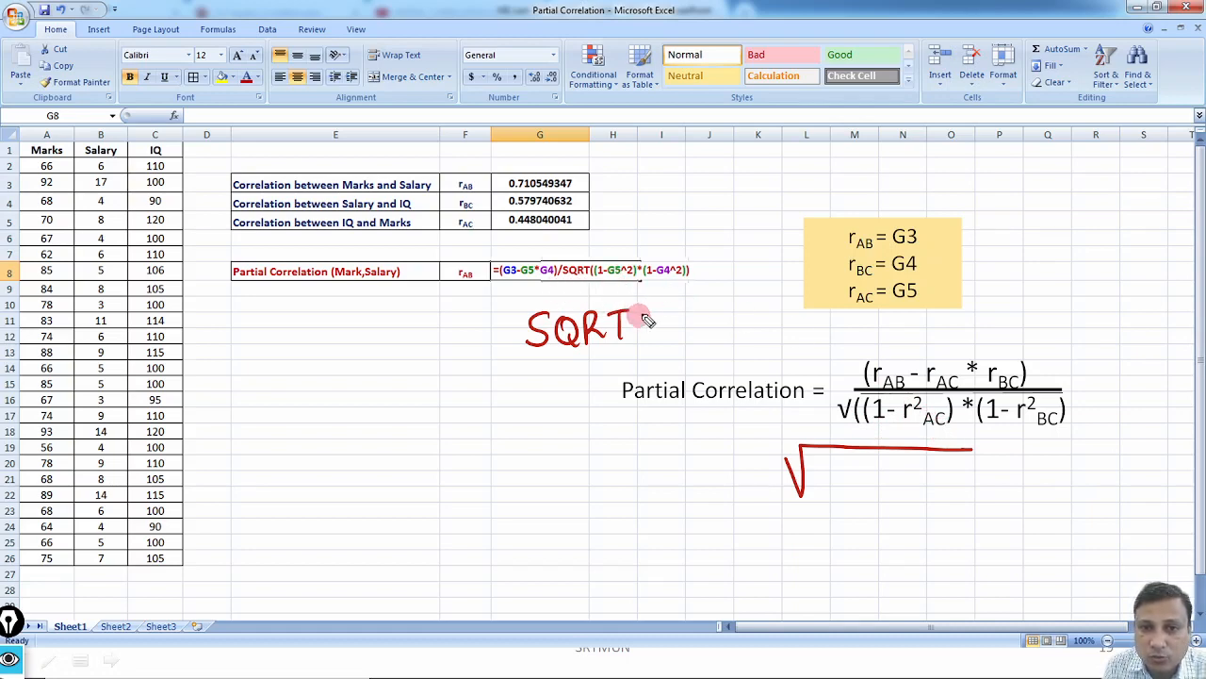
{"action": "mouse_move", "coordinate": [657, 307]}
{"action": "left_mouse_down"}
{"action": "mouse_move", "coordinate": [652, 331]}
{"action": "mouse_move", "coordinate": [698, 323]}
{"action": "left_mouse_up"}
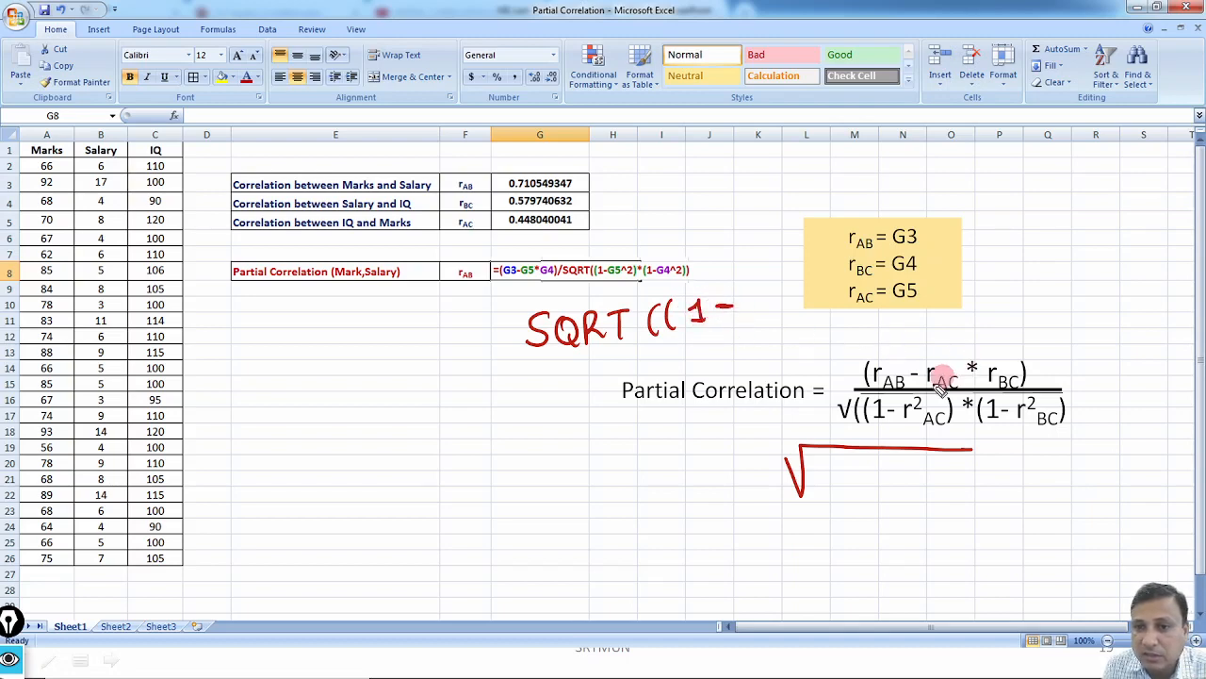
{"action": "left_click_drag", "start_coordinate": [905, 420], "coordinate": [930, 436]}
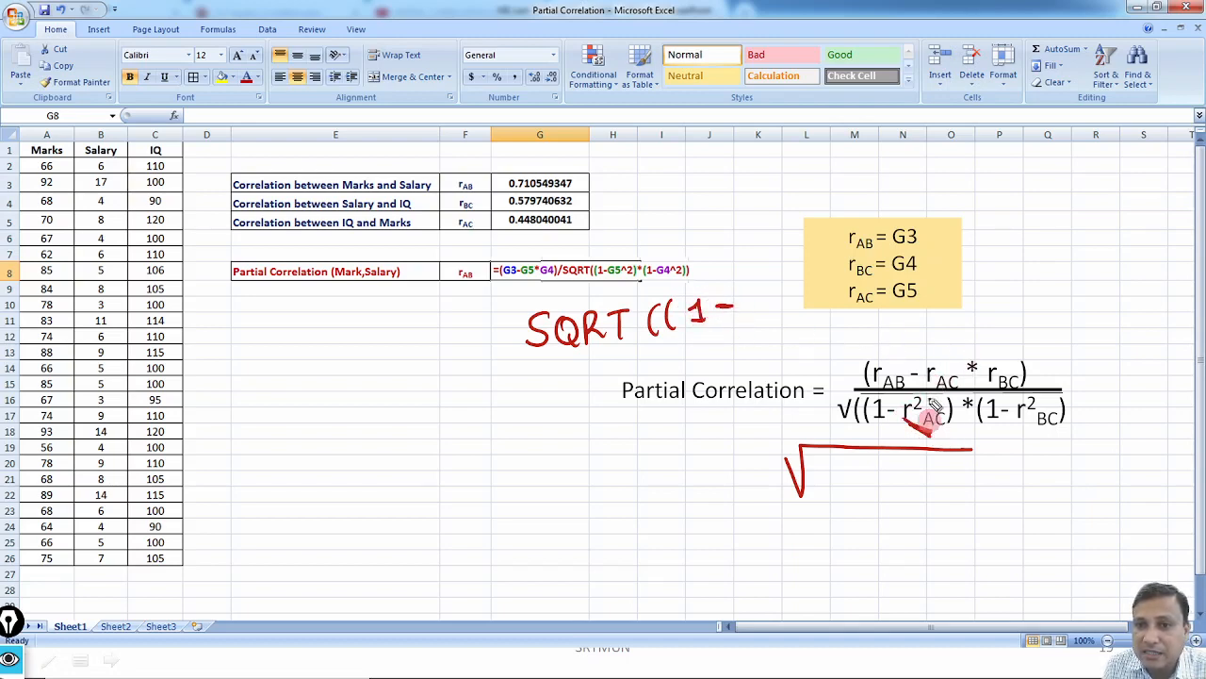
{"action": "left_click_drag", "start_coordinate": [844, 311], "coordinate": [920, 301]}
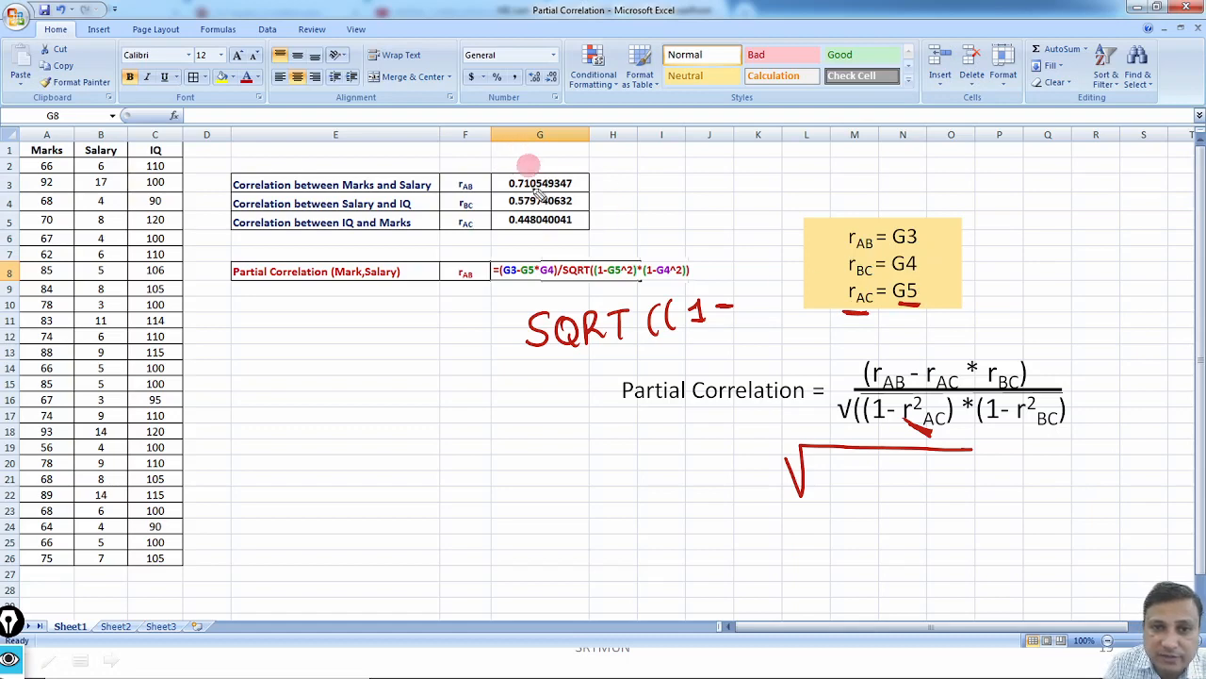
{"action": "left_click_drag", "start_coordinate": [577, 218], "coordinate": [599, 212]}
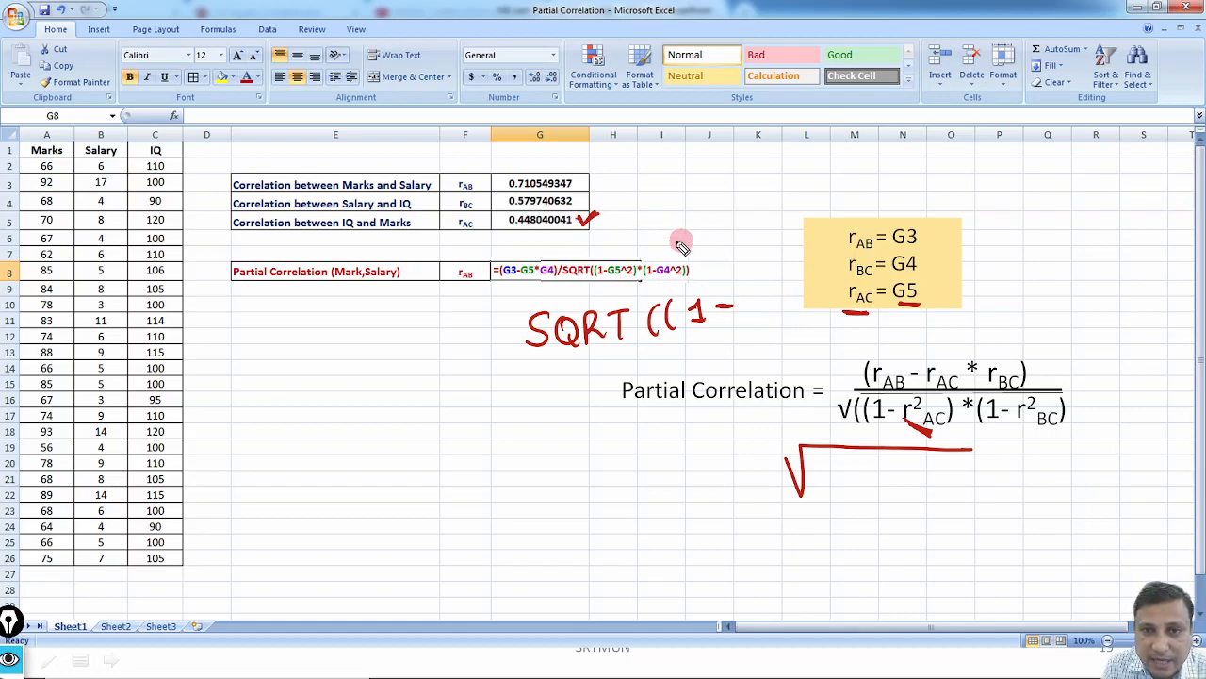
{"action": "left_click_drag", "start_coordinate": [606, 283], "coordinate": [620, 281]}
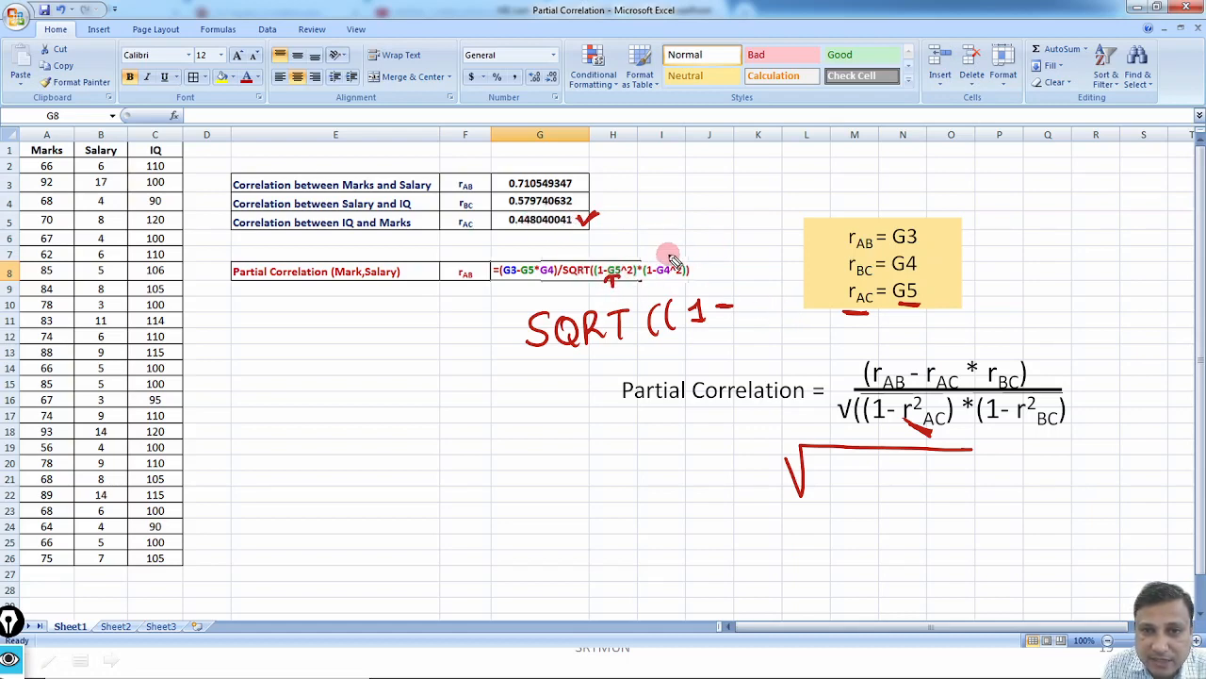
{"action": "left_click_drag", "start_coordinate": [652, 199], "coordinate": [666, 234]}
{"action": "mouse_move", "coordinate": [674, 205]}
{"action": "left_mouse_down"}
{"action": "mouse_move", "coordinate": [677, 216]}
{"action": "mouse_move", "coordinate": [693, 209]}
{"action": "mouse_move", "coordinate": [671, 229]}
{"action": "mouse_move", "coordinate": [690, 193]}
{"action": "left_mouse_up"}
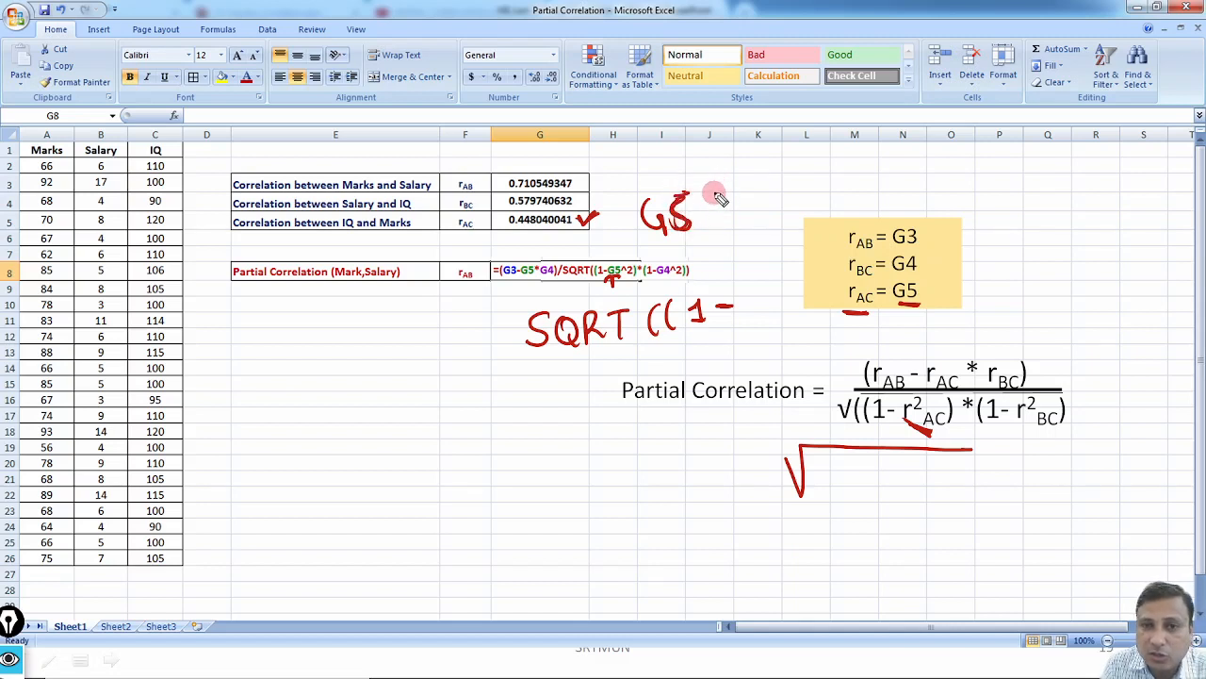
{"action": "mouse_move", "coordinate": [712, 188]}
{"action": "left_mouse_down"}
{"action": "mouse_move", "coordinate": [713, 168]}
{"action": "mouse_move", "coordinate": [727, 188]}
{"action": "left_mouse_up"}
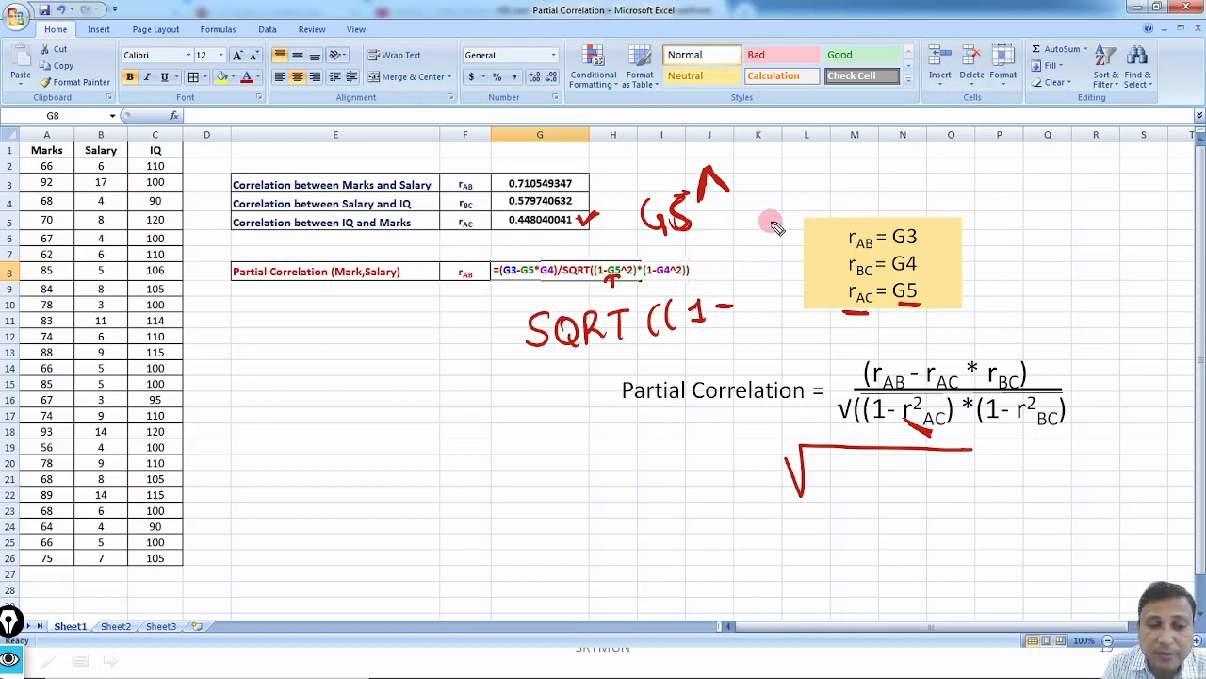
Examine how the squared terms and square root of the partial correlation formula map to G5^2, G4^2 and SQRT in cell G8
{"action": "left_click_drag", "start_coordinate": [744, 183], "coordinate": [777, 200]}
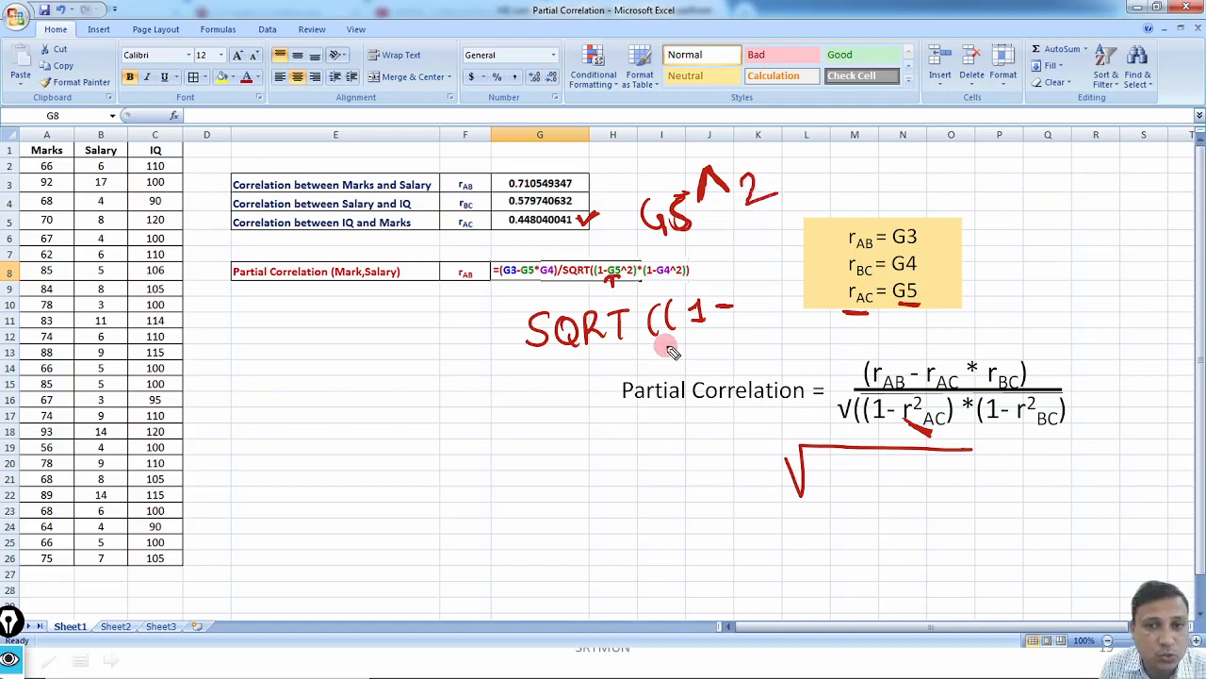
{"action": "mouse_move", "coordinate": [712, 149]}
{"action": "left_mouse_down"}
{"action": "mouse_move", "coordinate": [754, 236]}
{"action": "mouse_move", "coordinate": [714, 151]}
{"action": "left_mouse_up"}
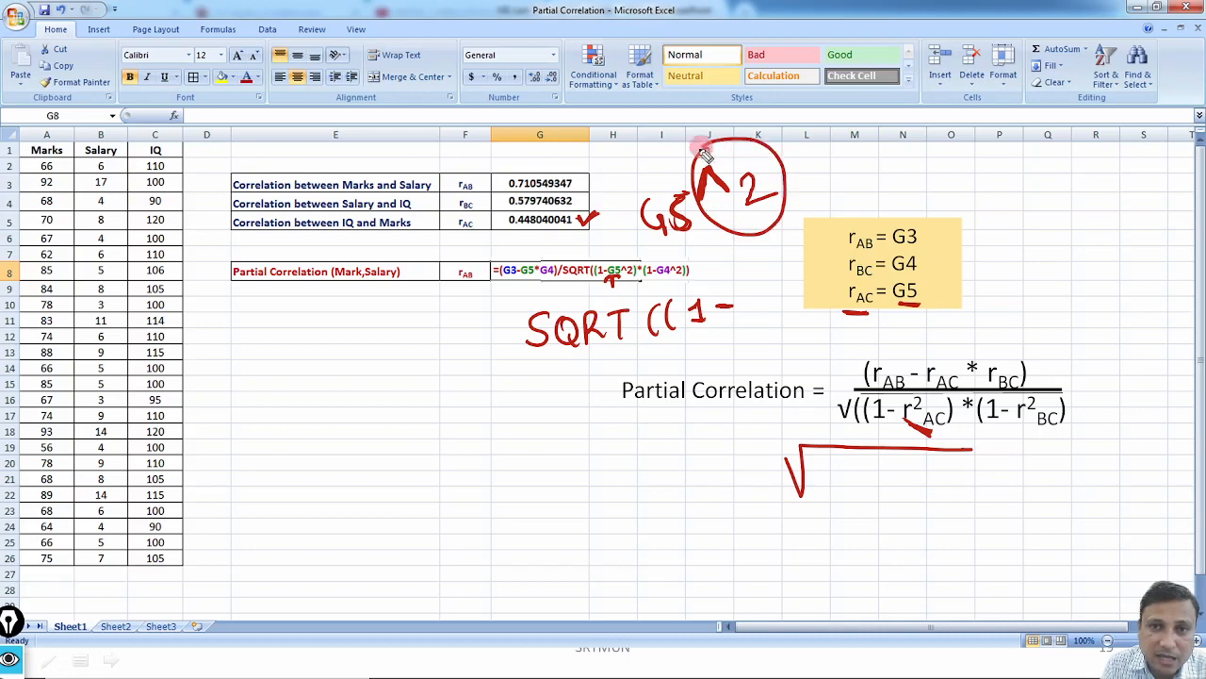
{"action": "mouse_move", "coordinate": [687, 268]}
{"action": "left_mouse_down"}
{"action": "mouse_move", "coordinate": [689, 238]}
{"action": "mouse_move", "coordinate": [673, 251]}
{"action": "mouse_move", "coordinate": [700, 246]}
{"action": "left_mouse_up"}
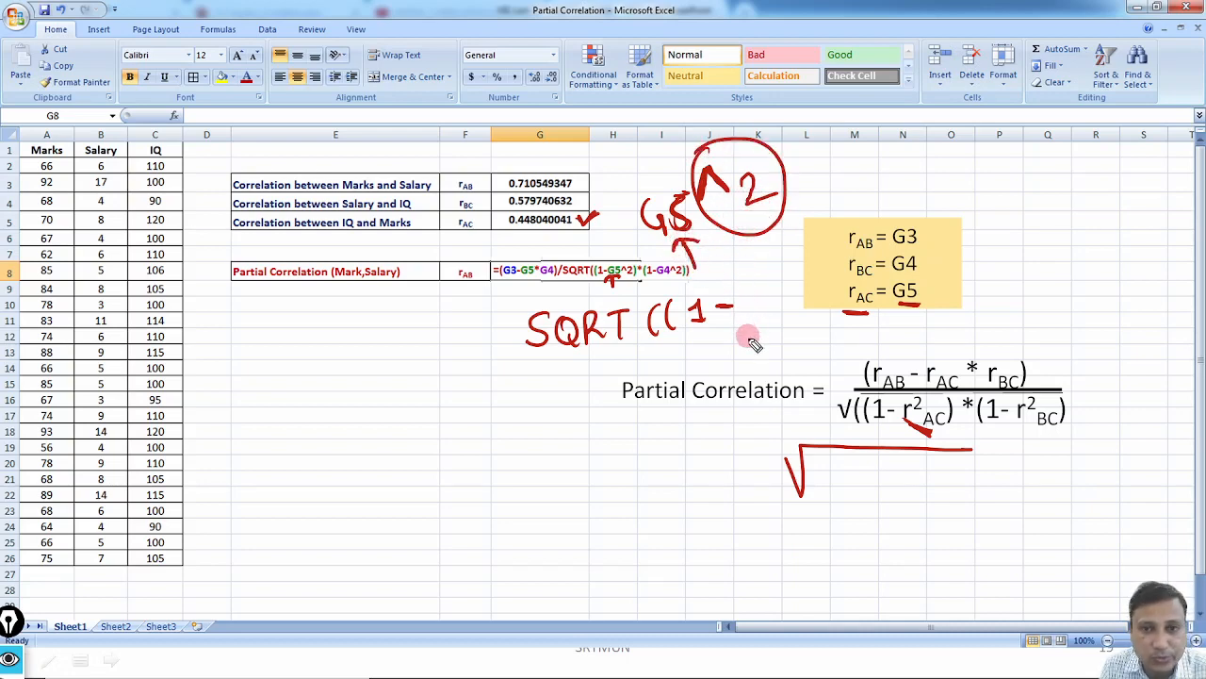
{"action": "mouse_move", "coordinate": [611, 283]}
{"action": "left_mouse_down"}
{"action": "mouse_move", "coordinate": [603, 253]}
{"action": "mouse_move", "coordinate": [638, 255]}
{"action": "mouse_move", "coordinate": [617, 256]}
{"action": "left_mouse_up"}
{"action": "key", "text": "ctrl+shift+7"}
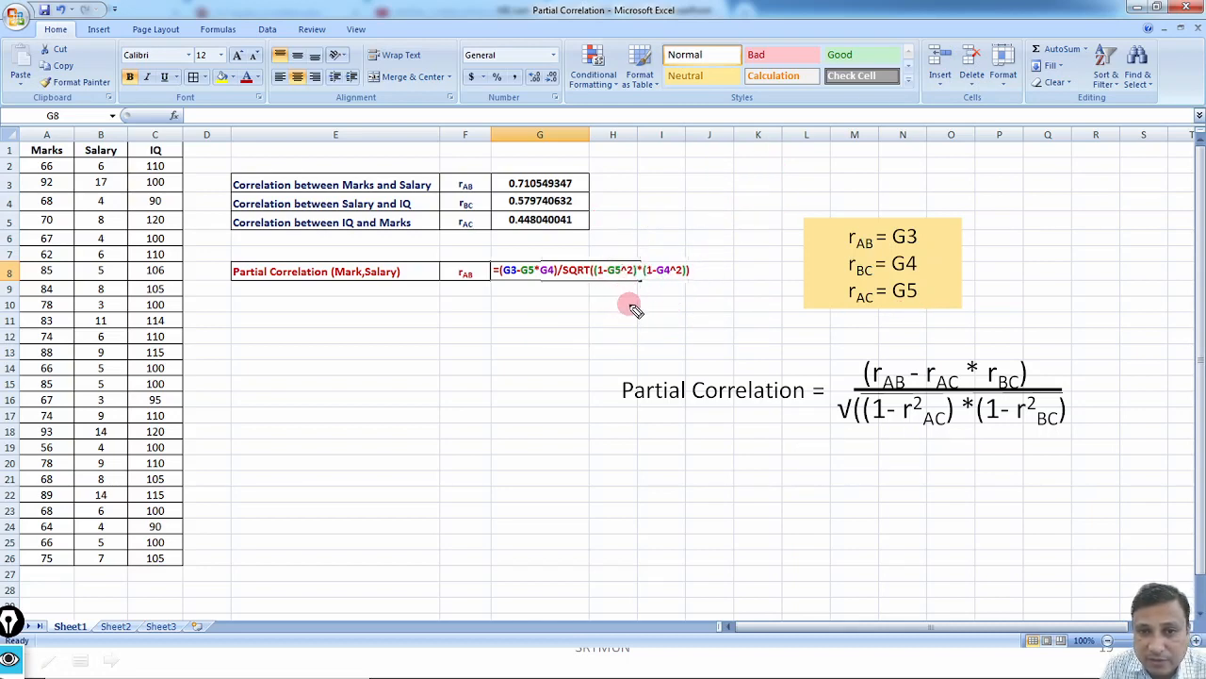
{"action": "mouse_move", "coordinate": [625, 311]}
{"action": "left_mouse_down"}
{"action": "mouse_move", "coordinate": [674, 318]}
{"action": "mouse_move", "coordinate": [676, 331]}
{"action": "left_mouse_up"}
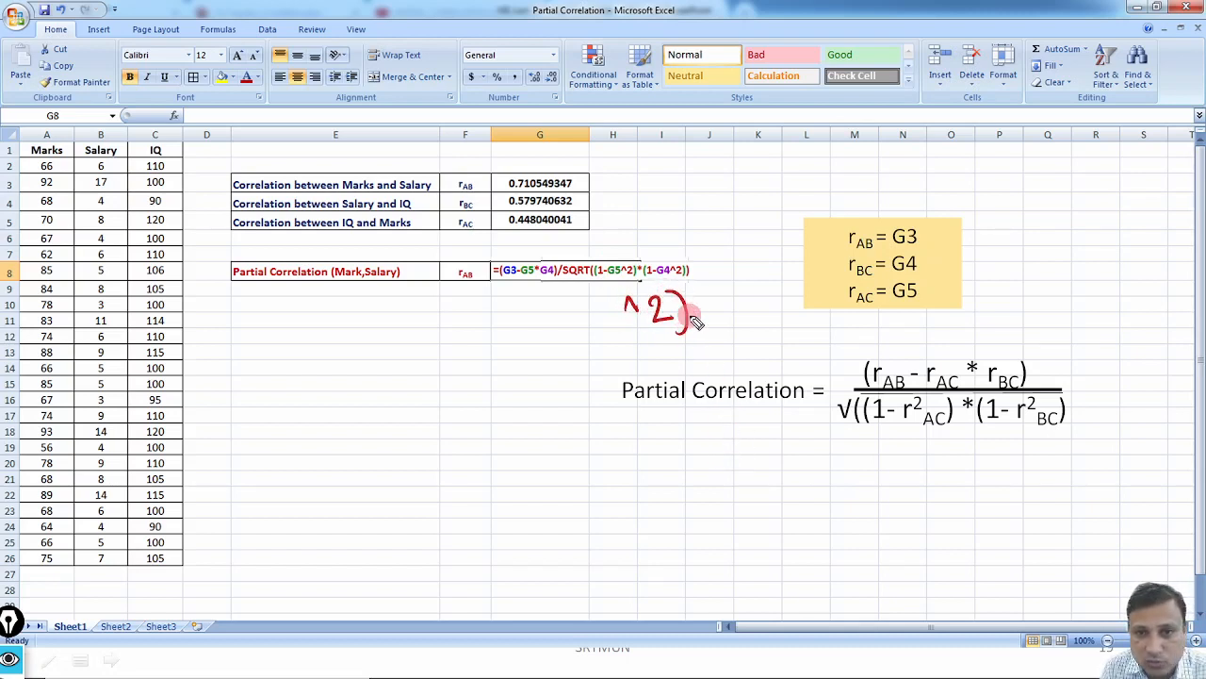
{"action": "left_click_drag", "start_coordinate": [967, 426], "coordinate": [971, 422]}
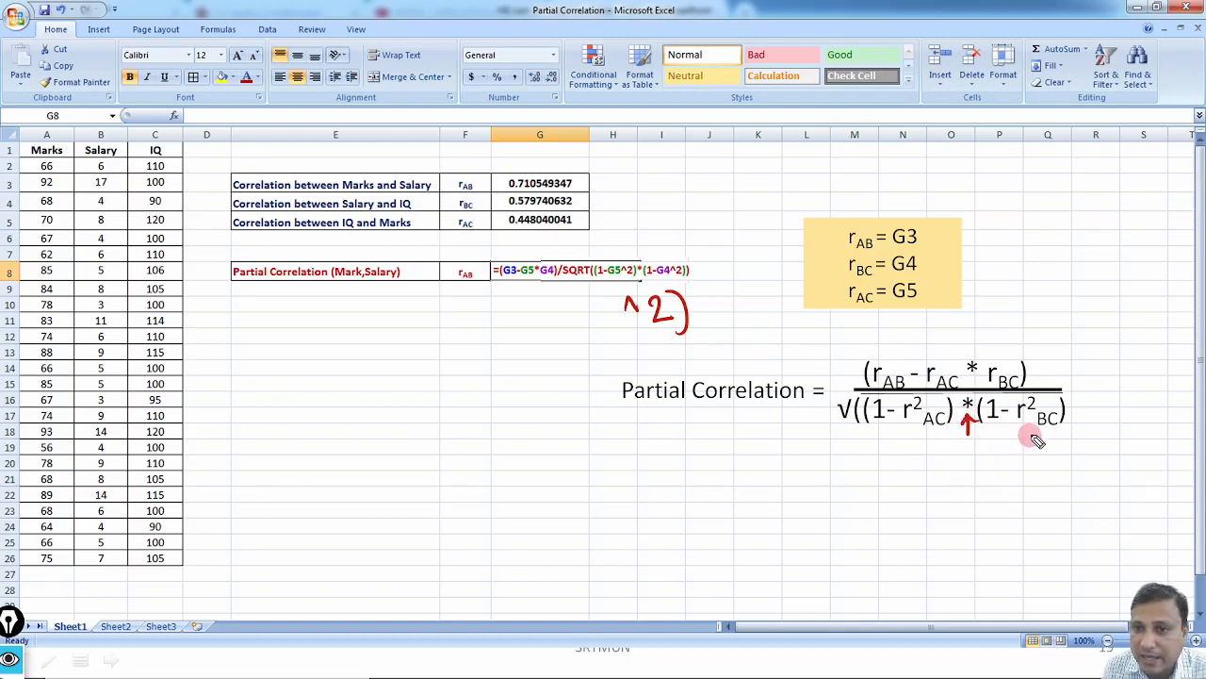
{"action": "left_click_drag", "start_coordinate": [1016, 426], "coordinate": [1053, 444]}
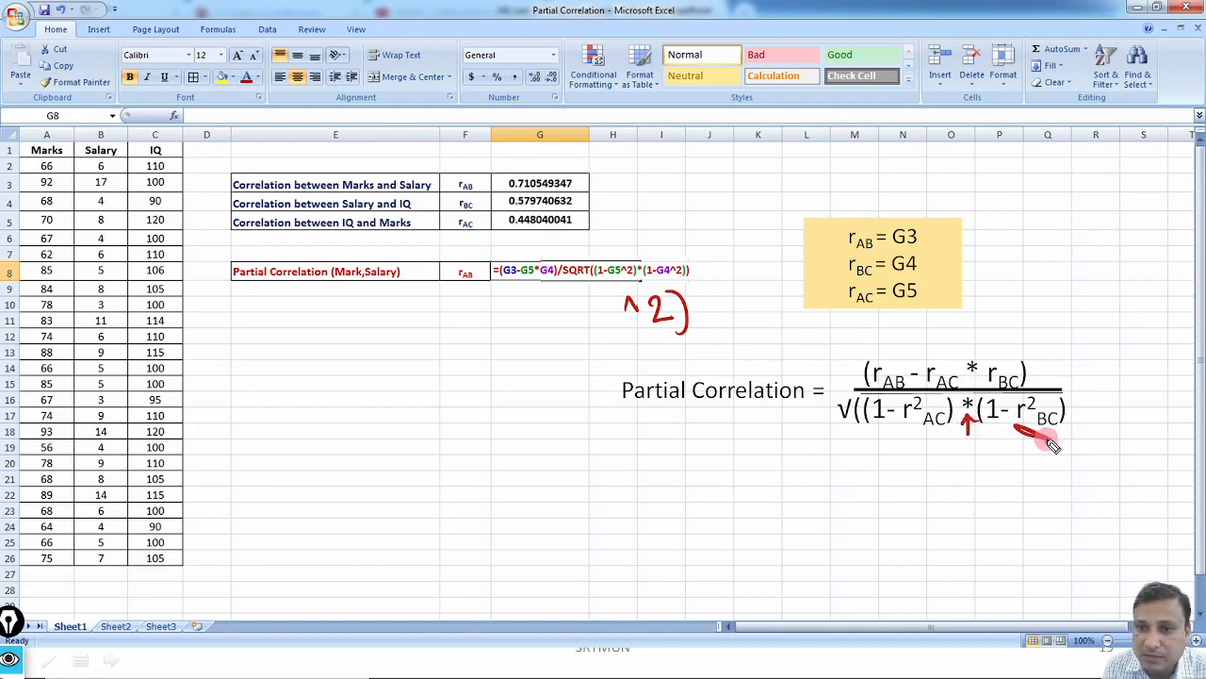
{"action": "left_click_drag", "start_coordinate": [893, 267], "coordinate": [916, 266]}
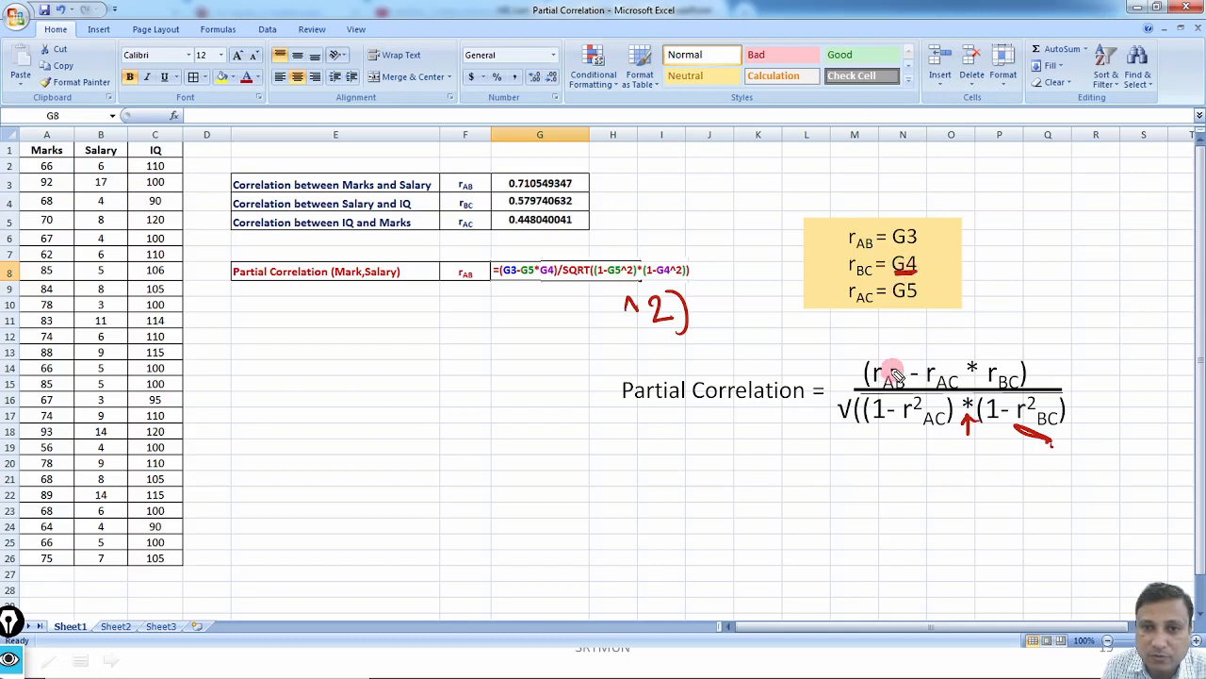
{"action": "left_click_drag", "start_coordinate": [664, 241], "coordinate": [664, 258]}
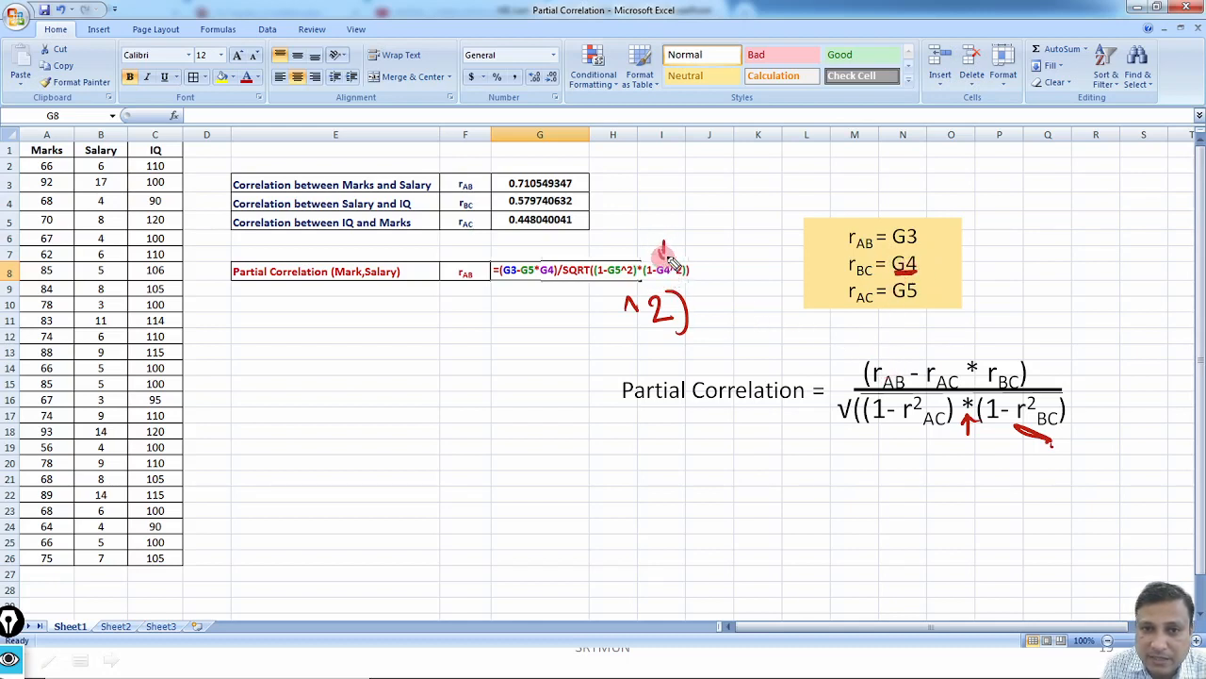
{"action": "left_click_drag", "start_coordinate": [575, 200], "coordinate": [645, 191]}
{"action": "left_click_drag", "start_coordinate": [649, 163], "coordinate": [680, 188]}
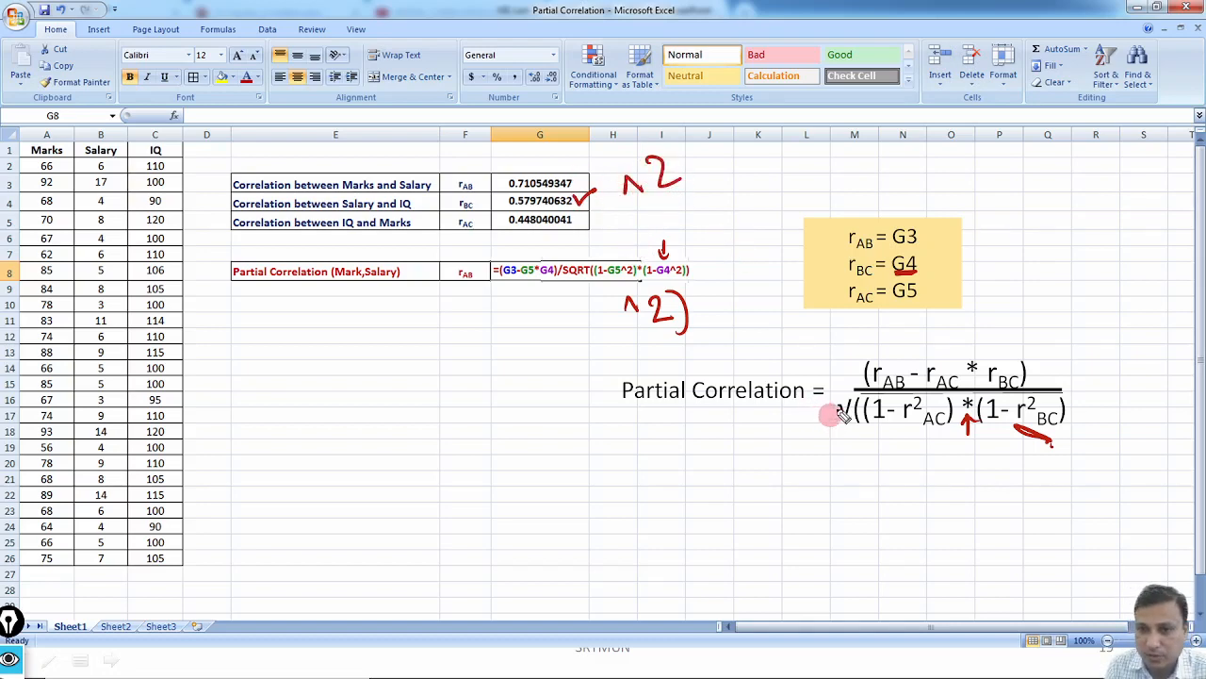
{"action": "key", "text": "e"}
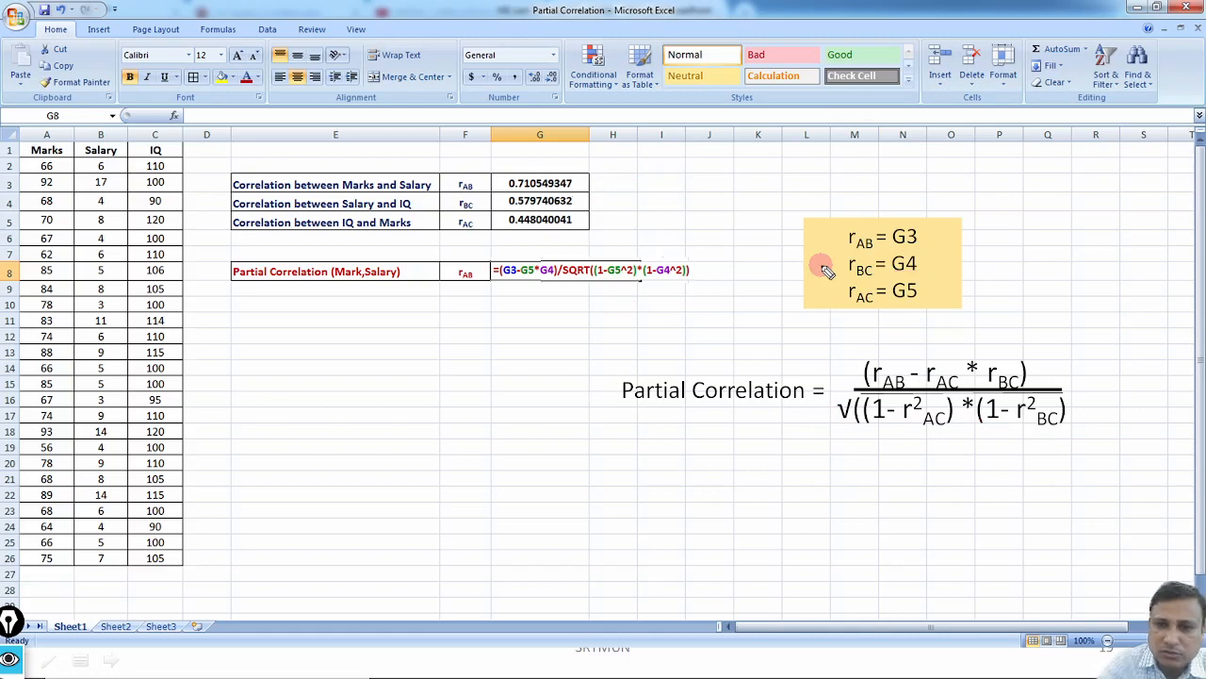
{"action": "mouse_move", "coordinate": [907, 347]}
{"action": "left_mouse_down"}
{"action": "mouse_move", "coordinate": [853, 370]}
{"action": "mouse_move", "coordinate": [953, 473]}
{"action": "mouse_move", "coordinate": [1056, 347]}
{"action": "mouse_move", "coordinate": [837, 362]}
{"action": "mouse_move", "coordinate": [612, 315]}
{"action": "mouse_move", "coordinate": [622, 298]}
{"action": "left_mouse_up"}
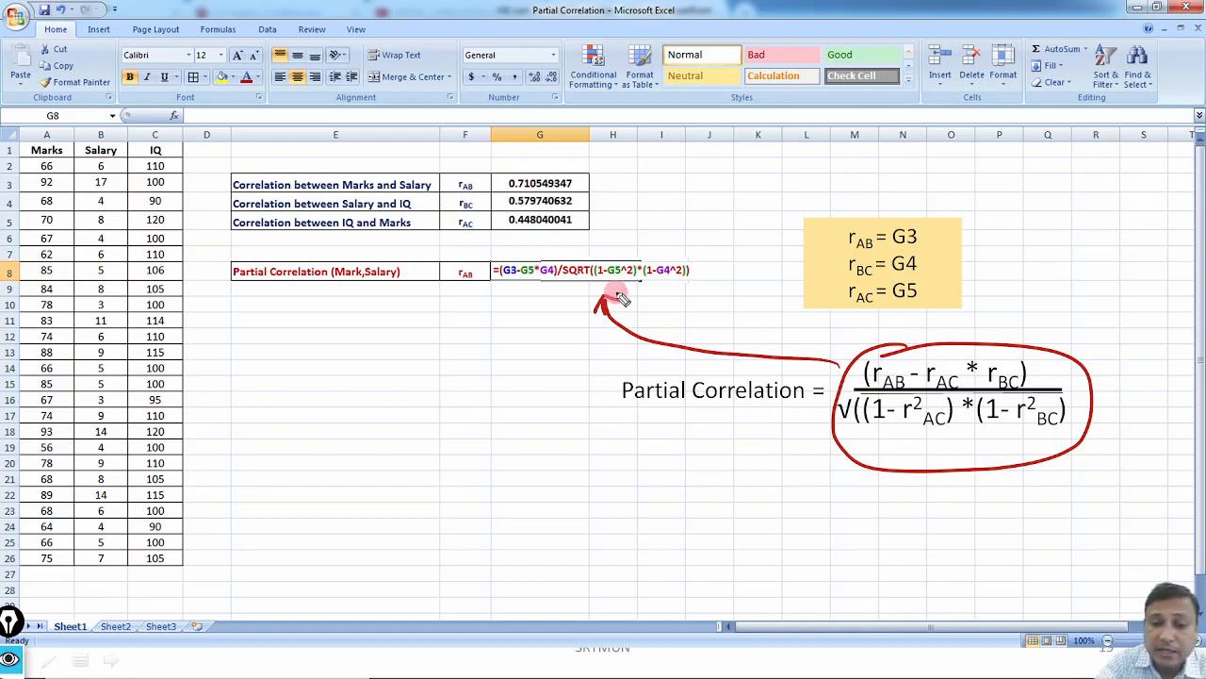
Calculate the partial correlation between Marks and Salary in cell G8 with =(G3-G5*G4)/SQRT((1-G5^2)*(1-G4^2))
{"action": "key", "text": "ctrl+shift+7"}
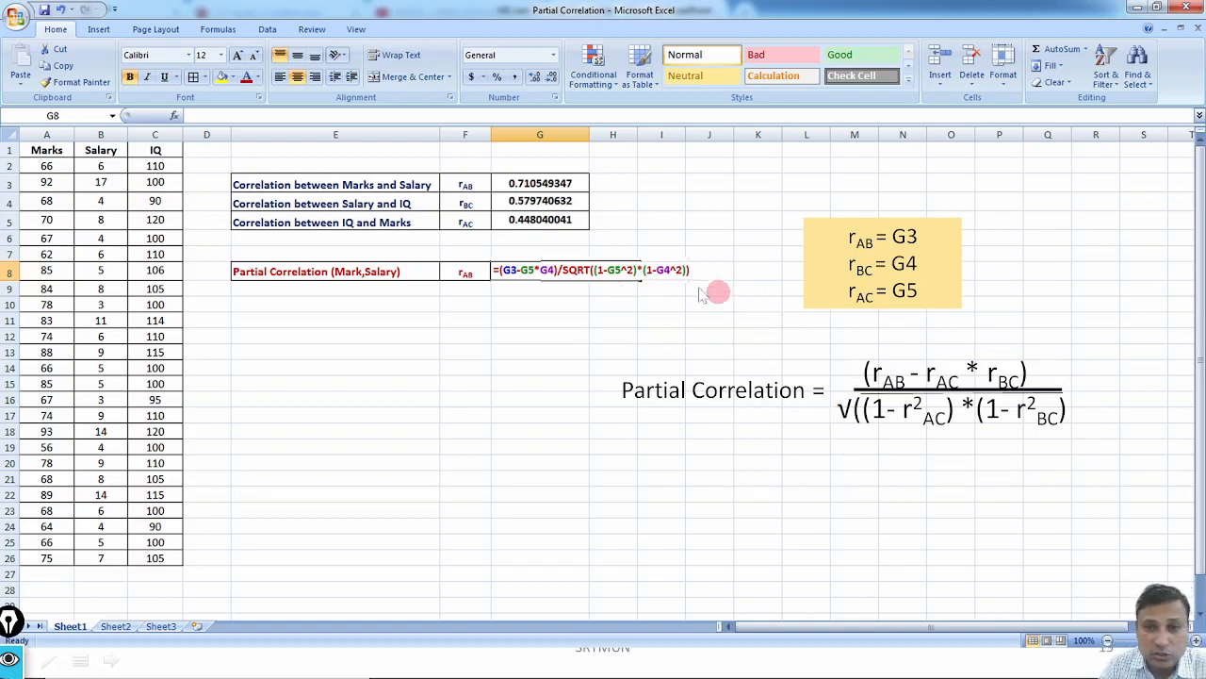
{"action": "key", "text": "ctrl+Return"}
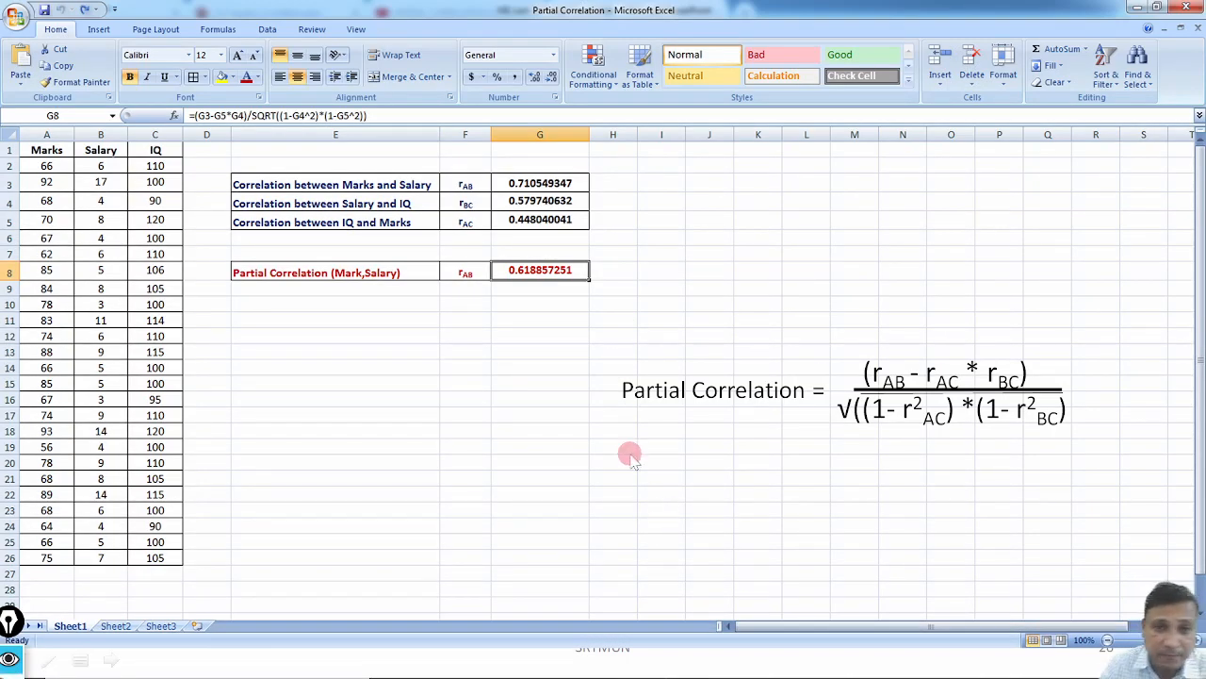
Compare the partial correlation of Marks and Salary in G8 with their simple correlation in G3, considering IQ as the control
{"action": "left_click_drag", "start_coordinate": [607, 268], "coordinate": [629, 262]}
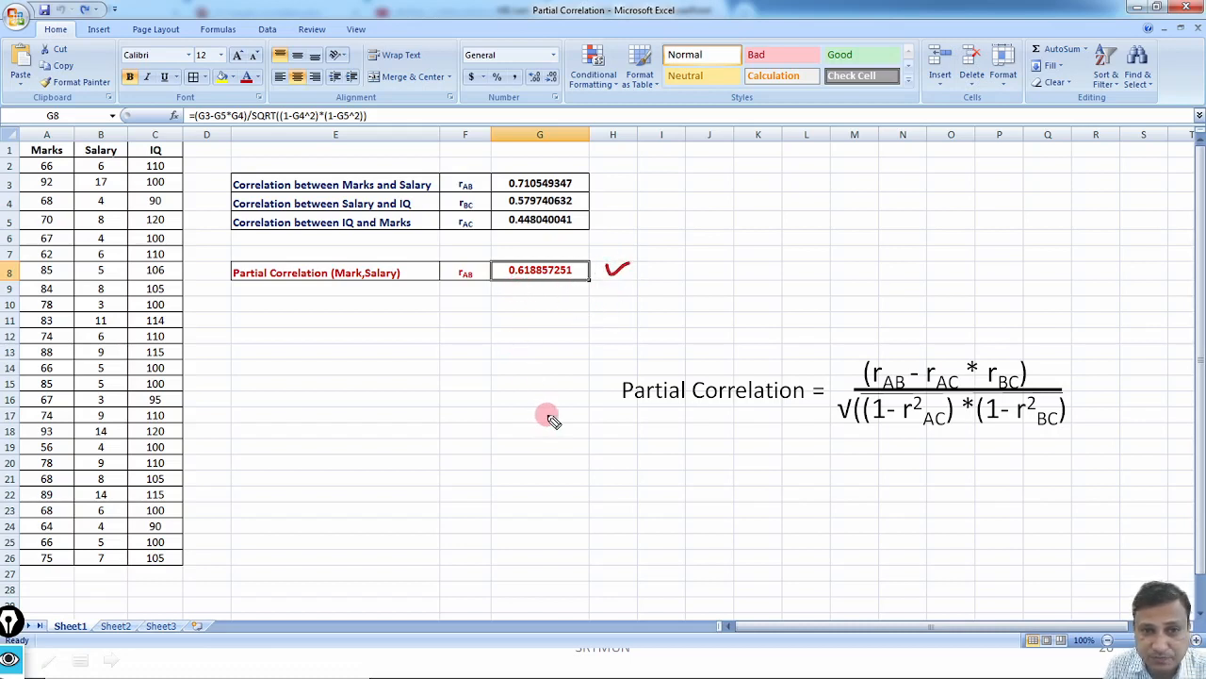
{"action": "mouse_move", "coordinate": [471, 260]}
{"action": "left_mouse_down"}
{"action": "mouse_move", "coordinate": [478, 311]}
{"action": "mouse_move", "coordinate": [458, 262]}
{"action": "left_mouse_up"}
{"action": "mouse_move", "coordinate": [469, 167]}
{"action": "left_mouse_down"}
{"action": "mouse_move", "coordinate": [478, 202]}
{"action": "mouse_move", "coordinate": [462, 168]}
{"action": "left_mouse_up"}
{"action": "left_click_drag", "start_coordinate": [208, 183], "coordinate": [232, 179]}
{"action": "left_click_drag", "start_coordinate": [342, 193], "coordinate": [432, 191]}
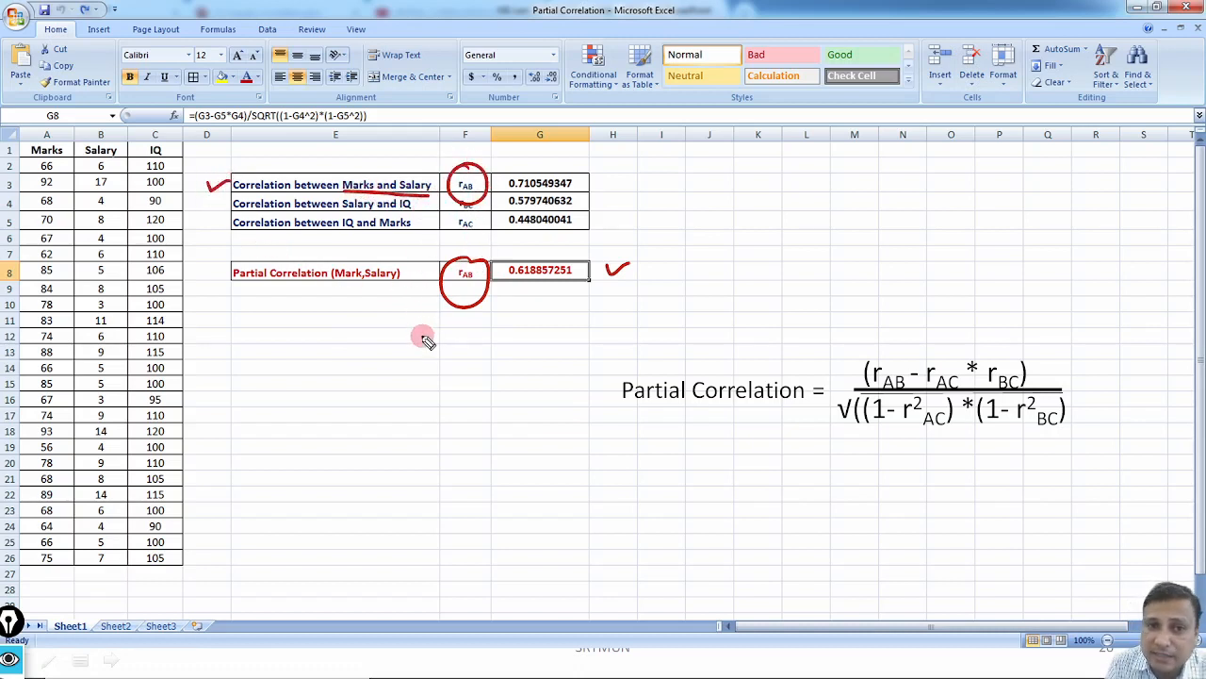
{"action": "left_click_drag", "start_coordinate": [333, 281], "coordinate": [384, 280]}
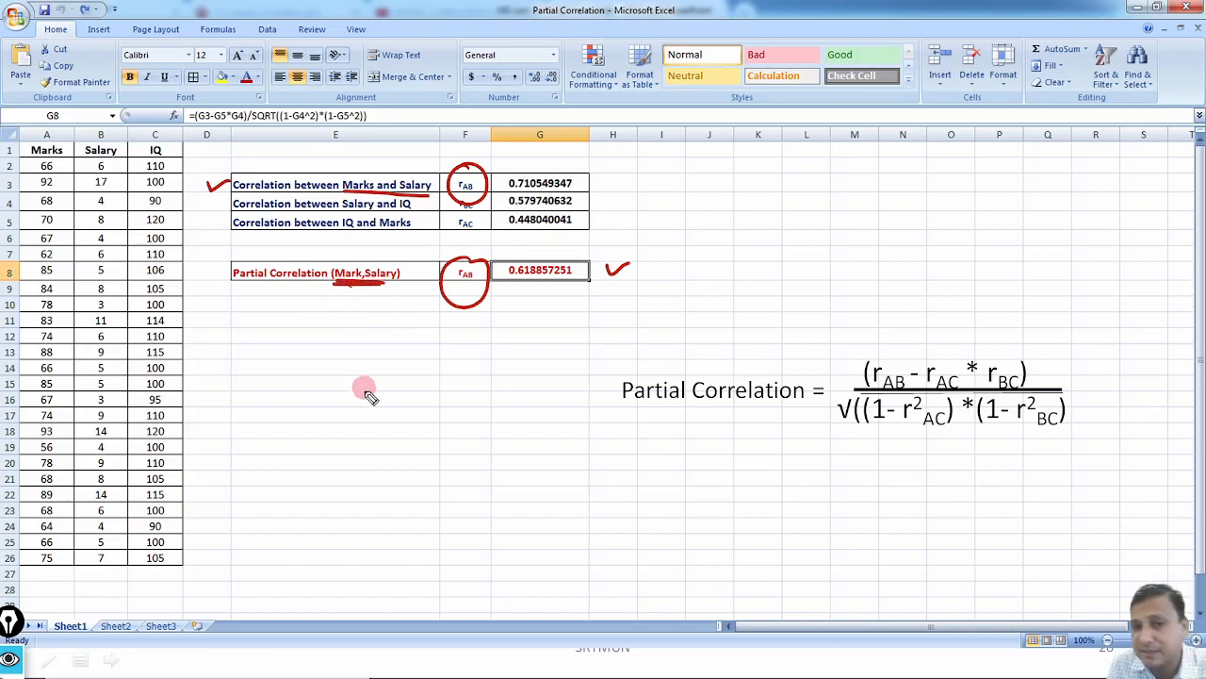
{"action": "mouse_move", "coordinate": [589, 178]}
{"action": "left_mouse_down"}
{"action": "mouse_move", "coordinate": [611, 173]}
{"action": "mouse_move", "coordinate": [631, 265]}
{"action": "left_mouse_up"}
{"action": "left_click_drag", "start_coordinate": [604, 203], "coordinate": [618, 187]}
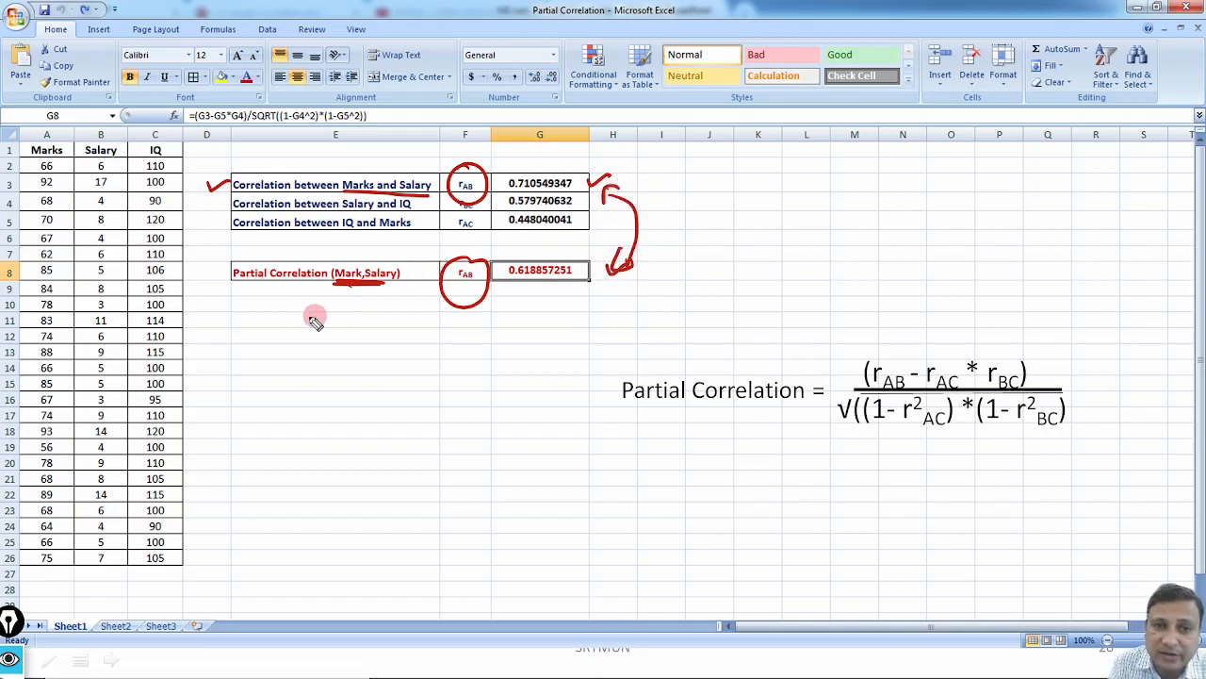
{"action": "mouse_move", "coordinate": [233, 286]}
{"action": "left_mouse_down"}
{"action": "mouse_move", "coordinate": [329, 289]}
{"action": "mouse_move", "coordinate": [317, 300]}
{"action": "left_mouse_up"}
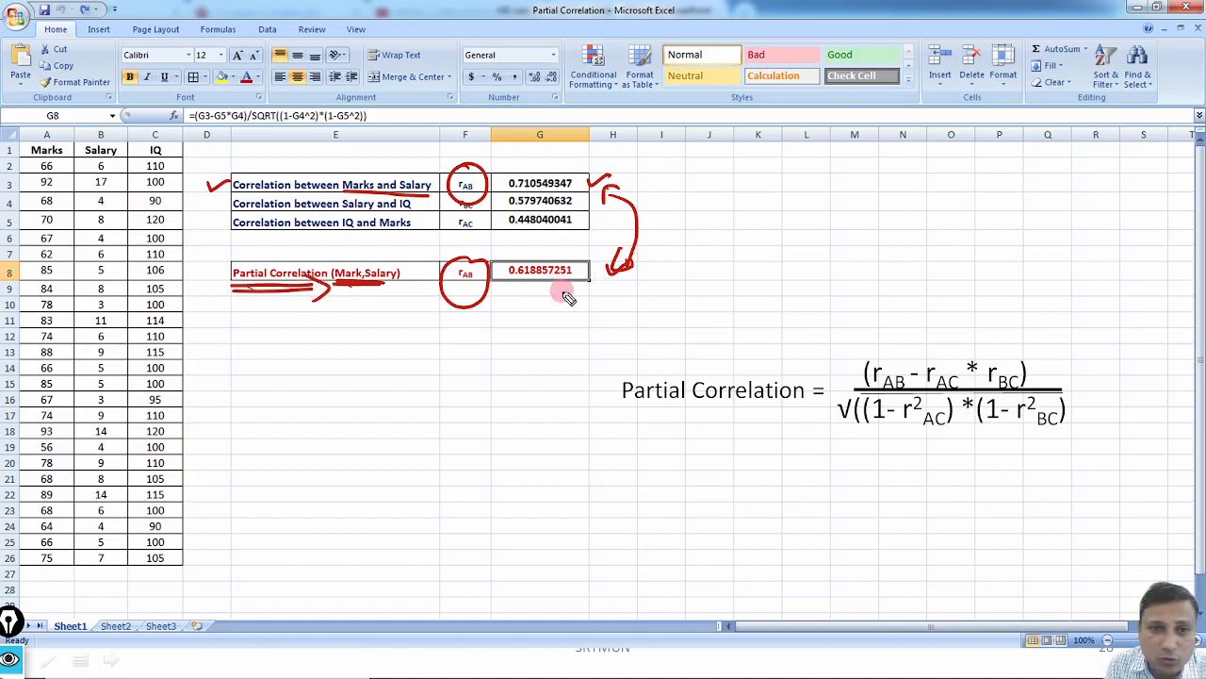
{"action": "mouse_move", "coordinate": [172, 132]}
{"action": "left_mouse_down"}
{"action": "mouse_move", "coordinate": [140, 152]}
{"action": "mouse_move", "coordinate": [165, 139]}
{"action": "left_mouse_up"}
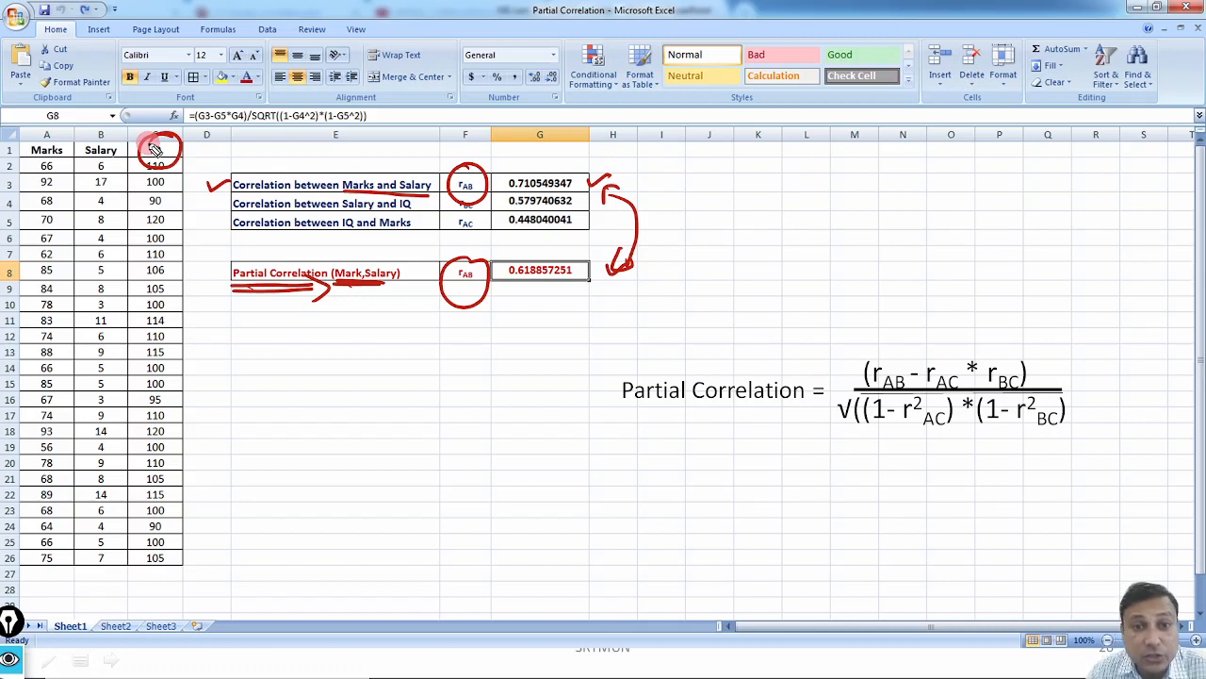
{"action": "mouse_move", "coordinate": [536, 286]}
{"action": "left_mouse_down"}
{"action": "mouse_move", "coordinate": [524, 316]}
{"action": "mouse_move", "coordinate": [424, 320]}
{"action": "mouse_move", "coordinate": [393, 296]}
{"action": "mouse_move", "coordinate": [418, 295]}
{"action": "left_mouse_up"}
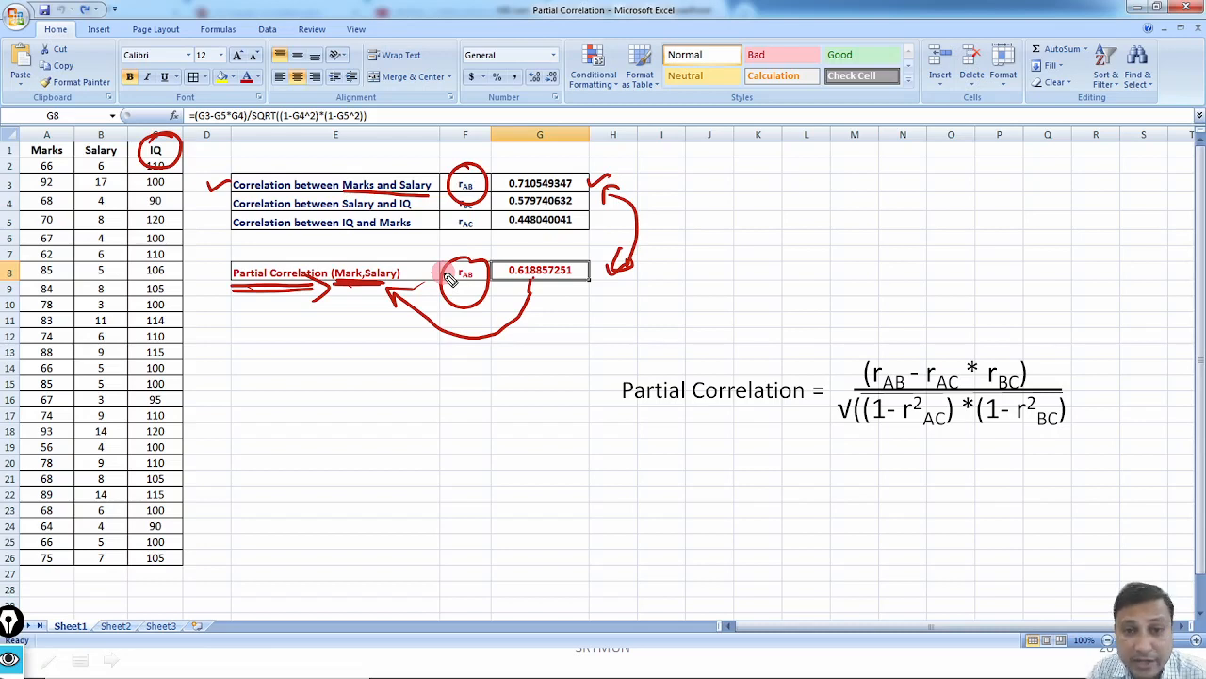
{"action": "mouse_move", "coordinate": [761, 232]}
{"action": "left_mouse_down"}
{"action": "mouse_move", "coordinate": [762, 251]}
{"action": "mouse_move", "coordinate": [762, 231]}
{"action": "mouse_move", "coordinate": [818, 247]}
{"action": "mouse_move", "coordinate": [853, 237]}
{"action": "left_mouse_up"}
{"action": "left_click", "coordinate": [792, 241]}
{"action": "mouse_move", "coordinate": [802, 194]}
{"action": "left_mouse_down"}
{"action": "mouse_move", "coordinate": [867, 264]}
{"action": "mouse_move", "coordinate": [779, 215]}
{"action": "left_mouse_up"}
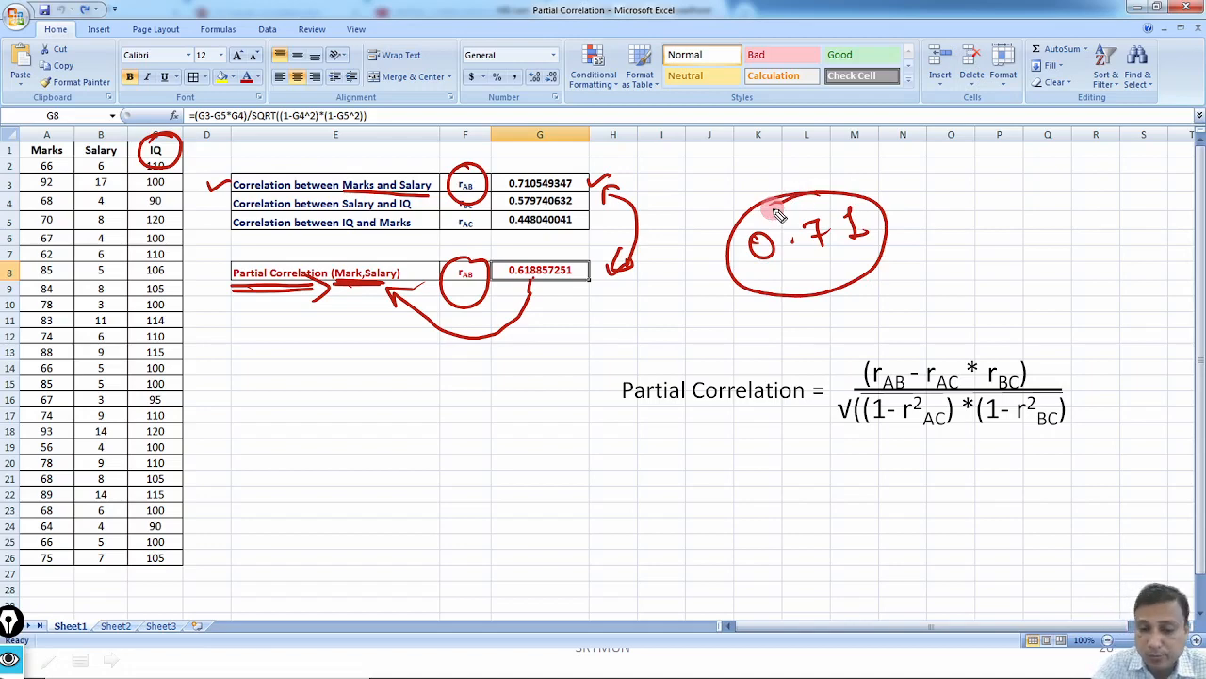
{"action": "key", "text": "ctrl+shift+7"}
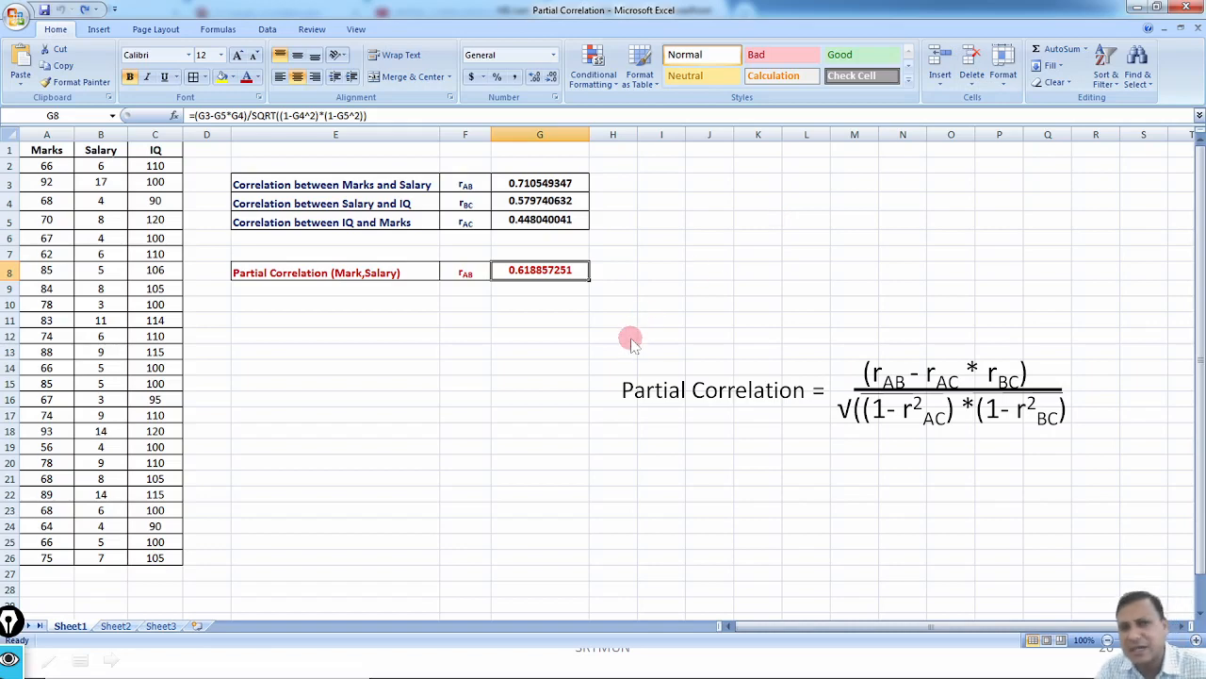
Switch to IBM SPSS Statistics and import Sheet1 of Partial Correlation SPSS.xlsx, reading variable names from the first row of data
{"action": "left_click", "coordinate": [768, 311]}
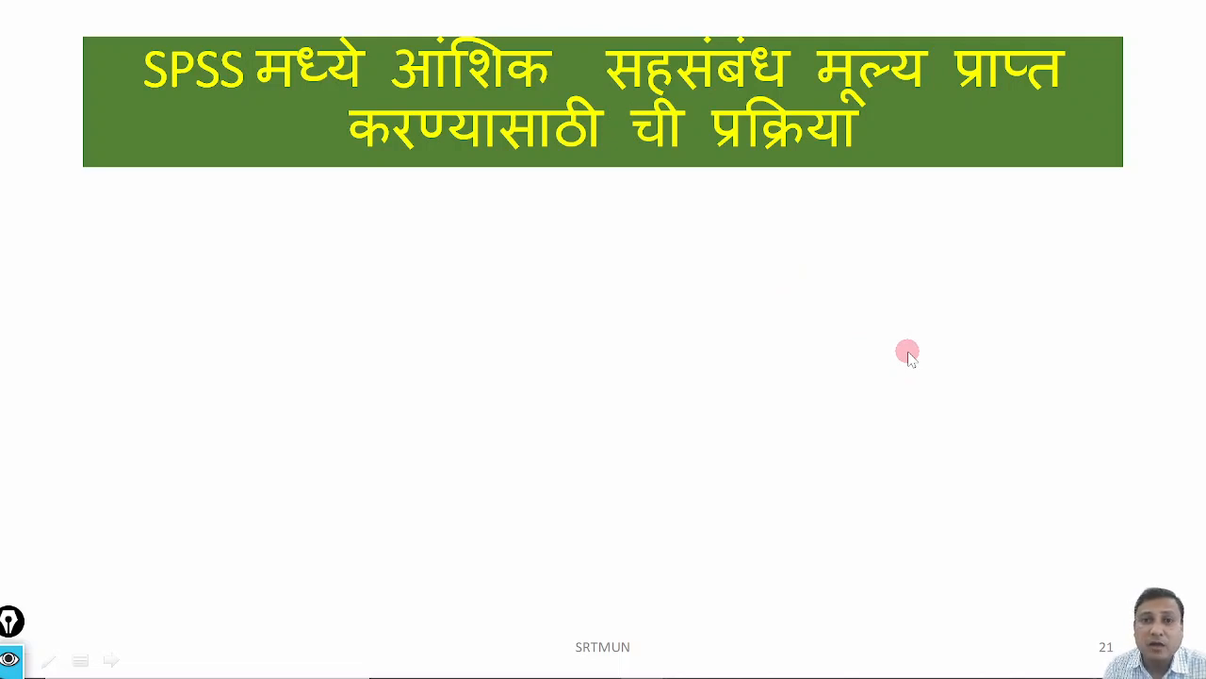
{"action": "left_click", "coordinate": [830, 390]}
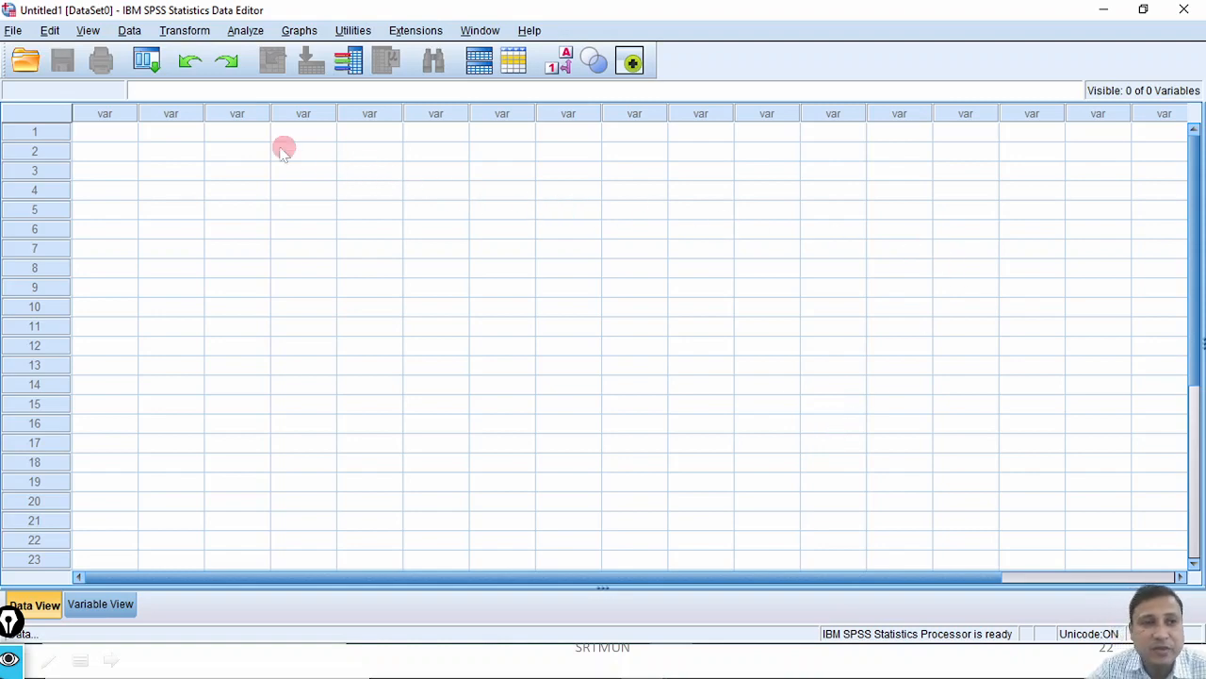
{"action": "left_click", "coordinate": [13, 31]}
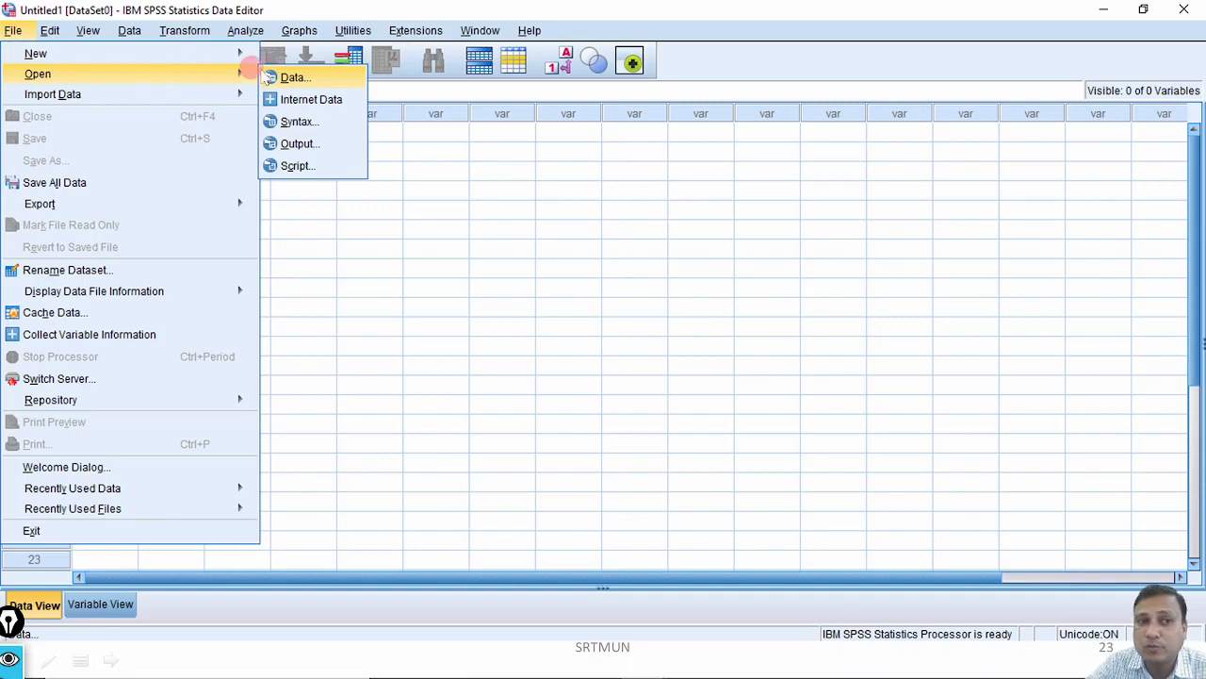
{"action": "left_click", "coordinate": [345, 79]}
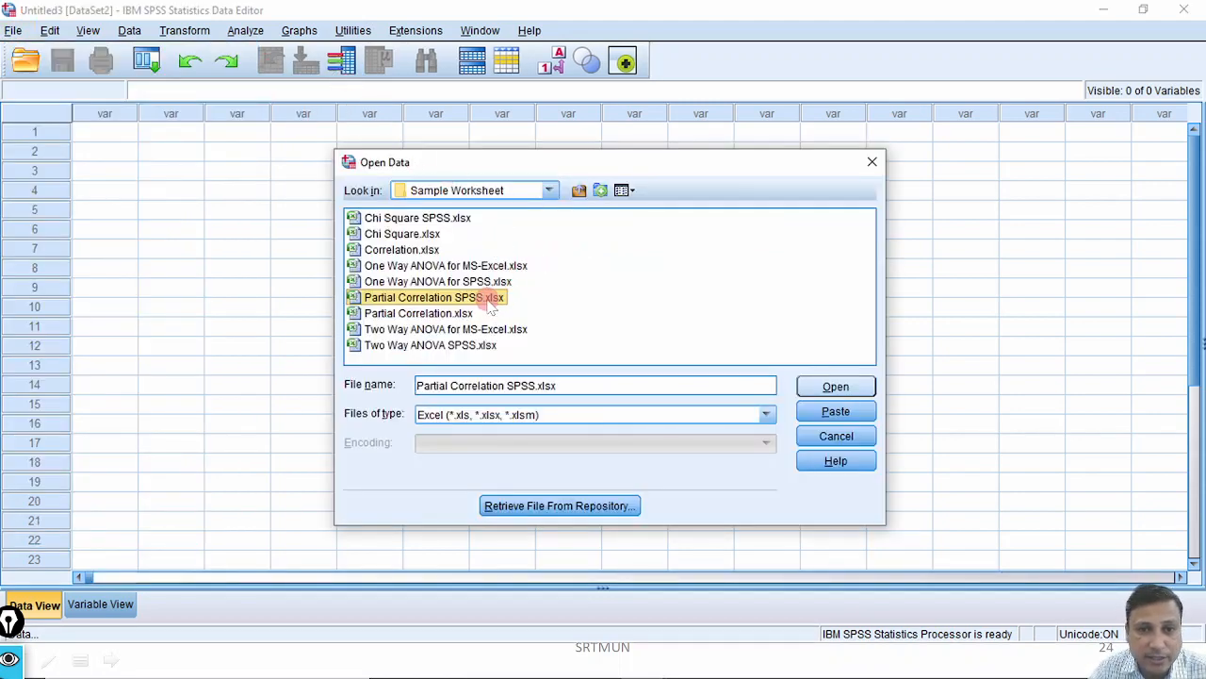
{"action": "left_click", "coordinate": [824, 387]}
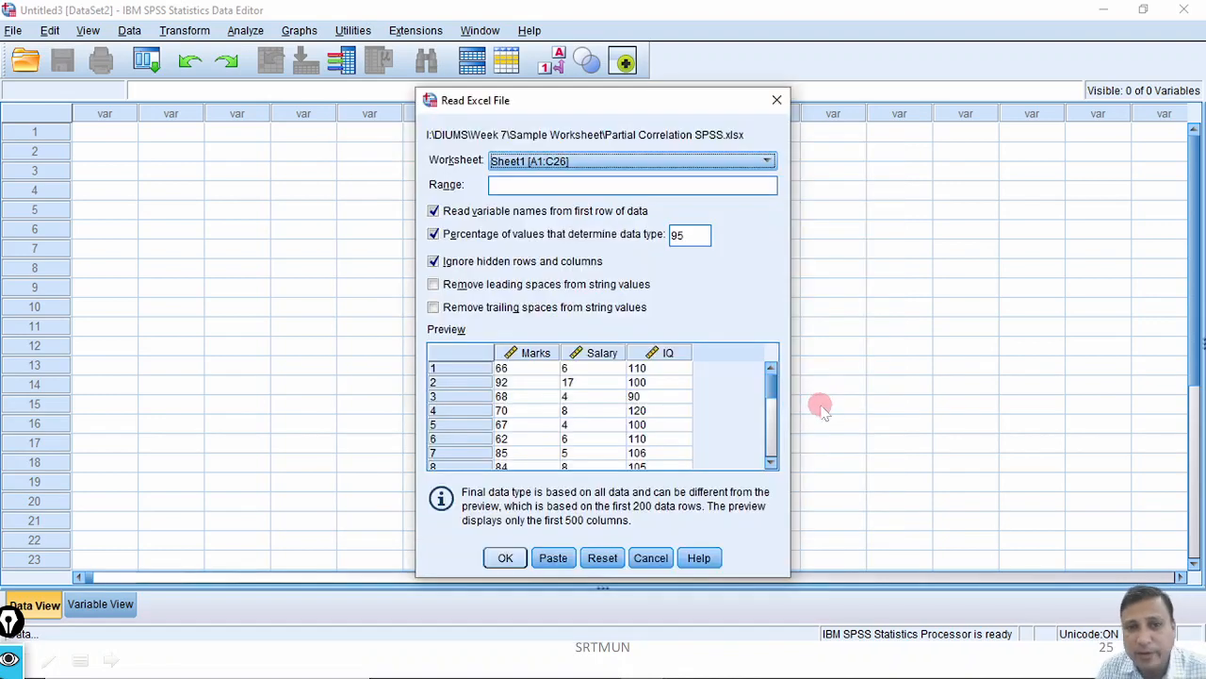
{"action": "left_click", "coordinate": [505, 557]}
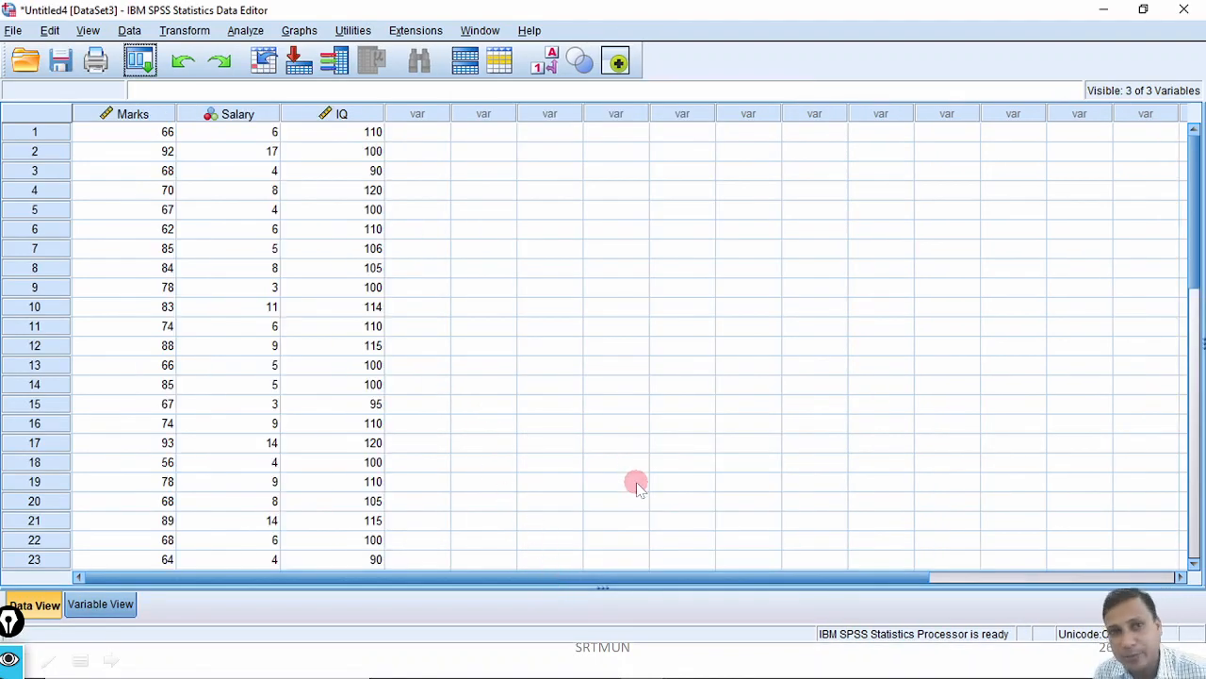
Define the variables with labels Marks, Salary and IQ Level and the Scale measure, and return to the data
{"action": "left_click", "coordinate": [120, 608]}
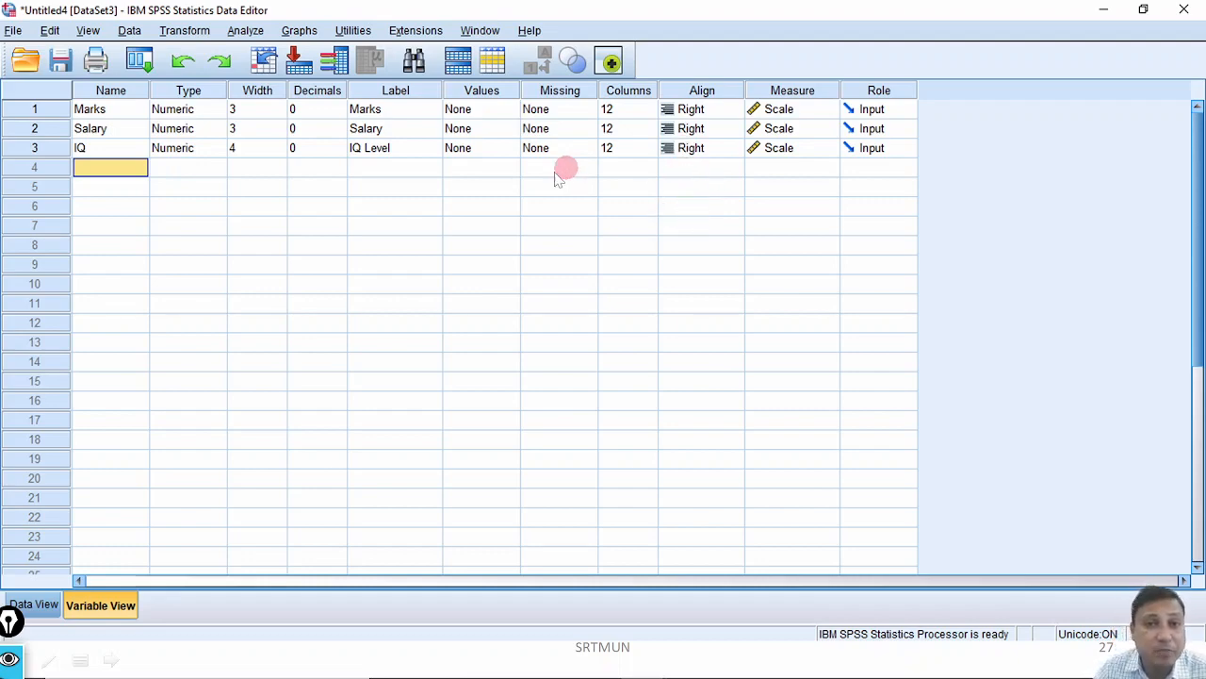
{"action": "left_click", "coordinate": [37, 605]}
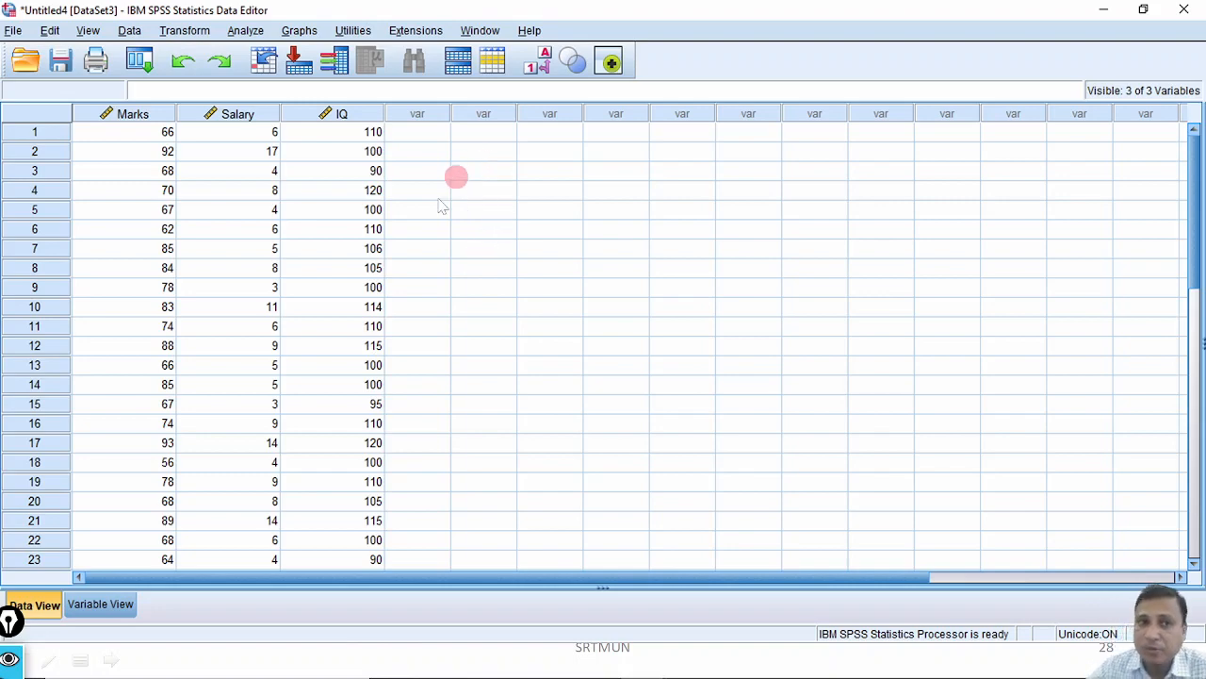
Run a bivariate correlation of Marks and Salary using the Pearson coefficient, a two-tailed test and flagged significant correlations
{"action": "left_click", "coordinate": [245, 34]}
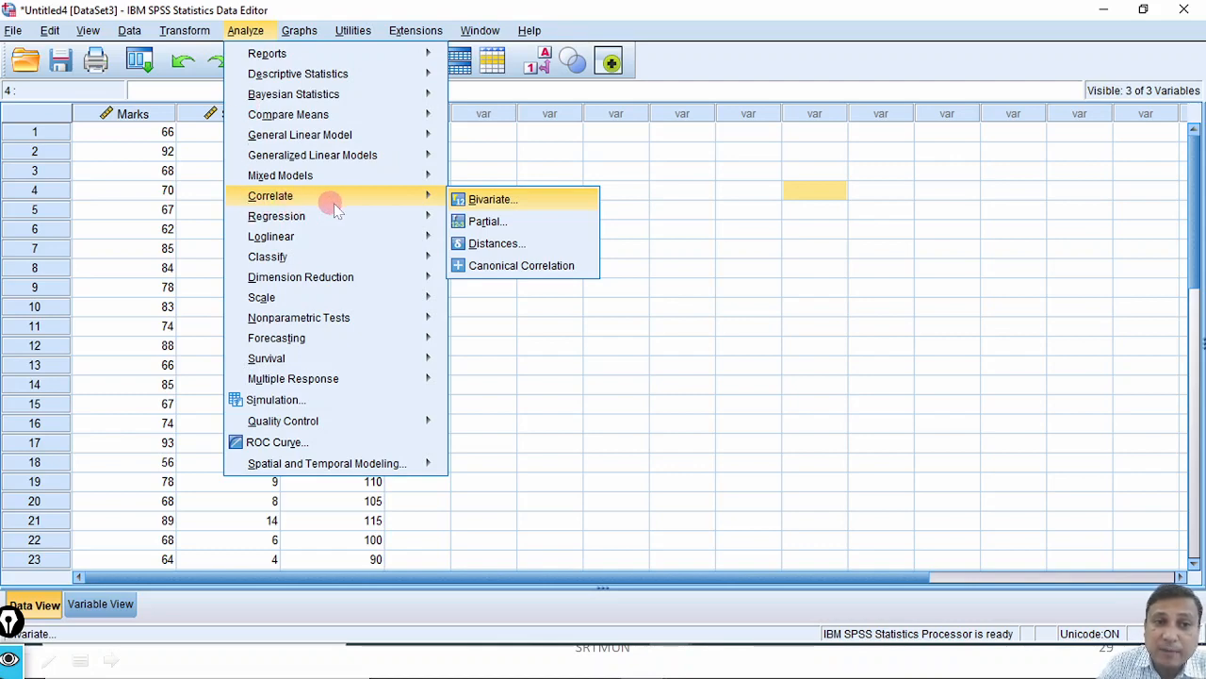
{"action": "left_click", "coordinate": [509, 201]}
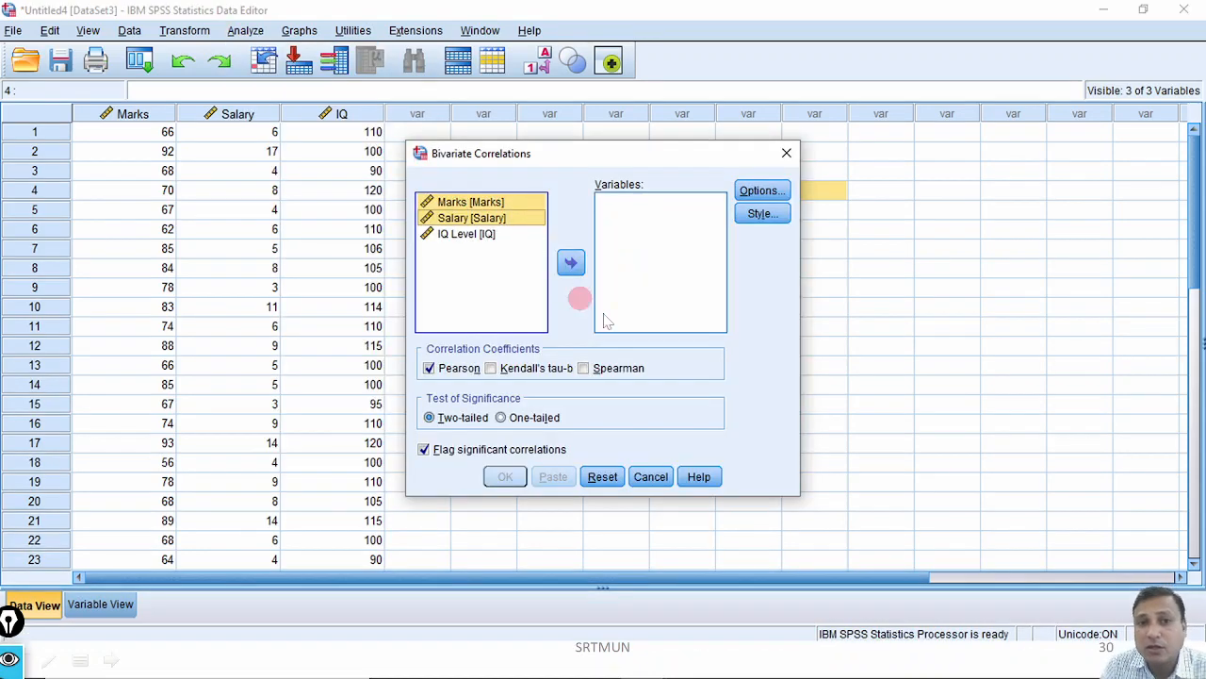
{"action": "left_click", "coordinate": [570, 262]}
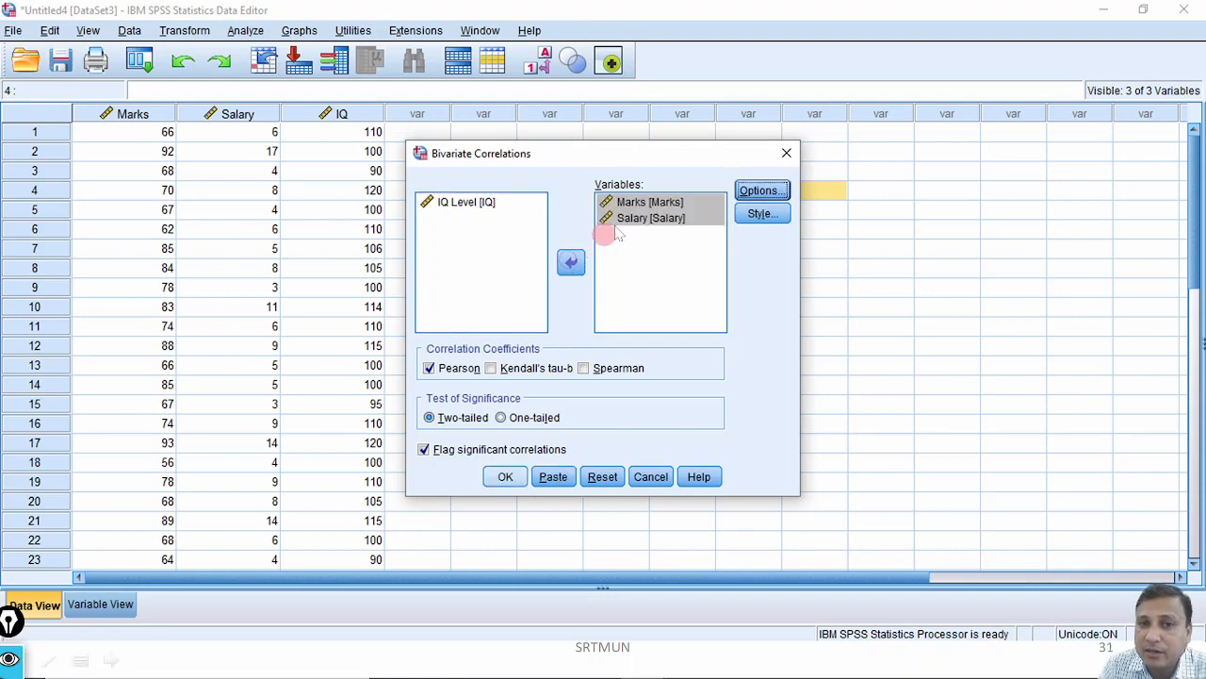
{"action": "left_click", "coordinate": [506, 477]}
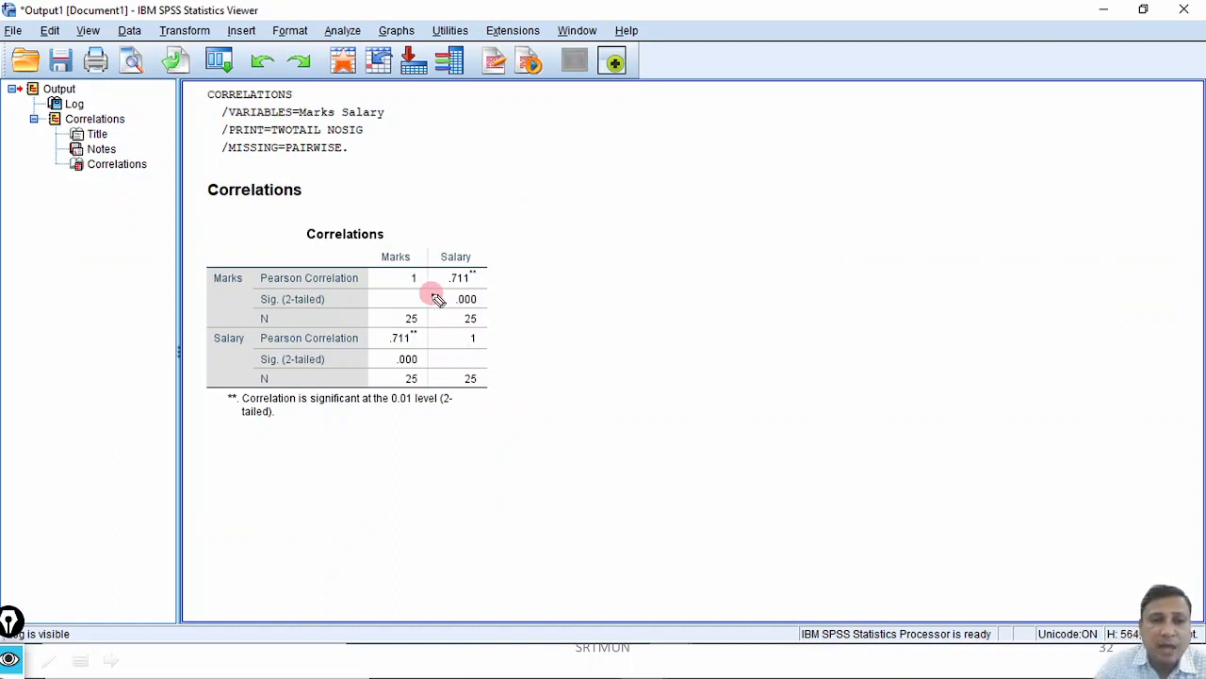
Examine the Pearson correlation between Marks and Salary in the Correlations output table
{"action": "mouse_move", "coordinate": [443, 282]}
{"action": "left_mouse_down"}
{"action": "mouse_move", "coordinate": [492, 292]}
{"action": "mouse_move", "coordinate": [458, 269]}
{"action": "left_mouse_up"}
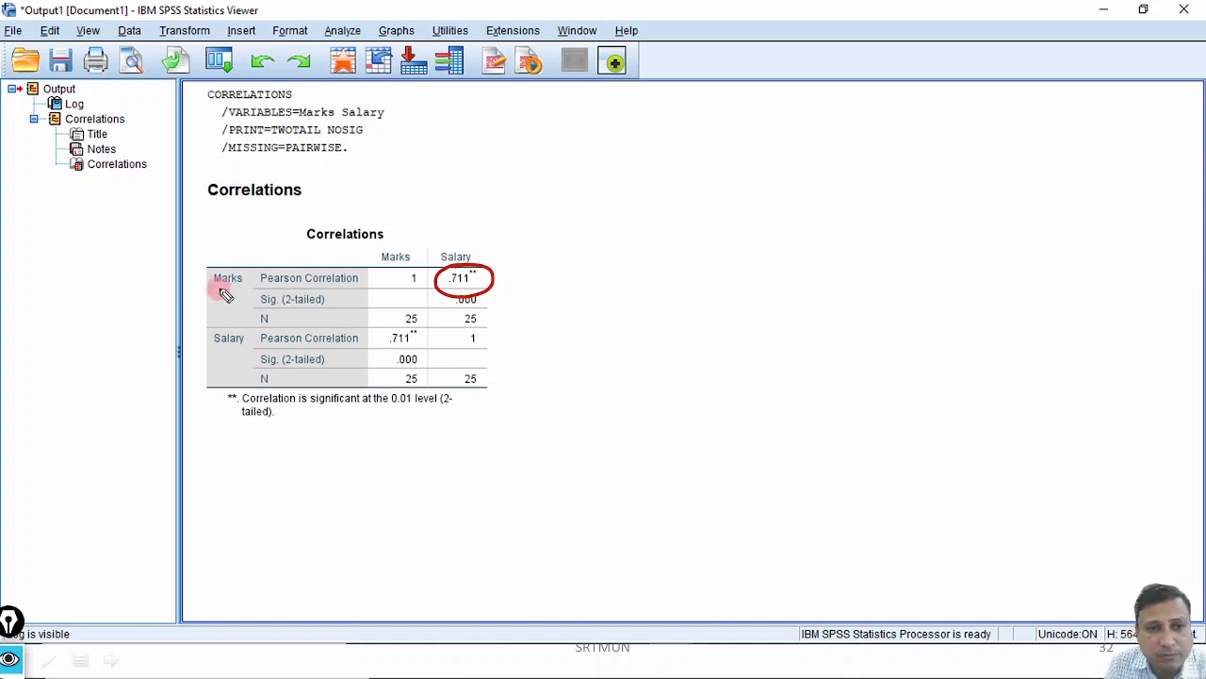
{"action": "left_click_drag", "start_coordinate": [223, 300], "coordinate": [206, 299]}
{"action": "left_click_drag", "start_coordinate": [431, 251], "coordinate": [466, 242]}
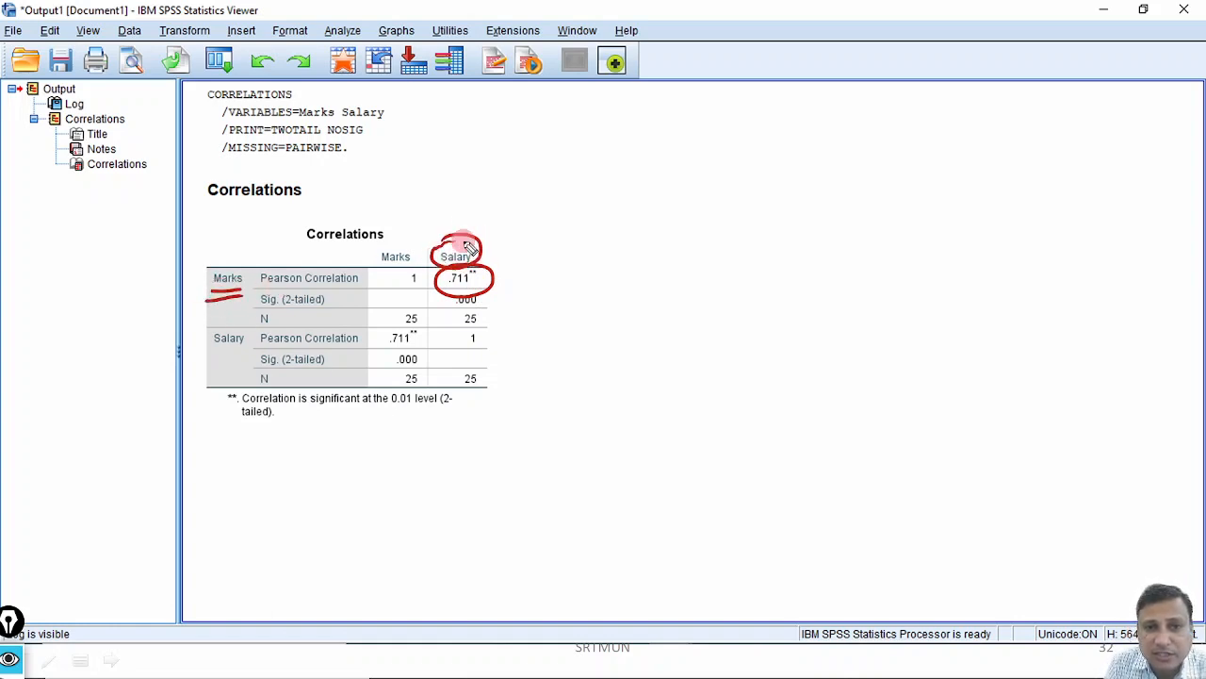
{"action": "mouse_move", "coordinate": [587, 267]}
{"action": "left_mouse_down"}
{"action": "mouse_move", "coordinate": [650, 272]}
{"action": "mouse_move", "coordinate": [677, 261]}
{"action": "left_mouse_up"}
{"action": "left_click", "coordinate": [620, 273]}
{"action": "left_click_drag", "start_coordinate": [691, 231], "coordinate": [693, 256]}
{"action": "left_click_drag", "start_coordinate": [584, 307], "coordinate": [714, 279]}
{"action": "left_click_drag", "start_coordinate": [601, 328], "coordinate": [726, 287]}
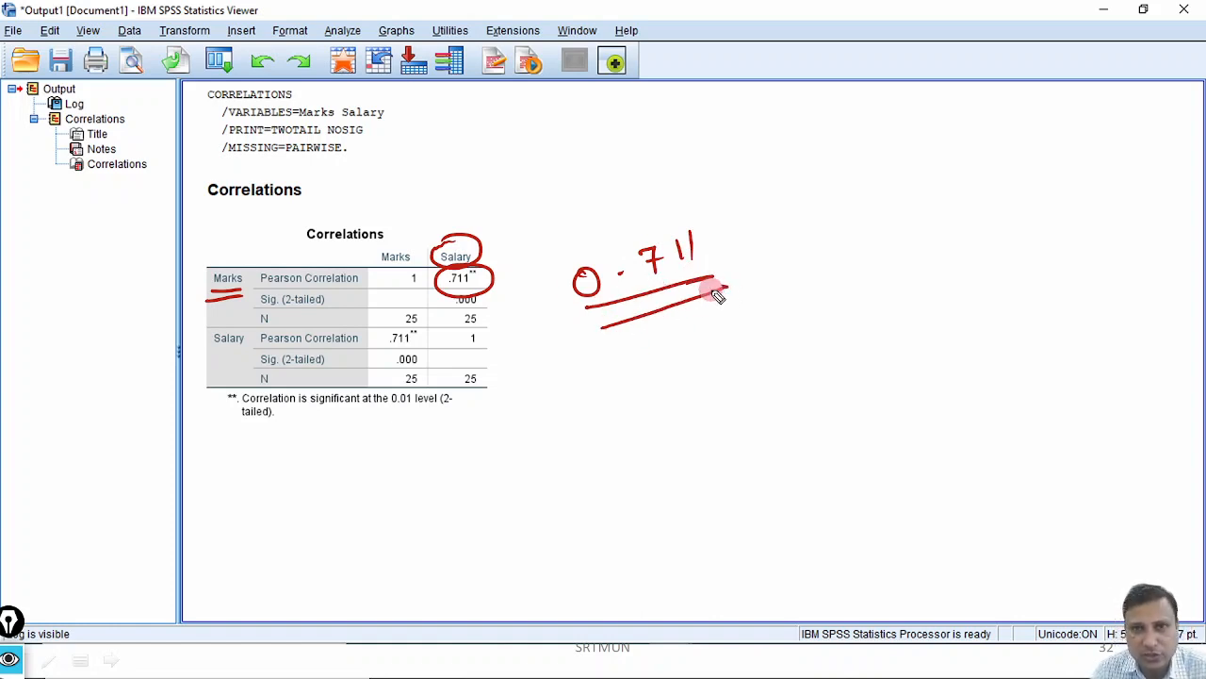
{"action": "key", "text": "ctrl+shift+7"}
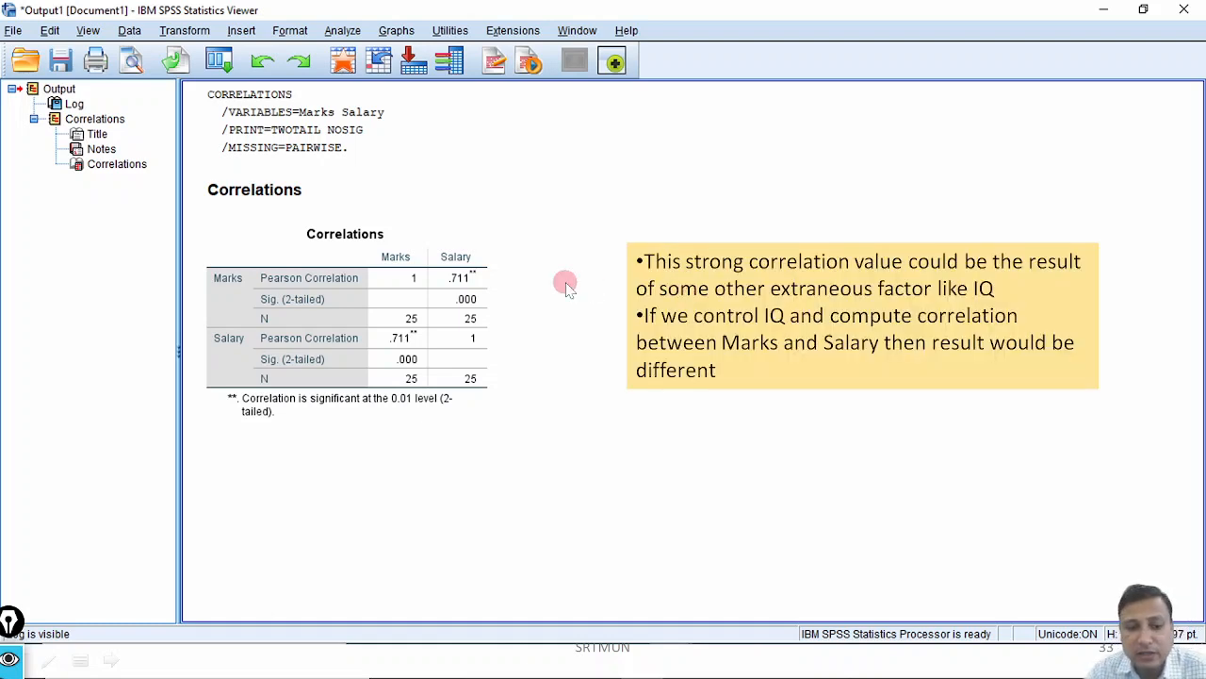
Review the Marks–Salary correlation against the note on IQ as an extraneous factor that has to be controlled
{"action": "mouse_move", "coordinate": [460, 257]}
{"action": "left_mouse_down"}
{"action": "mouse_move", "coordinate": [437, 272]}
{"action": "mouse_move", "coordinate": [465, 264]}
{"action": "left_mouse_up"}
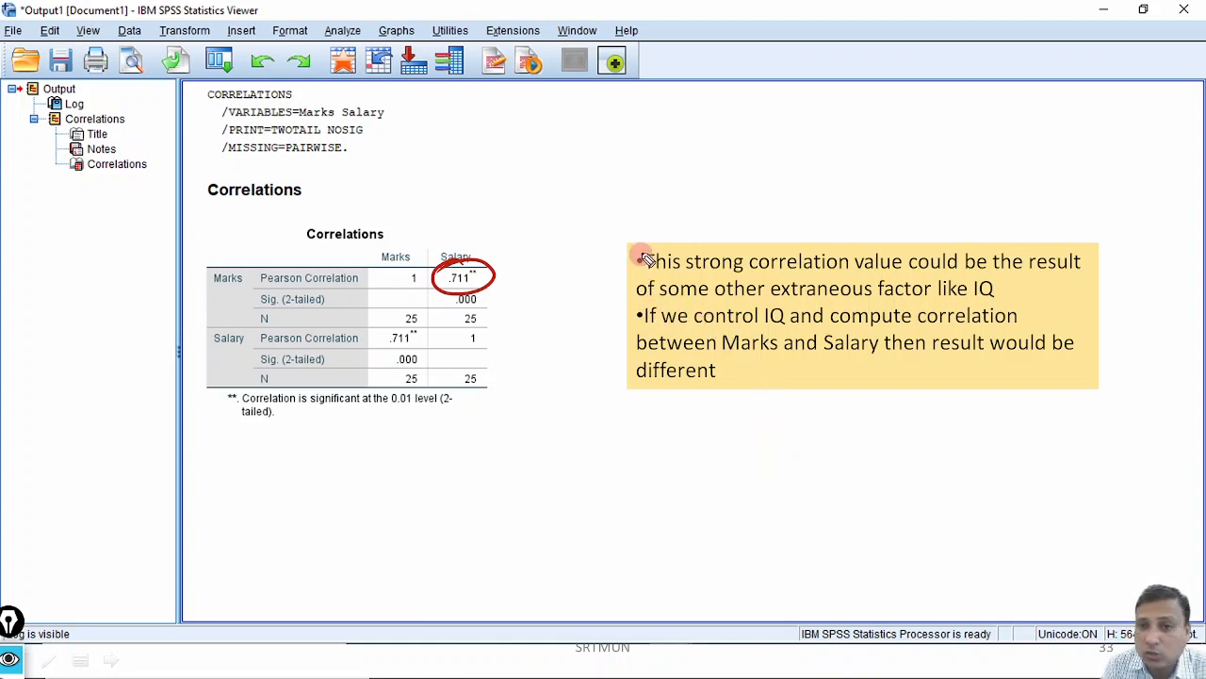
{"action": "left_click_drag", "start_coordinate": [598, 259], "coordinate": [812, 269]}
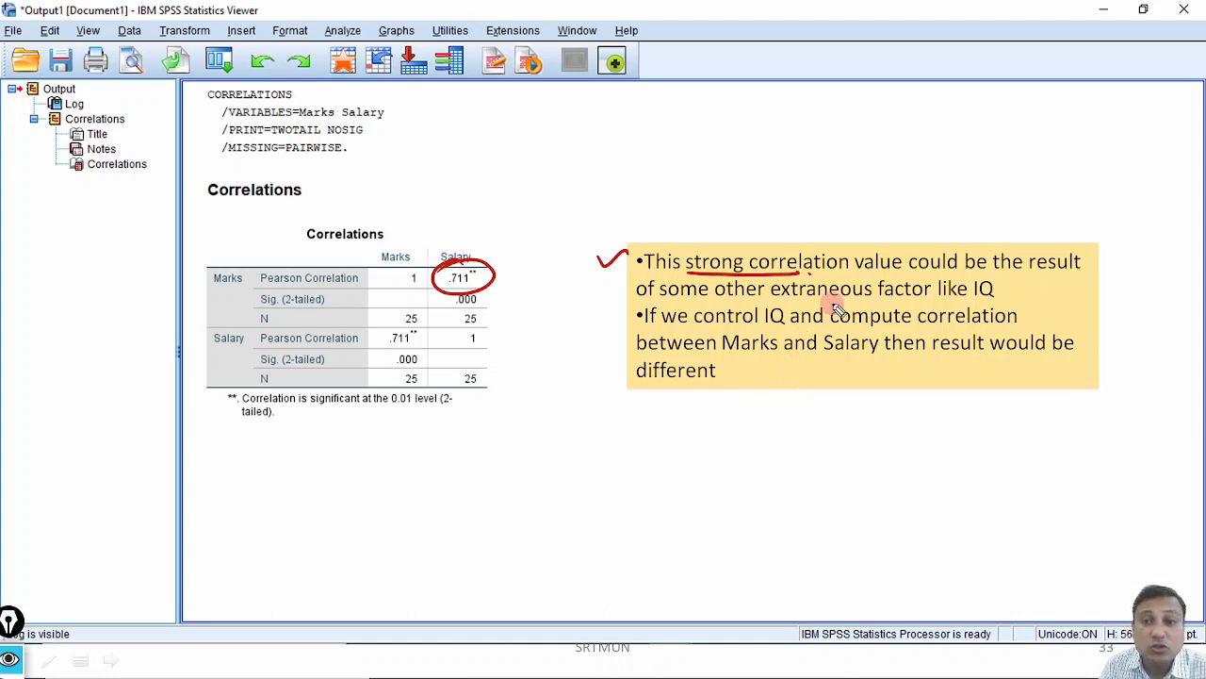
{"action": "left_click_drag", "start_coordinate": [966, 302], "coordinate": [994, 301]}
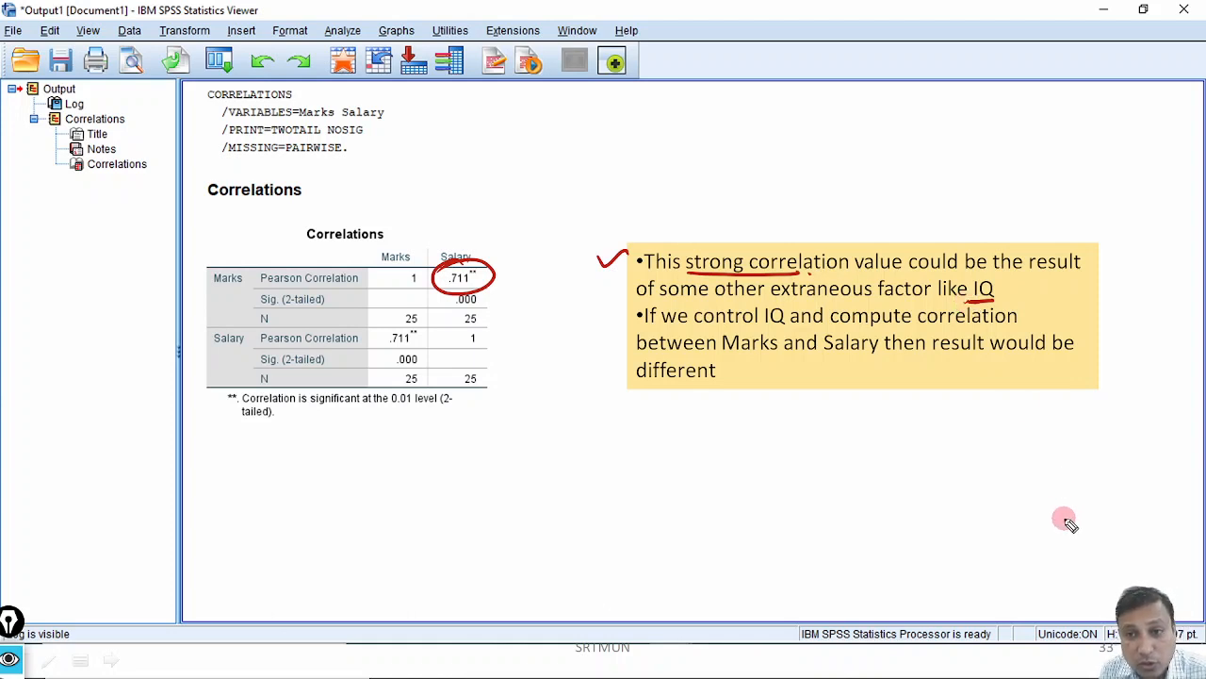
{"action": "left_click_drag", "start_coordinate": [763, 332], "coordinate": [790, 331]}
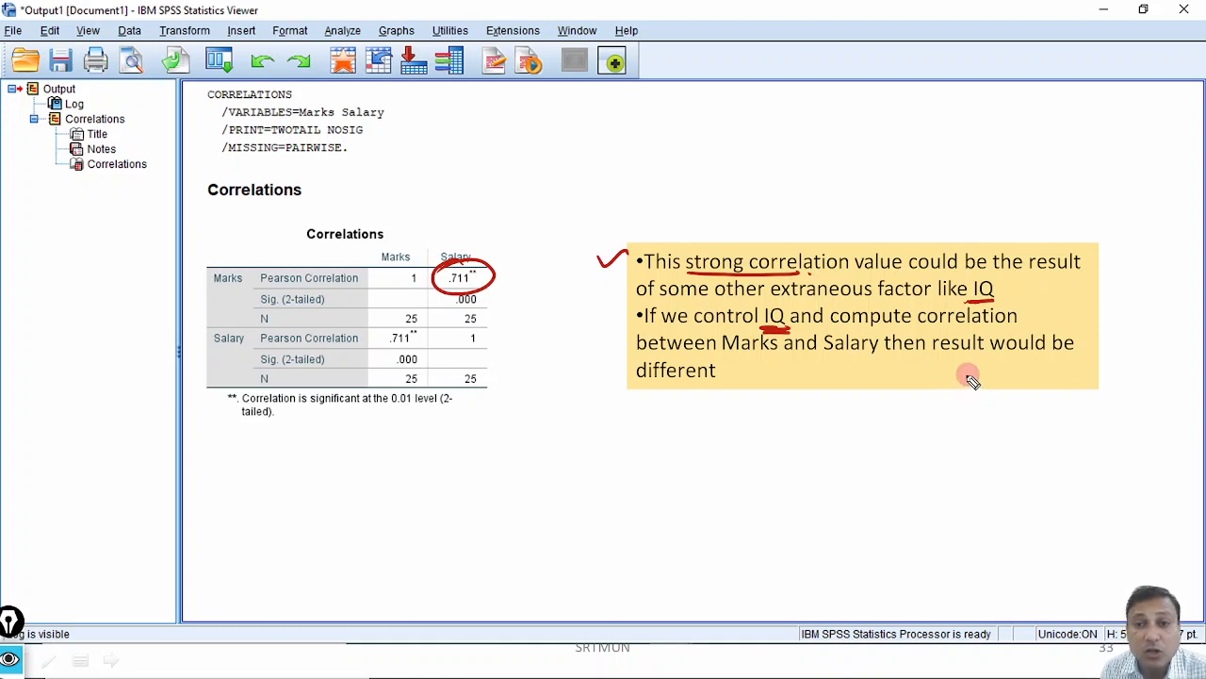
{"action": "left_click", "coordinate": [480, 276]}
{"action": "left_click_drag", "start_coordinate": [487, 265], "coordinate": [512, 242]}
{"action": "left_click_drag", "start_coordinate": [500, 246], "coordinate": [514, 250]}
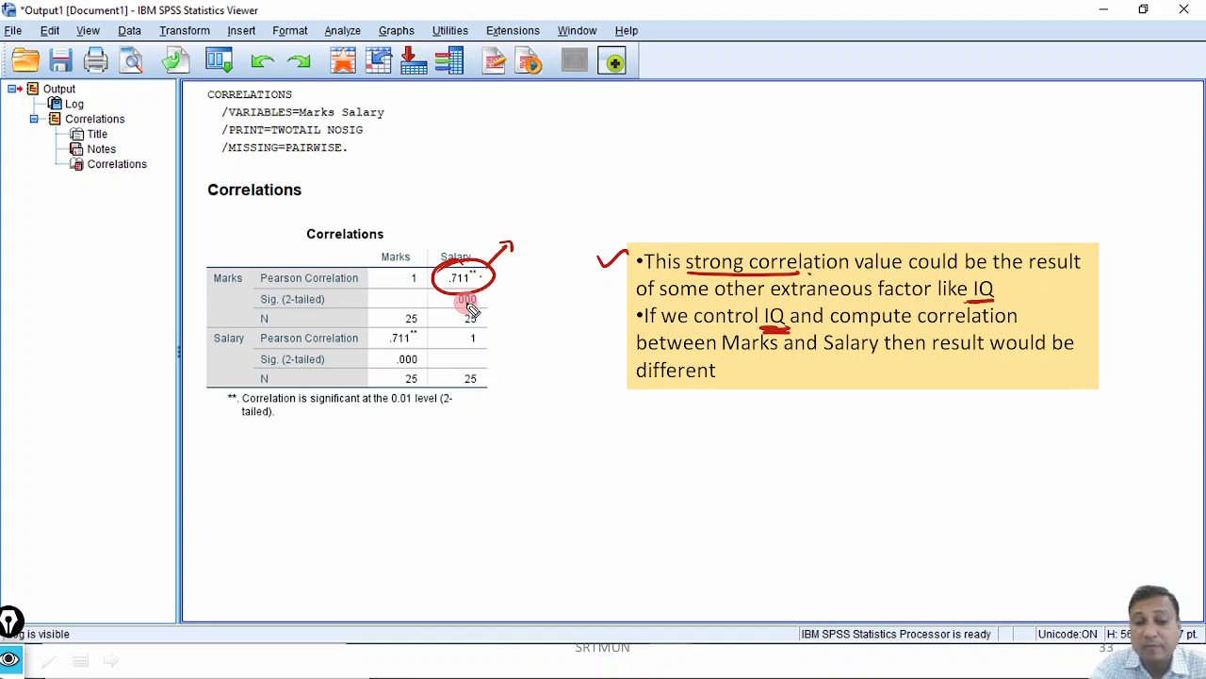
{"action": "key", "text": "ctrl+shift+7"}
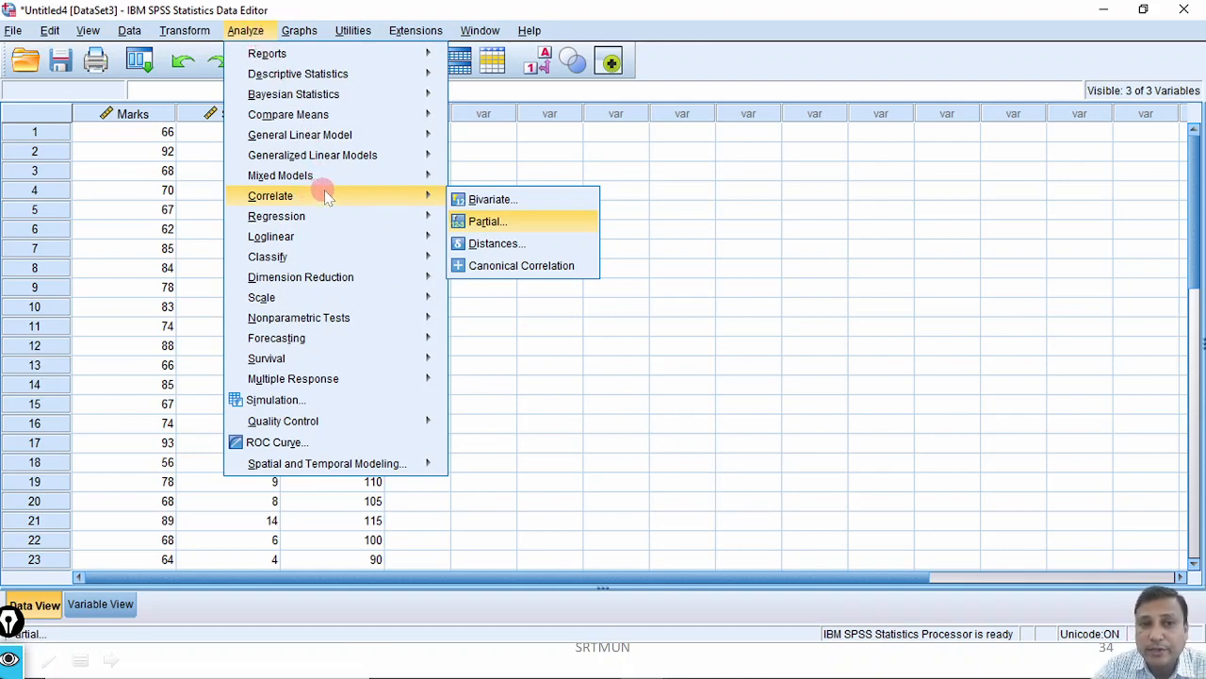
Run a partial correlation of Marks and Salary controlling for IQ Level, with a two-tailed test and the actual significance level displayed
{"action": "left_click", "coordinate": [509, 226]}
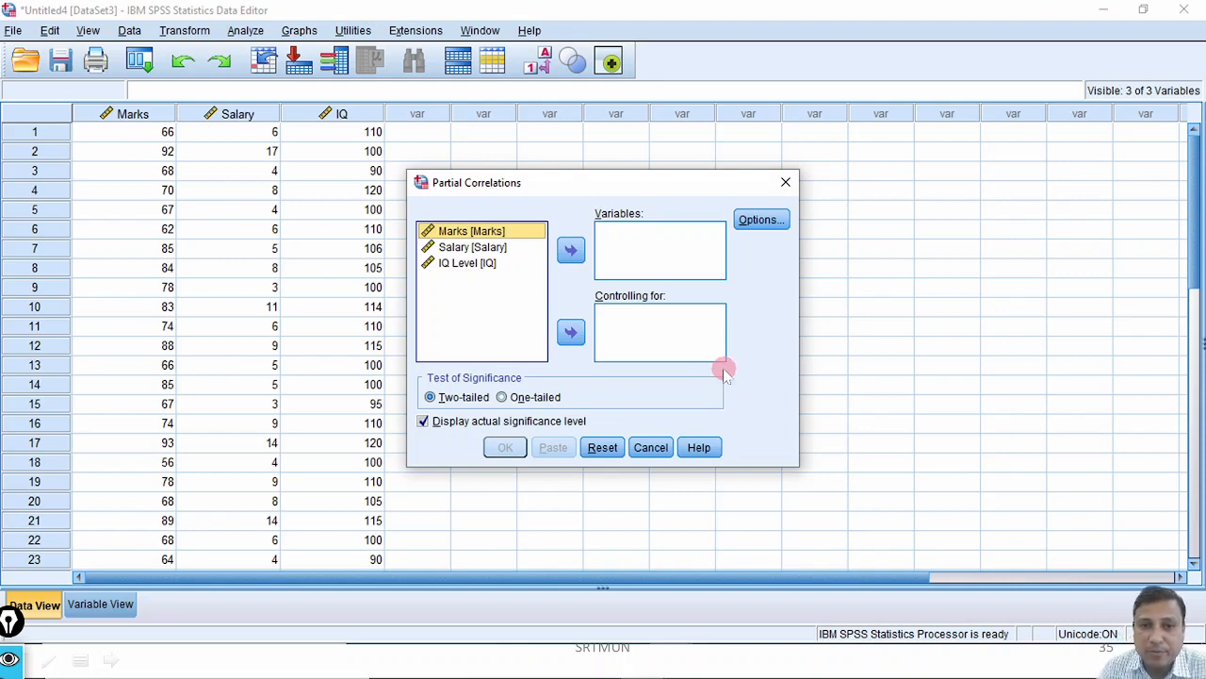
{"action": "left_click", "coordinate": [491, 247], "text": "shift"}
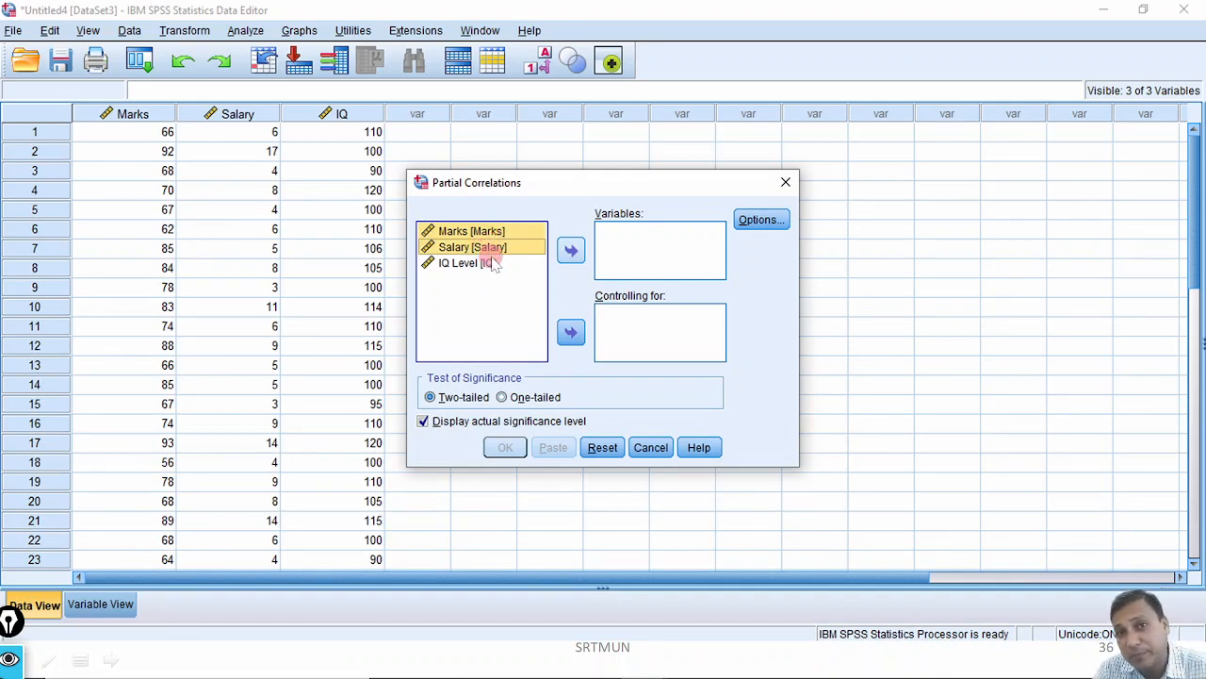
{"action": "left_click", "coordinate": [574, 250]}
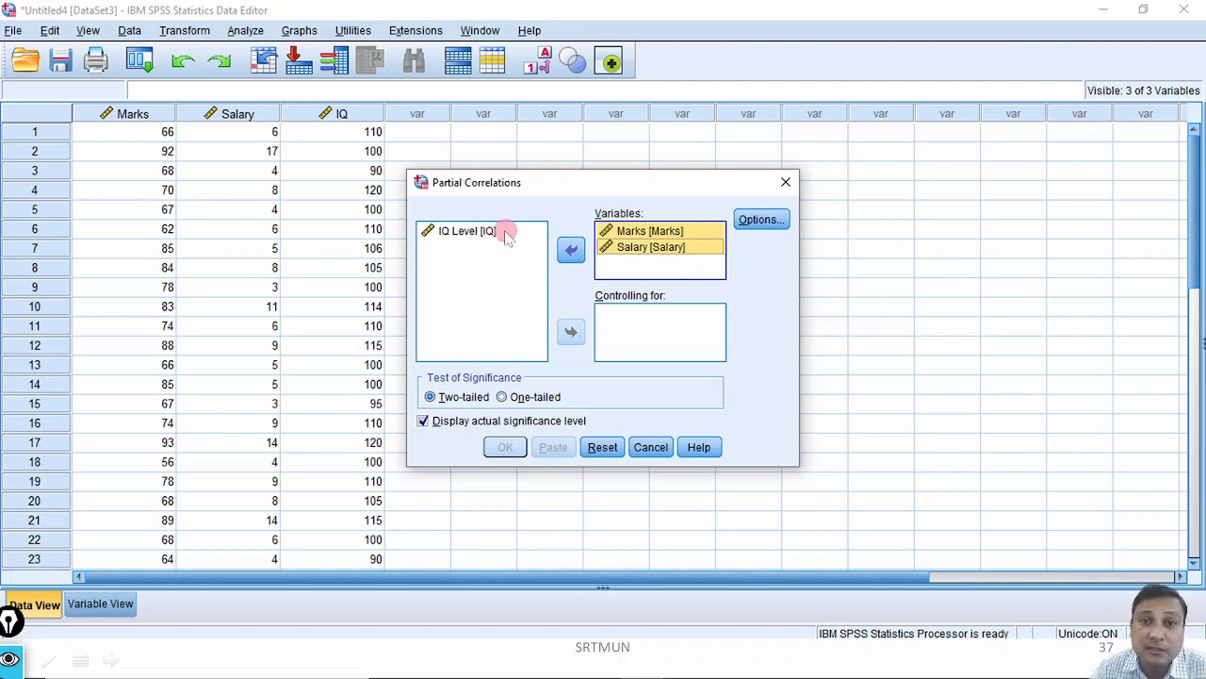
{"action": "left_click", "coordinate": [469, 235]}
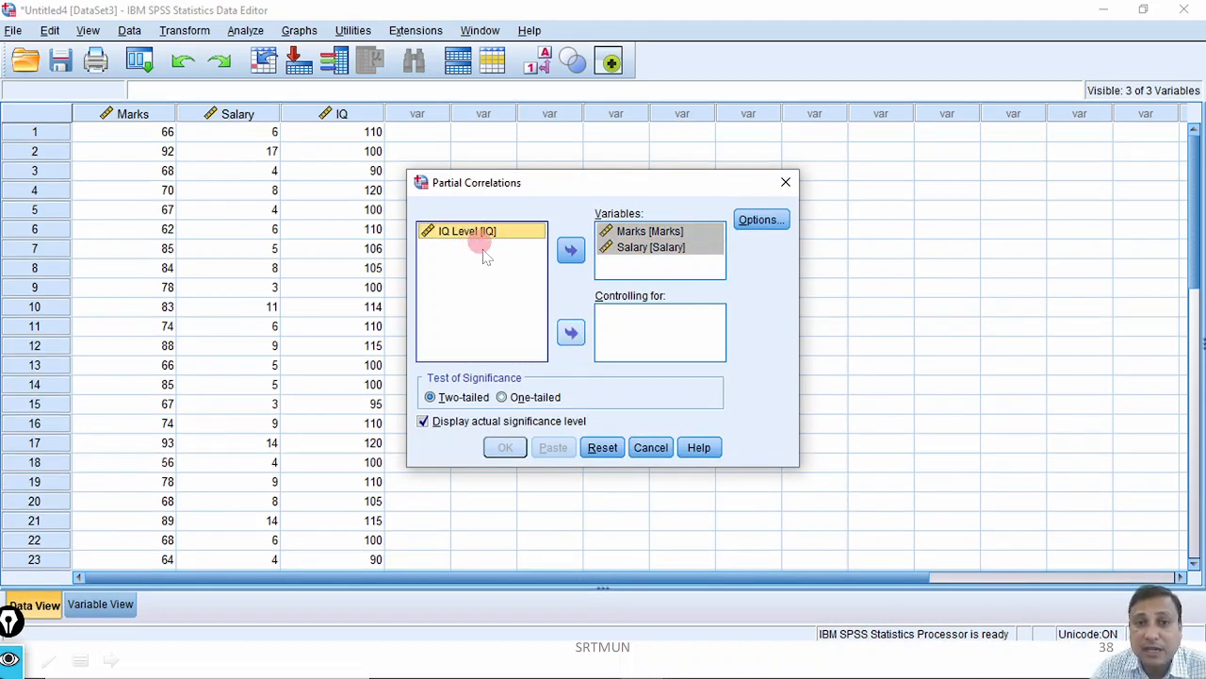
{"action": "left_click", "coordinate": [572, 334]}
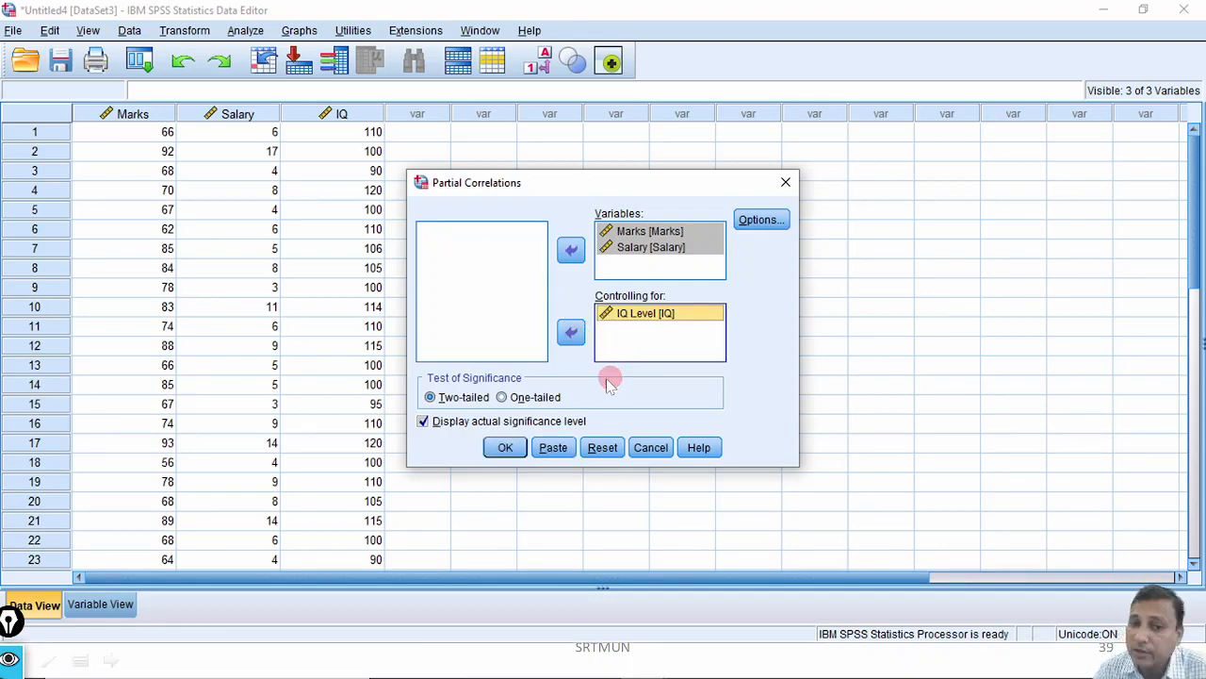
{"action": "left_click", "coordinate": [506, 449]}
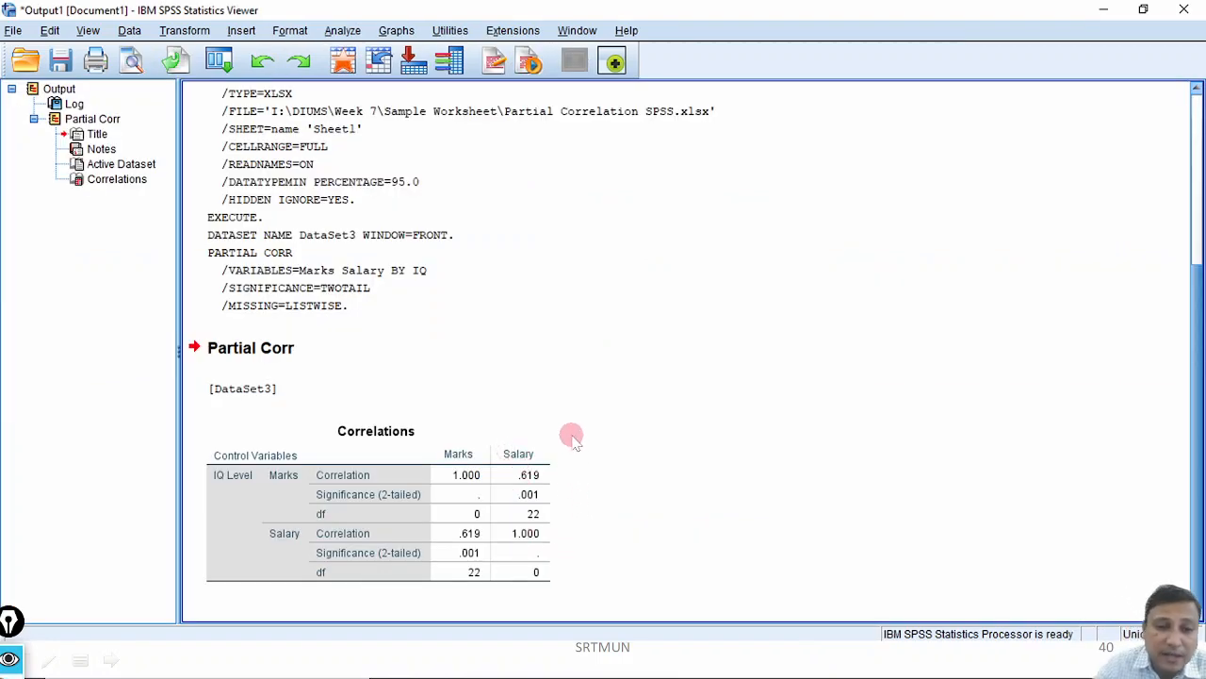
Examine the partial correlation between Marks and Salary in the Partial Corr table, with IQ Level as the control variable
{"action": "left_click_drag", "start_coordinate": [285, 488], "coordinate": [293, 487]}
{"action": "left_click_drag", "start_coordinate": [503, 461], "coordinate": [532, 462]}
{"action": "mouse_move", "coordinate": [714, 394]}
{"action": "left_mouse_down"}
{"action": "mouse_move", "coordinate": [724, 416]}
{"action": "mouse_move", "coordinate": [710, 397]}
{"action": "left_mouse_up"}
{"action": "left_click_drag", "start_coordinate": [751, 387], "coordinate": [794, 394]}
{"action": "left_click_drag", "start_coordinate": [829, 351], "coordinate": [823, 382]}
{"action": "mouse_move", "coordinate": [710, 436]}
{"action": "left_mouse_down"}
{"action": "mouse_move", "coordinate": [875, 371]}
{"action": "mouse_move", "coordinate": [691, 356]}
{"action": "mouse_move", "coordinate": [709, 433]}
{"action": "left_mouse_up"}
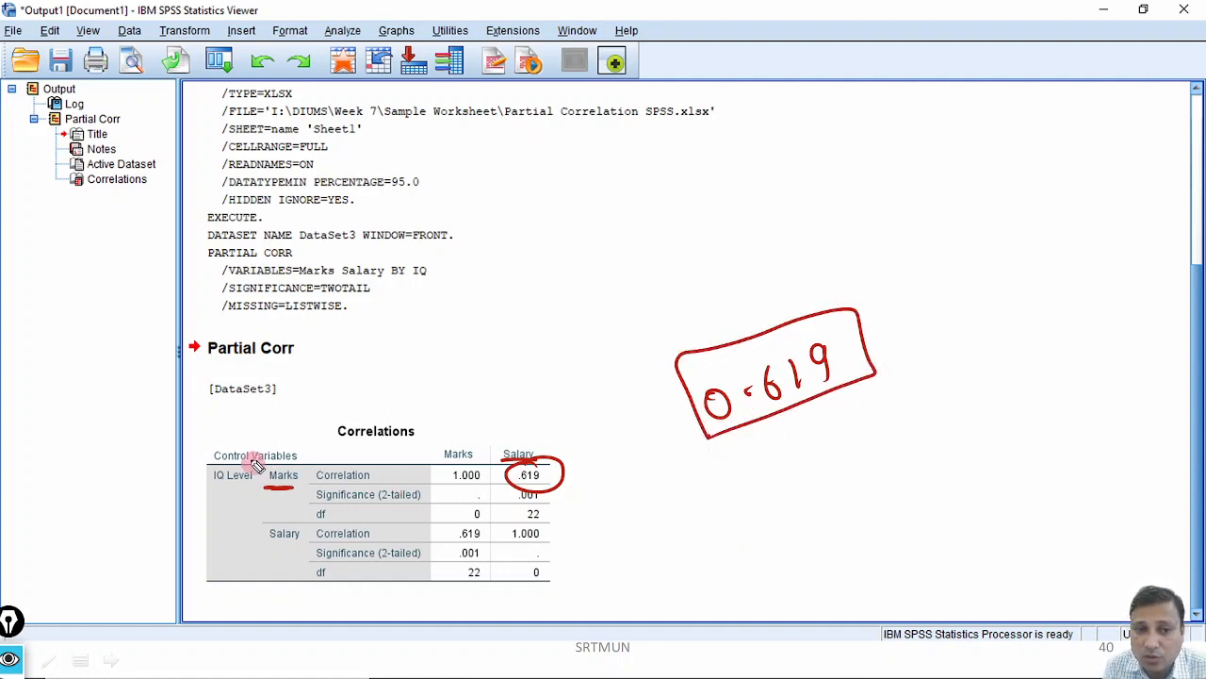
{"action": "mouse_move", "coordinate": [231, 437]}
{"action": "left_mouse_down"}
{"action": "mouse_move", "coordinate": [229, 500]}
{"action": "mouse_move", "coordinate": [258, 463]}
{"action": "mouse_move", "coordinate": [235, 460]}
{"action": "left_mouse_up"}
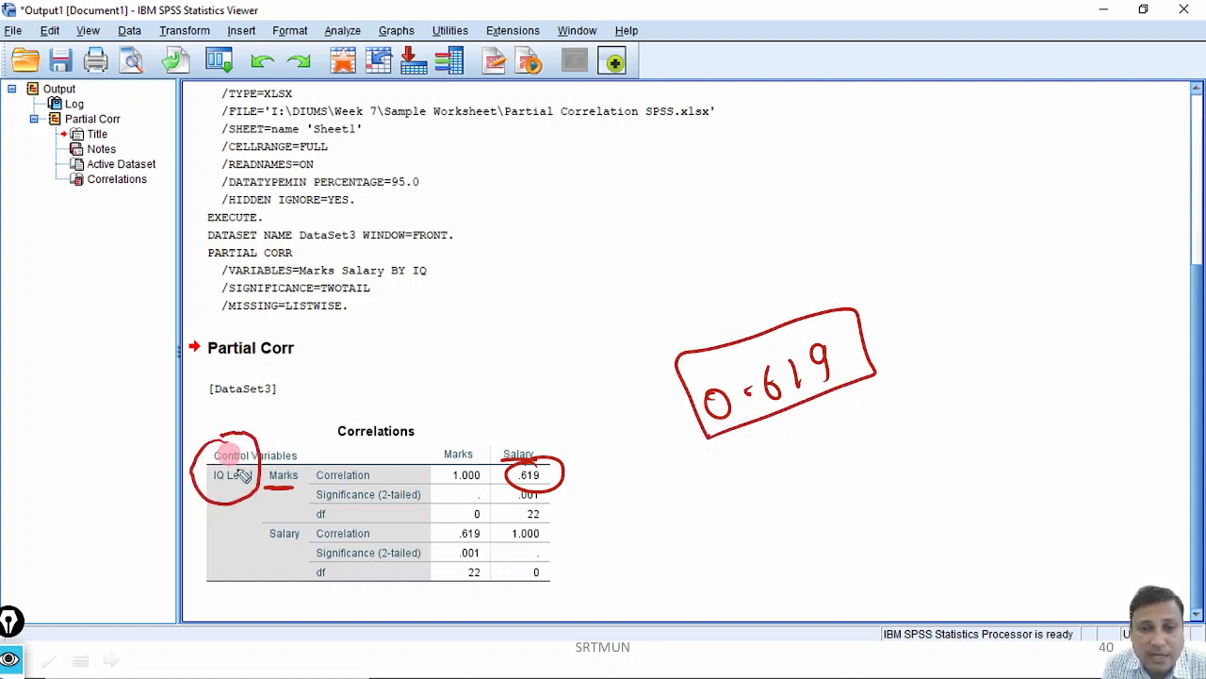
{"action": "key", "text": "ctrl+shift+7"}
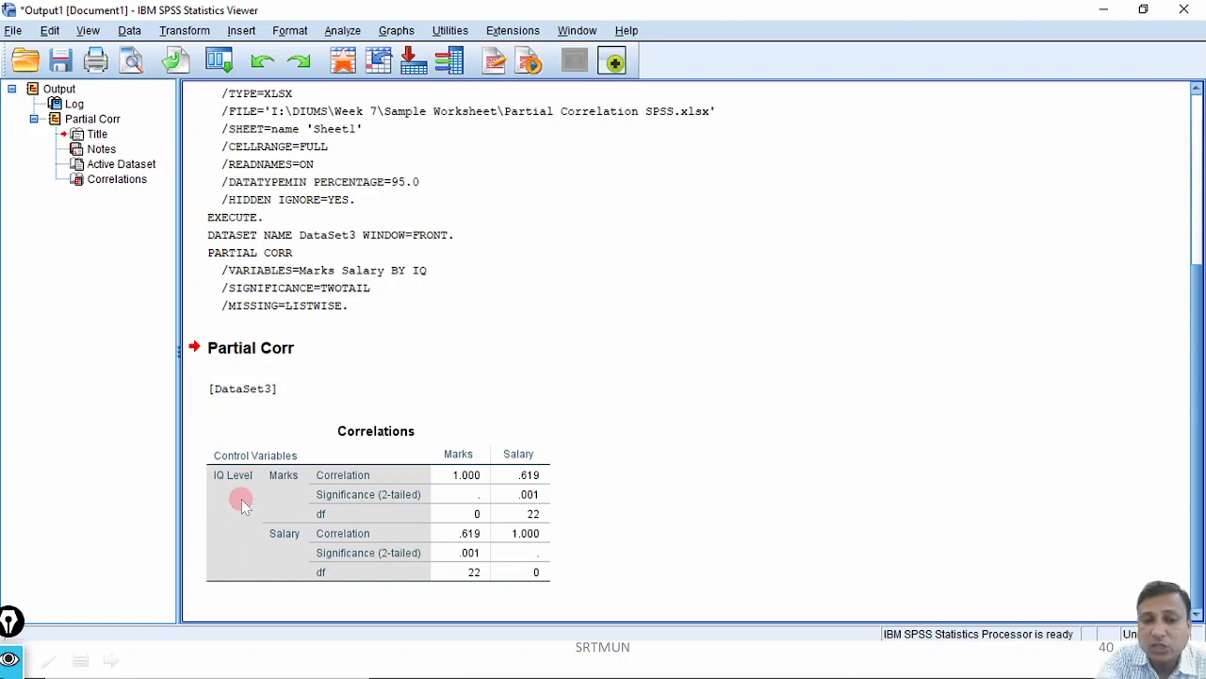
Compare the bivariate correlation of Marks and Salary with their partial correlation controlled for IQ Level, using the two output tables side by side
{"action": "left_click", "coordinate": [731, 351]}
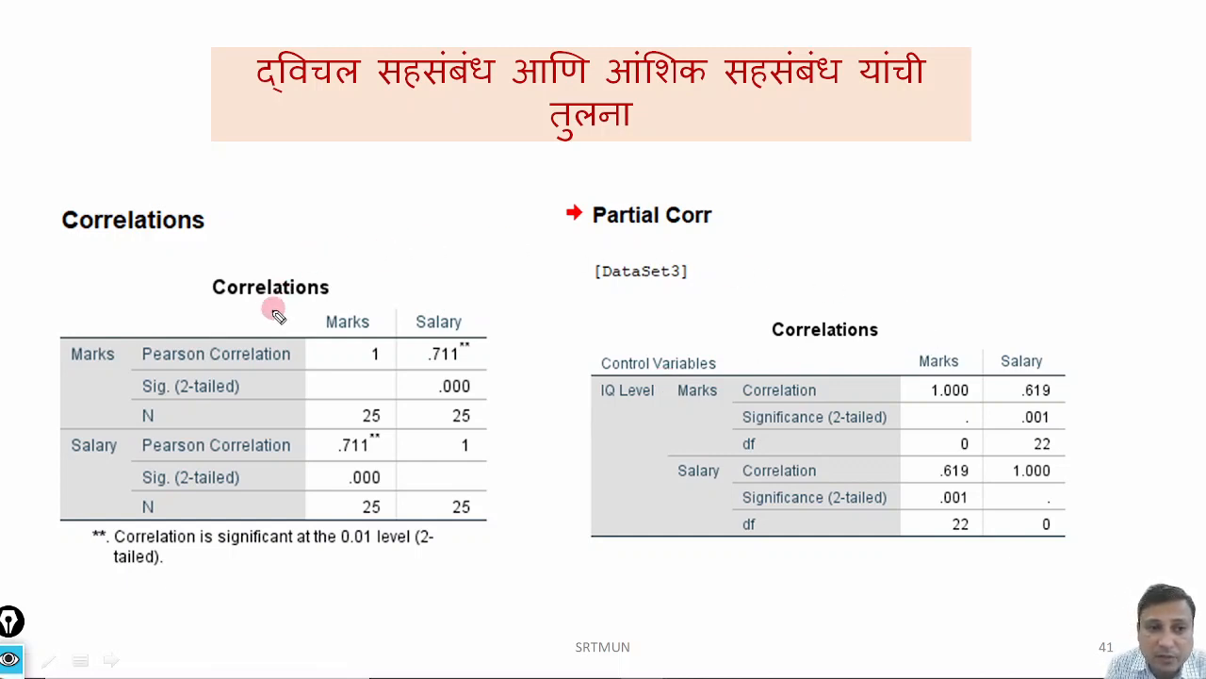
{"action": "left_click_drag", "start_coordinate": [71, 374], "coordinate": [113, 373]}
{"action": "mouse_move", "coordinate": [456, 330]}
{"action": "left_mouse_down"}
{"action": "mouse_move", "coordinate": [429, 335]}
{"action": "mouse_move", "coordinate": [460, 378]}
{"action": "mouse_move", "coordinate": [431, 333]}
{"action": "left_mouse_up"}
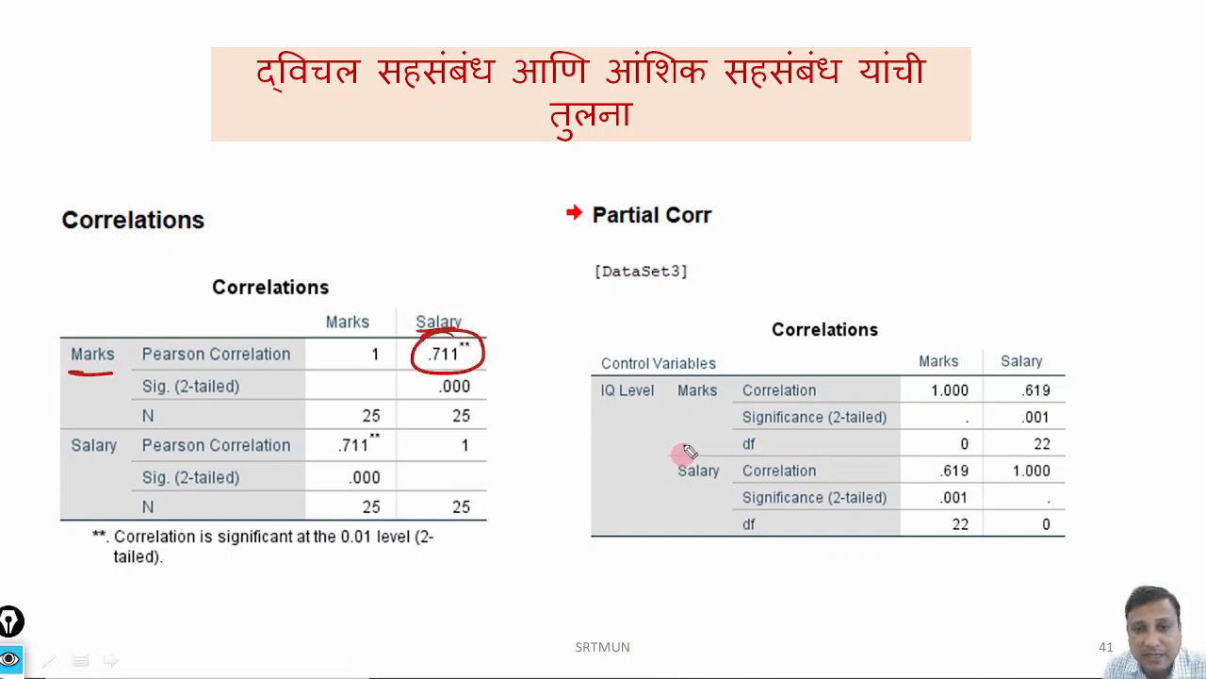
{"action": "left_click_drag", "start_coordinate": [677, 404], "coordinate": [724, 403]}
{"action": "mouse_move", "coordinate": [1002, 369]}
{"action": "left_mouse_down"}
{"action": "mouse_move", "coordinate": [1042, 368]}
{"action": "mouse_move", "coordinate": [1058, 403]}
{"action": "mouse_move", "coordinate": [1015, 374]}
{"action": "left_mouse_up"}
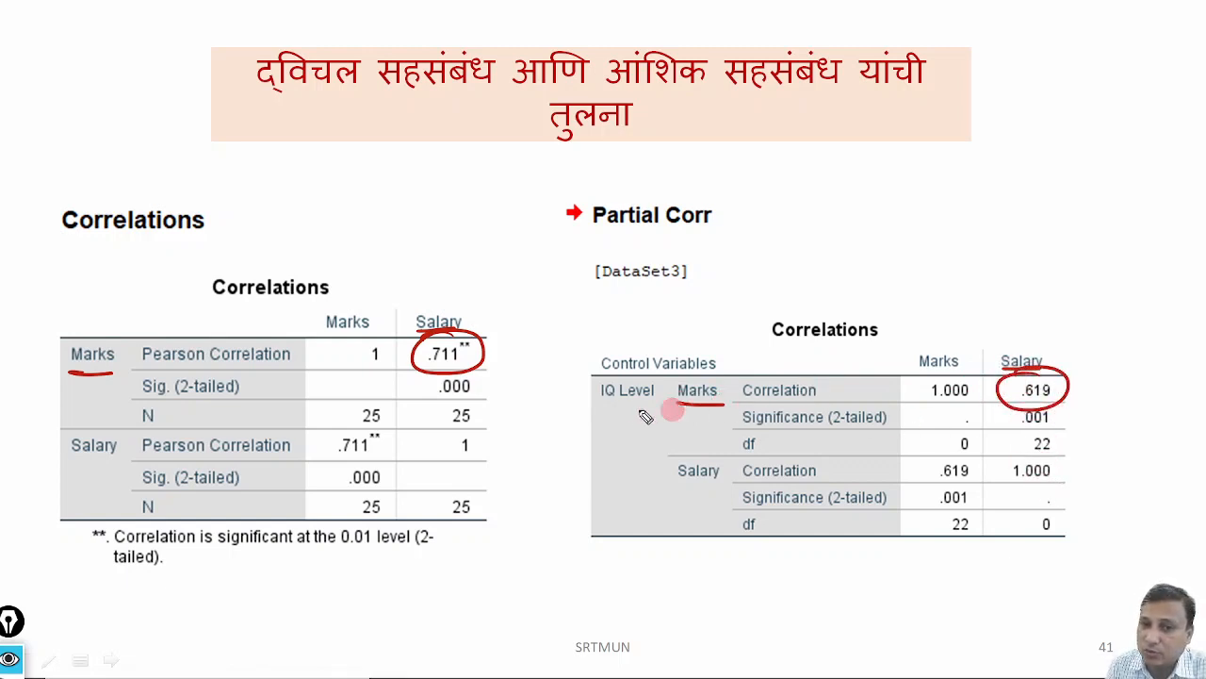
{"action": "mouse_move", "coordinate": [591, 407]}
{"action": "left_mouse_down"}
{"action": "mouse_move", "coordinate": [665, 396]}
{"action": "mouse_move", "coordinate": [593, 377]}
{"action": "mouse_move", "coordinate": [589, 407]}
{"action": "left_mouse_up"}
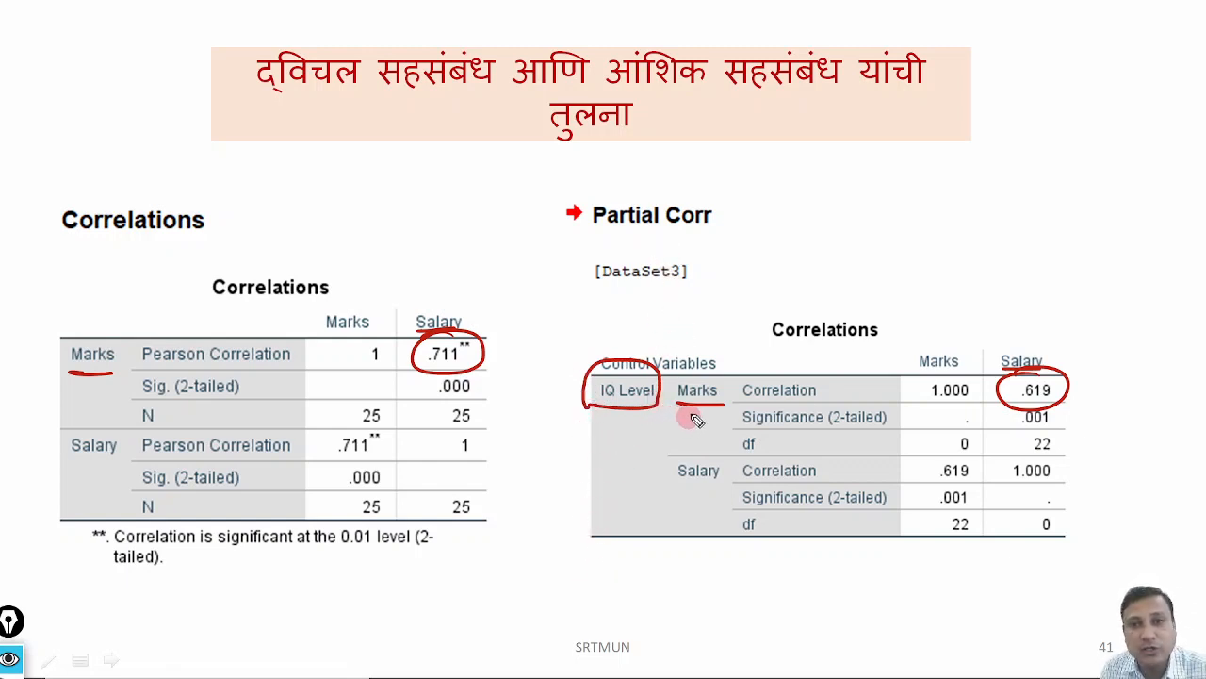
{"action": "left_click_drag", "start_coordinate": [1093, 396], "coordinate": [1128, 368]}
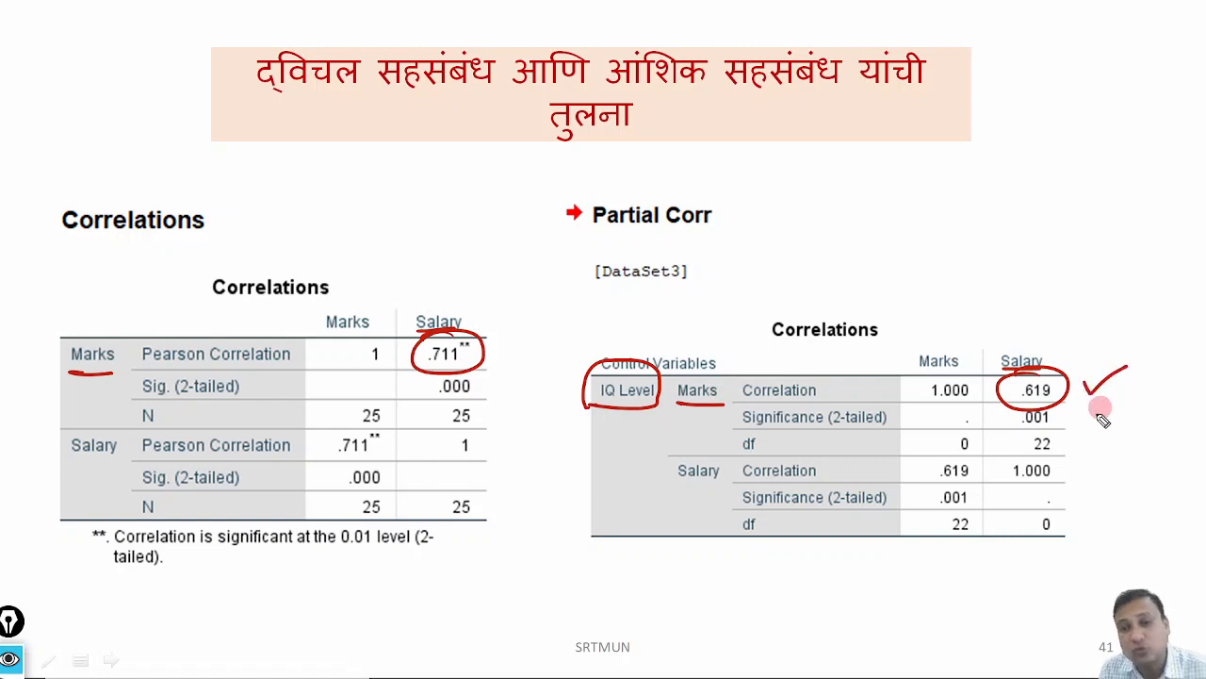